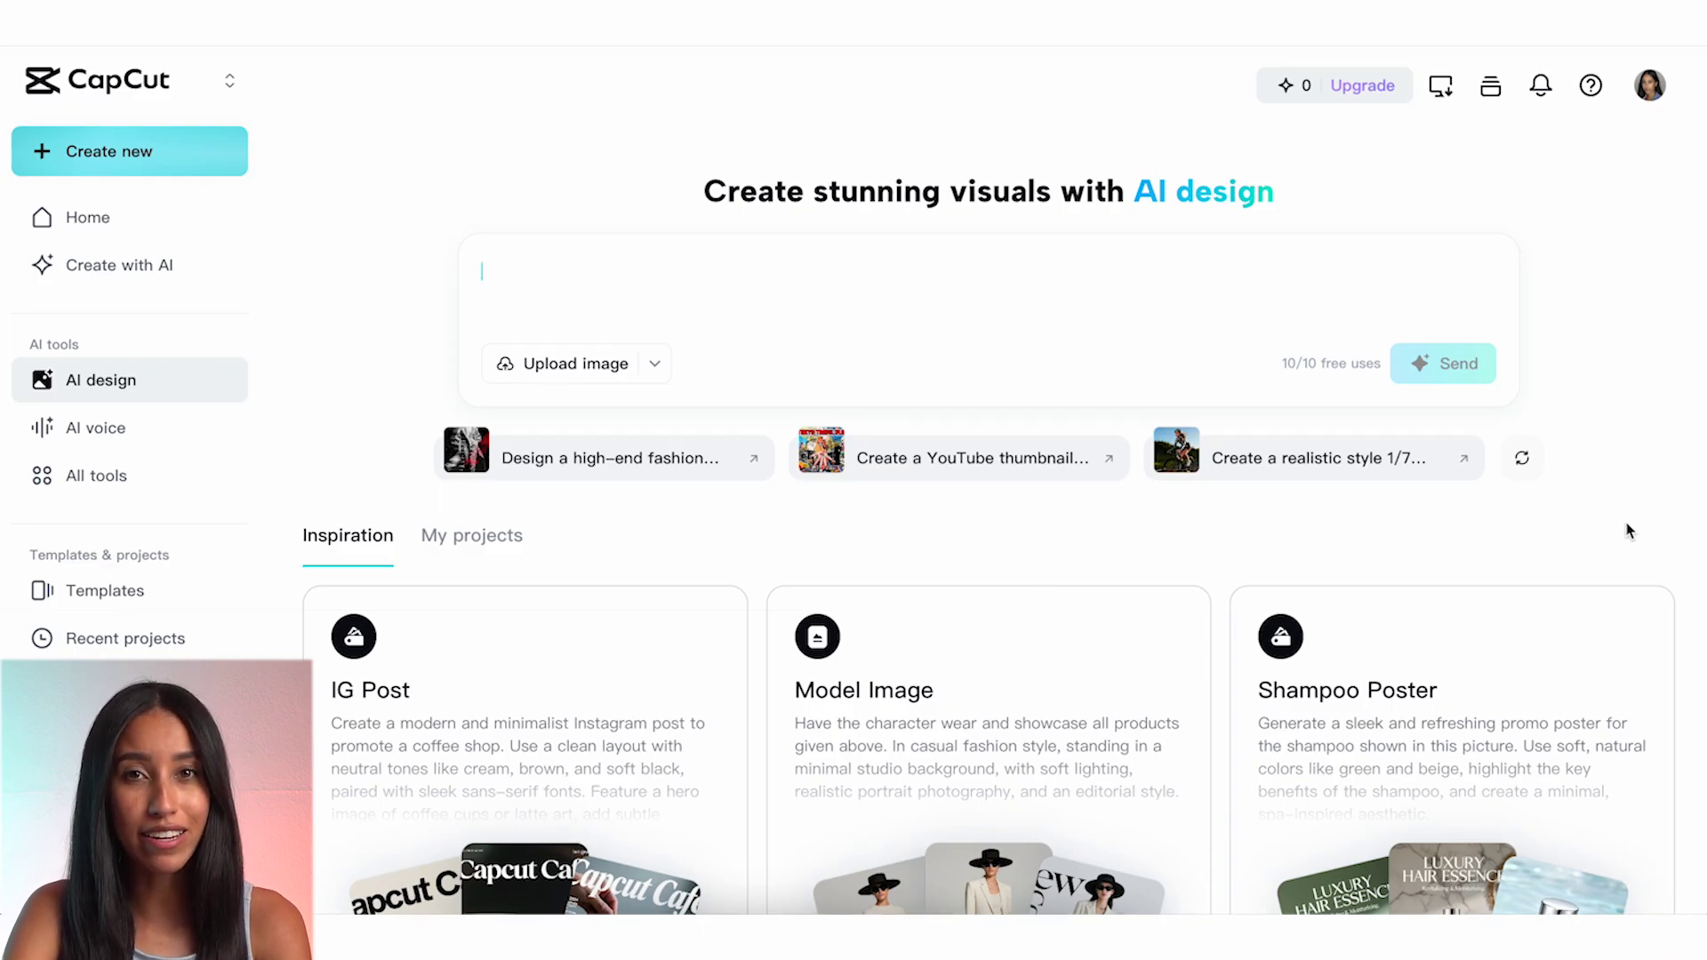
Browse the Inspiration gallery of AI design examples and return to the prompt area
scroll(1695, 305, "down", 12)
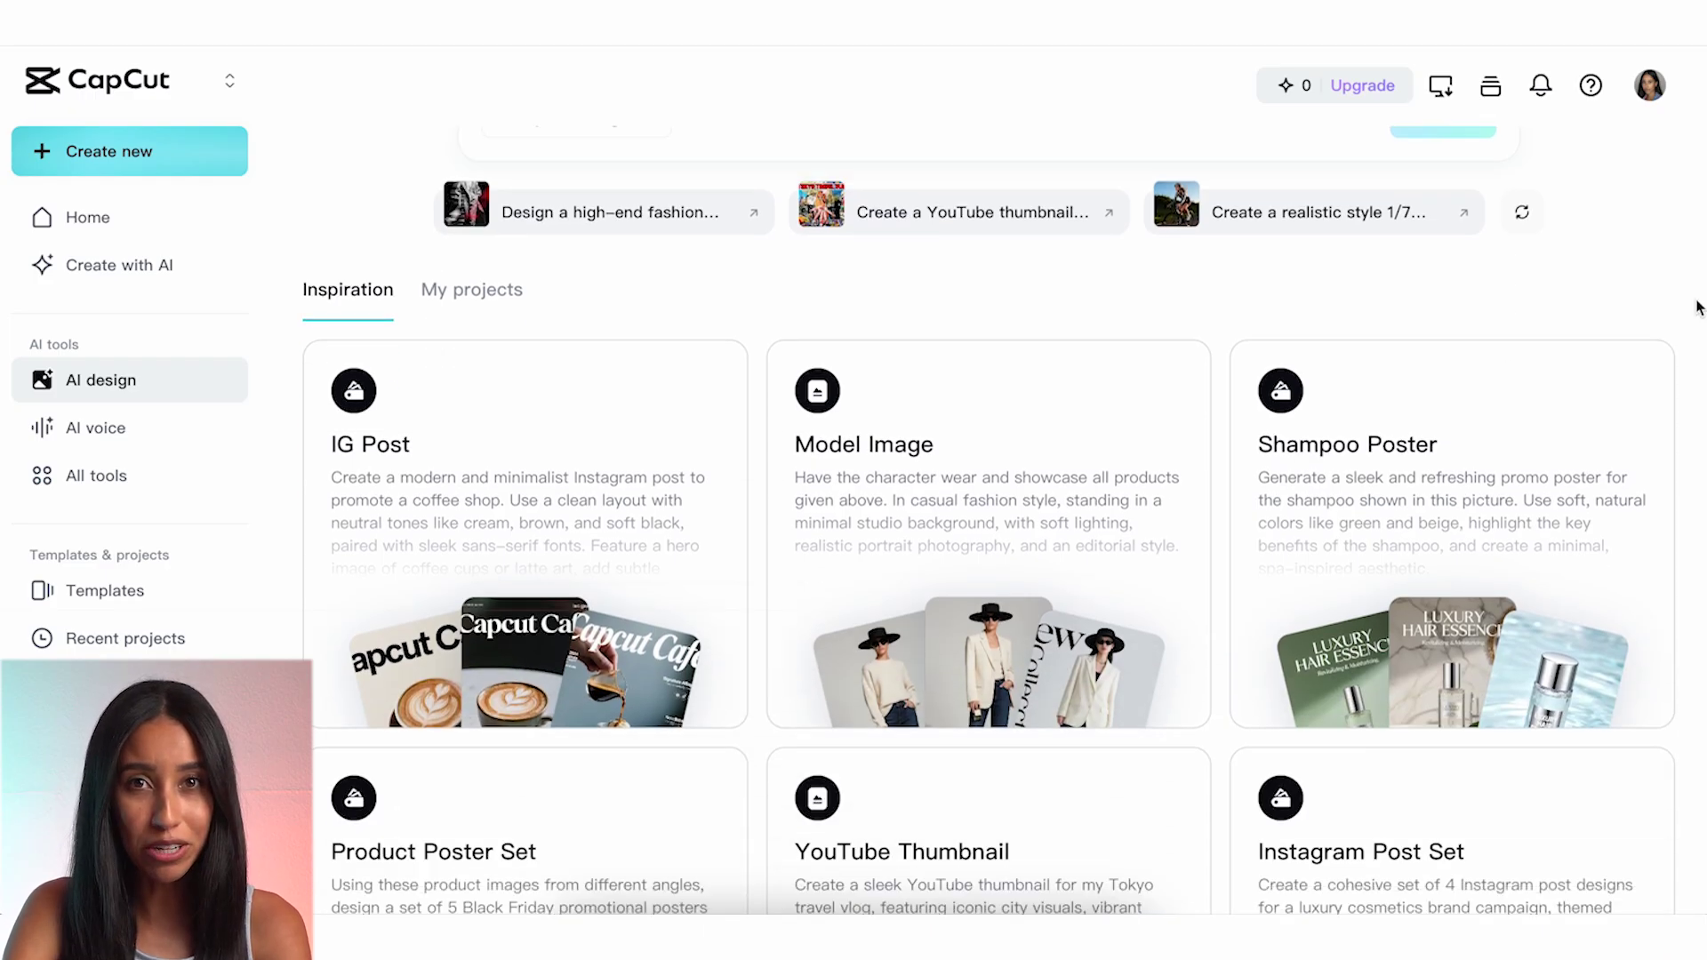
scroll(1695, 305, "down", 12)
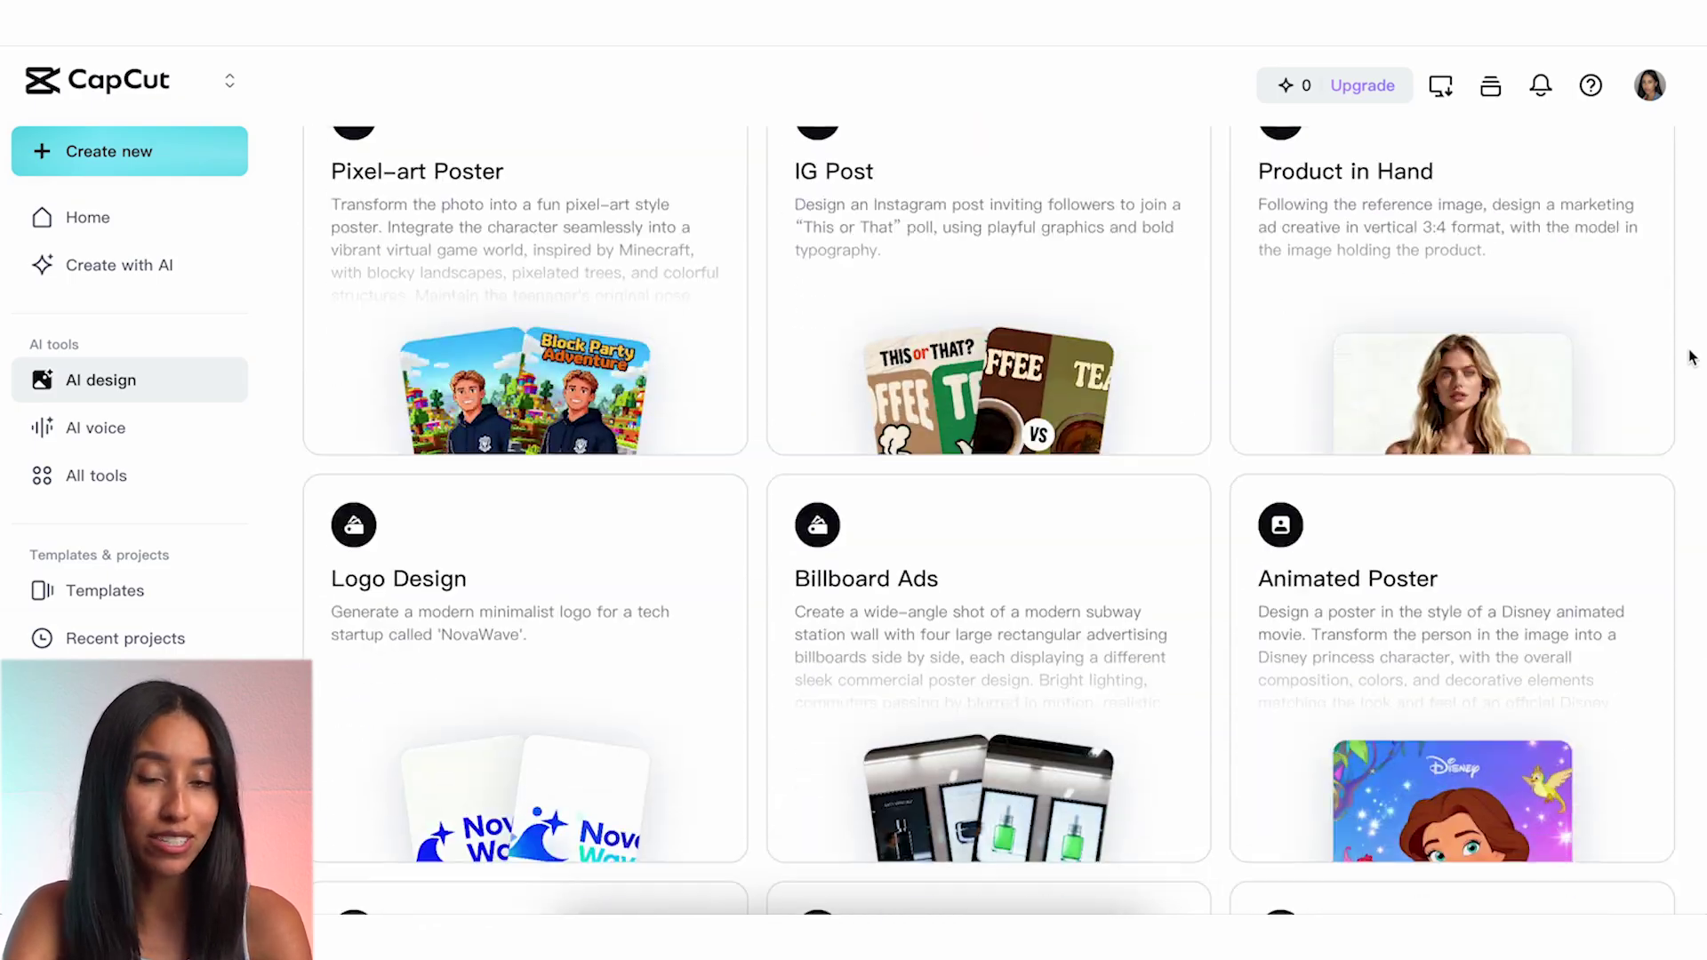
scroll(1691, 356, "up", 7)
scroll(1692, 356, "up", 15)
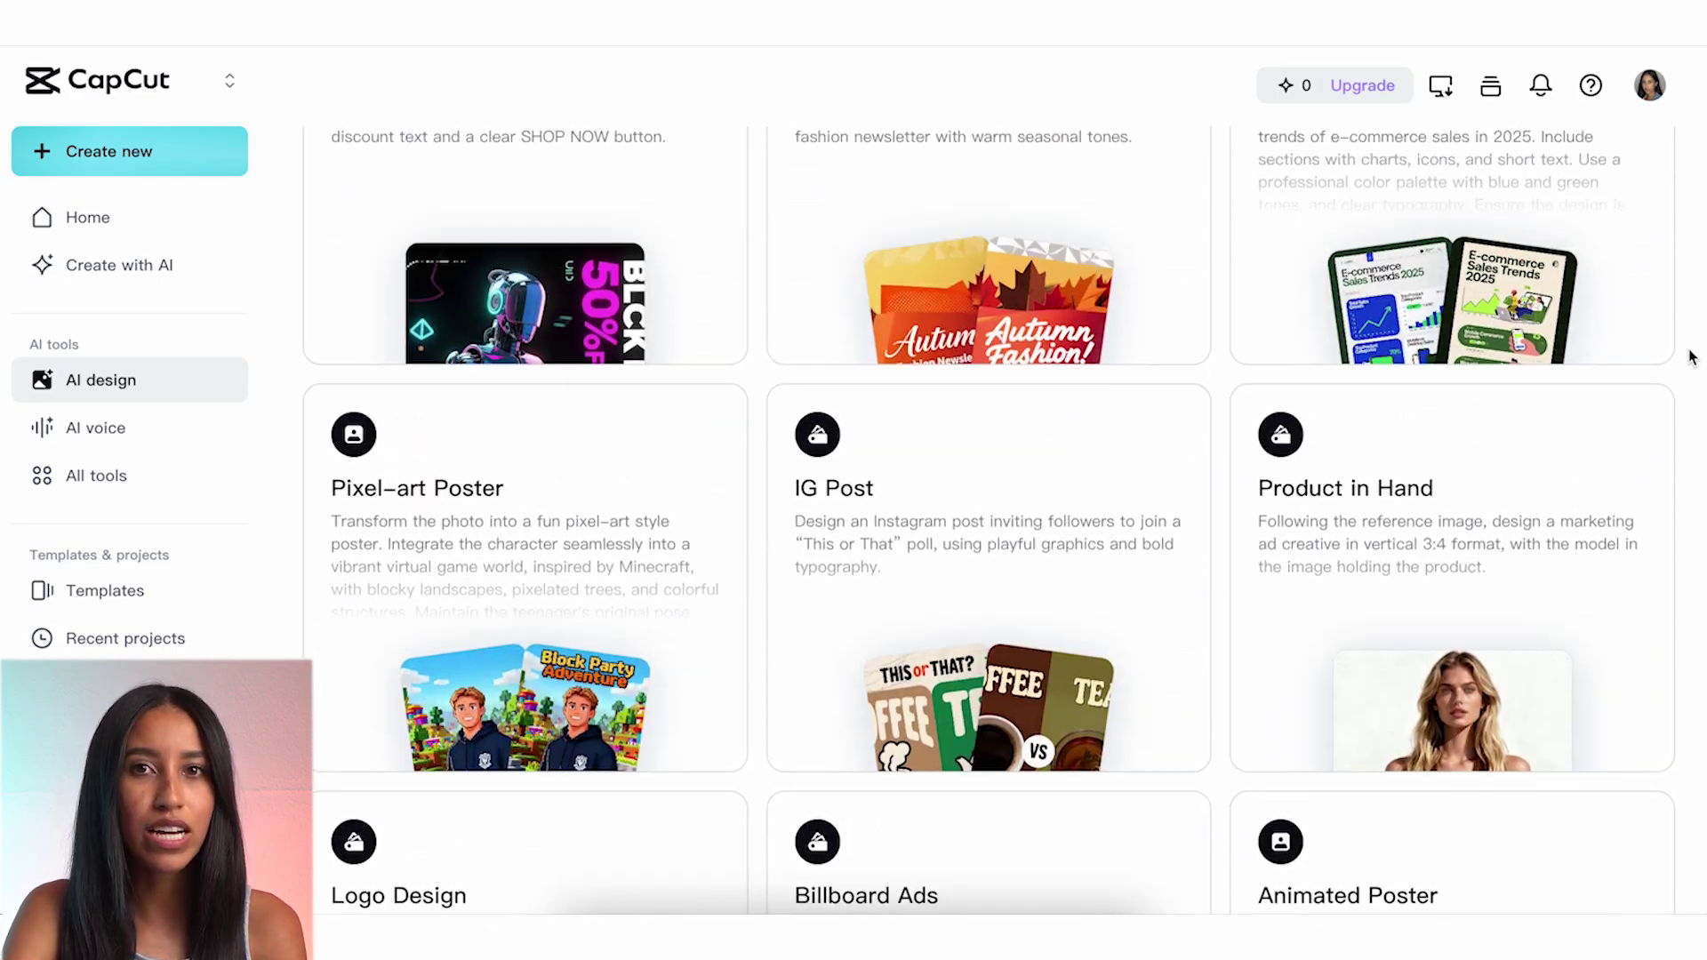
scroll(1692, 356, "up", 4)
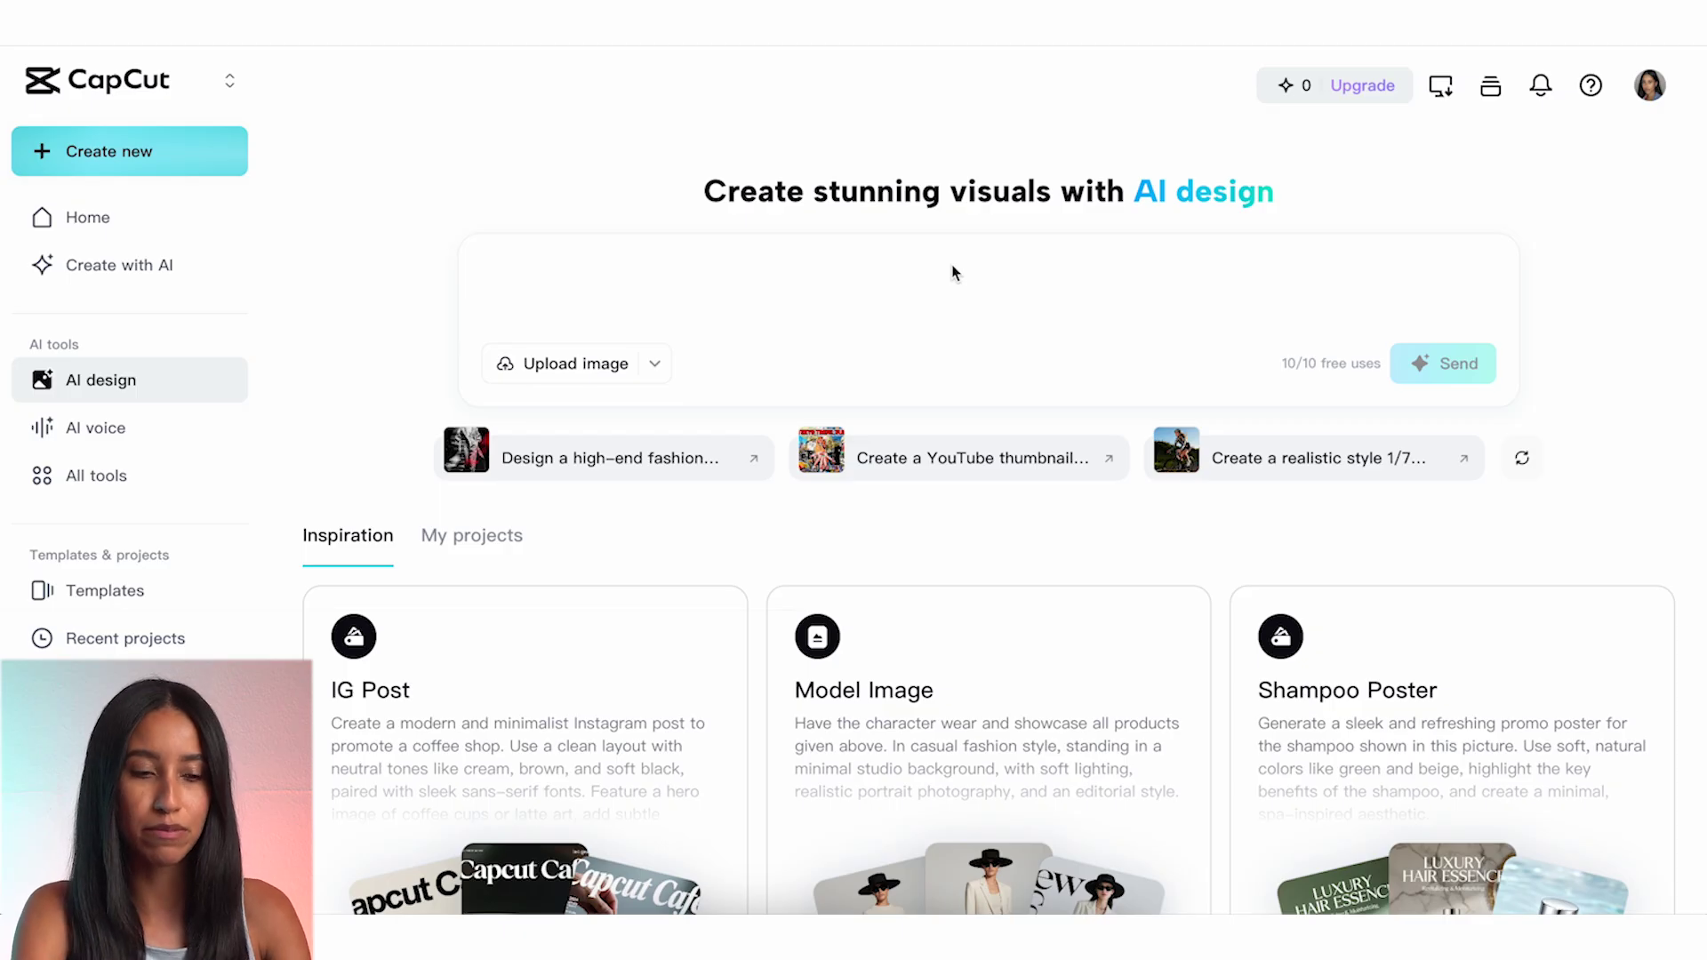
Write a prompt for a chic, modern poster with a blueberry muffin, cinnamon roll and chocolate chip cookie, a dreamy, glowing soft pink gradient background and rainbow sprinkles
type("Design a chic, modern p")
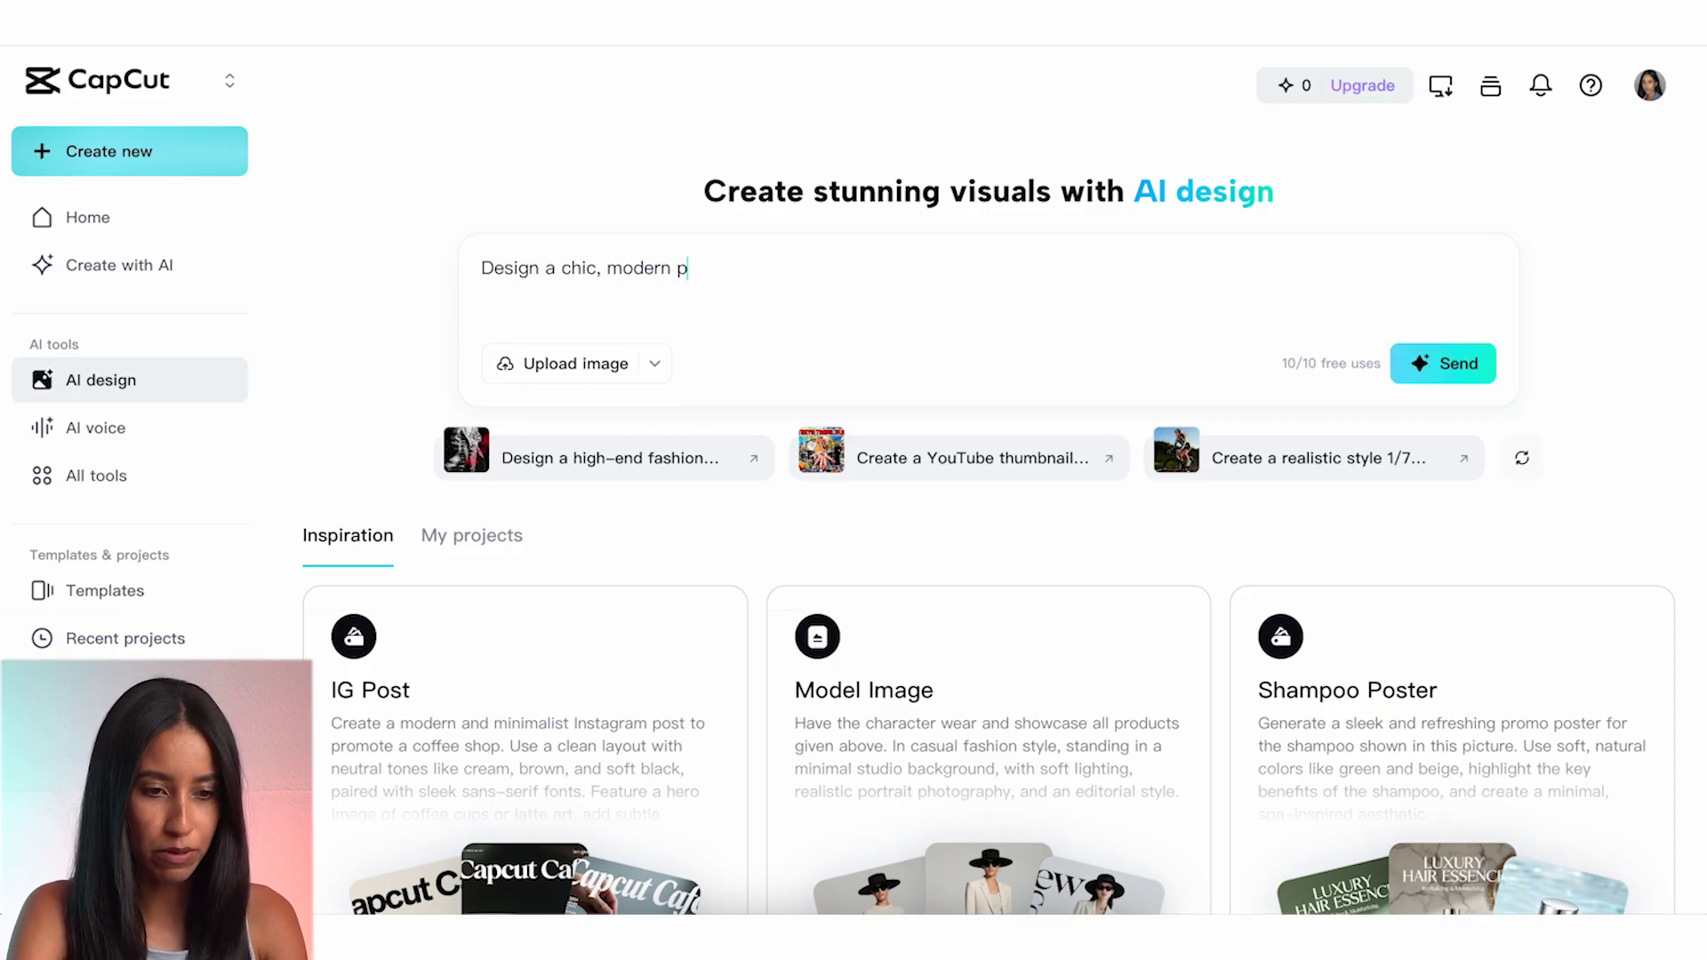
type("roduct poster featuring a bl")
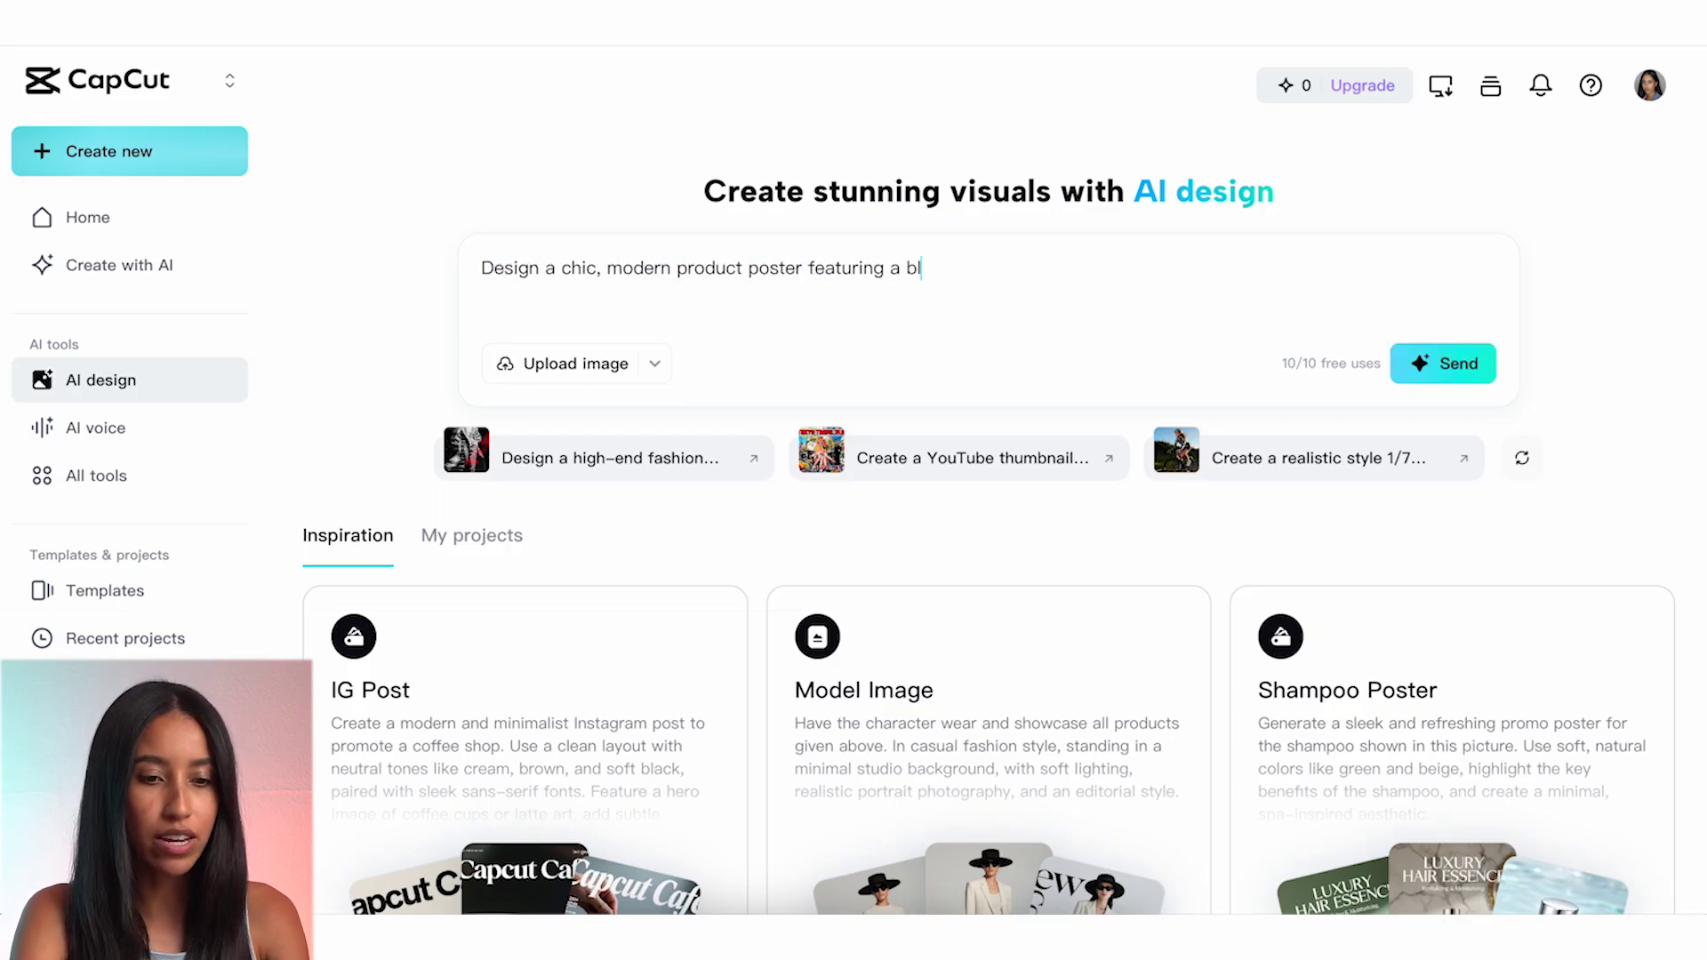
type("ueberry muffin, a cinnamon roll, and a cho")
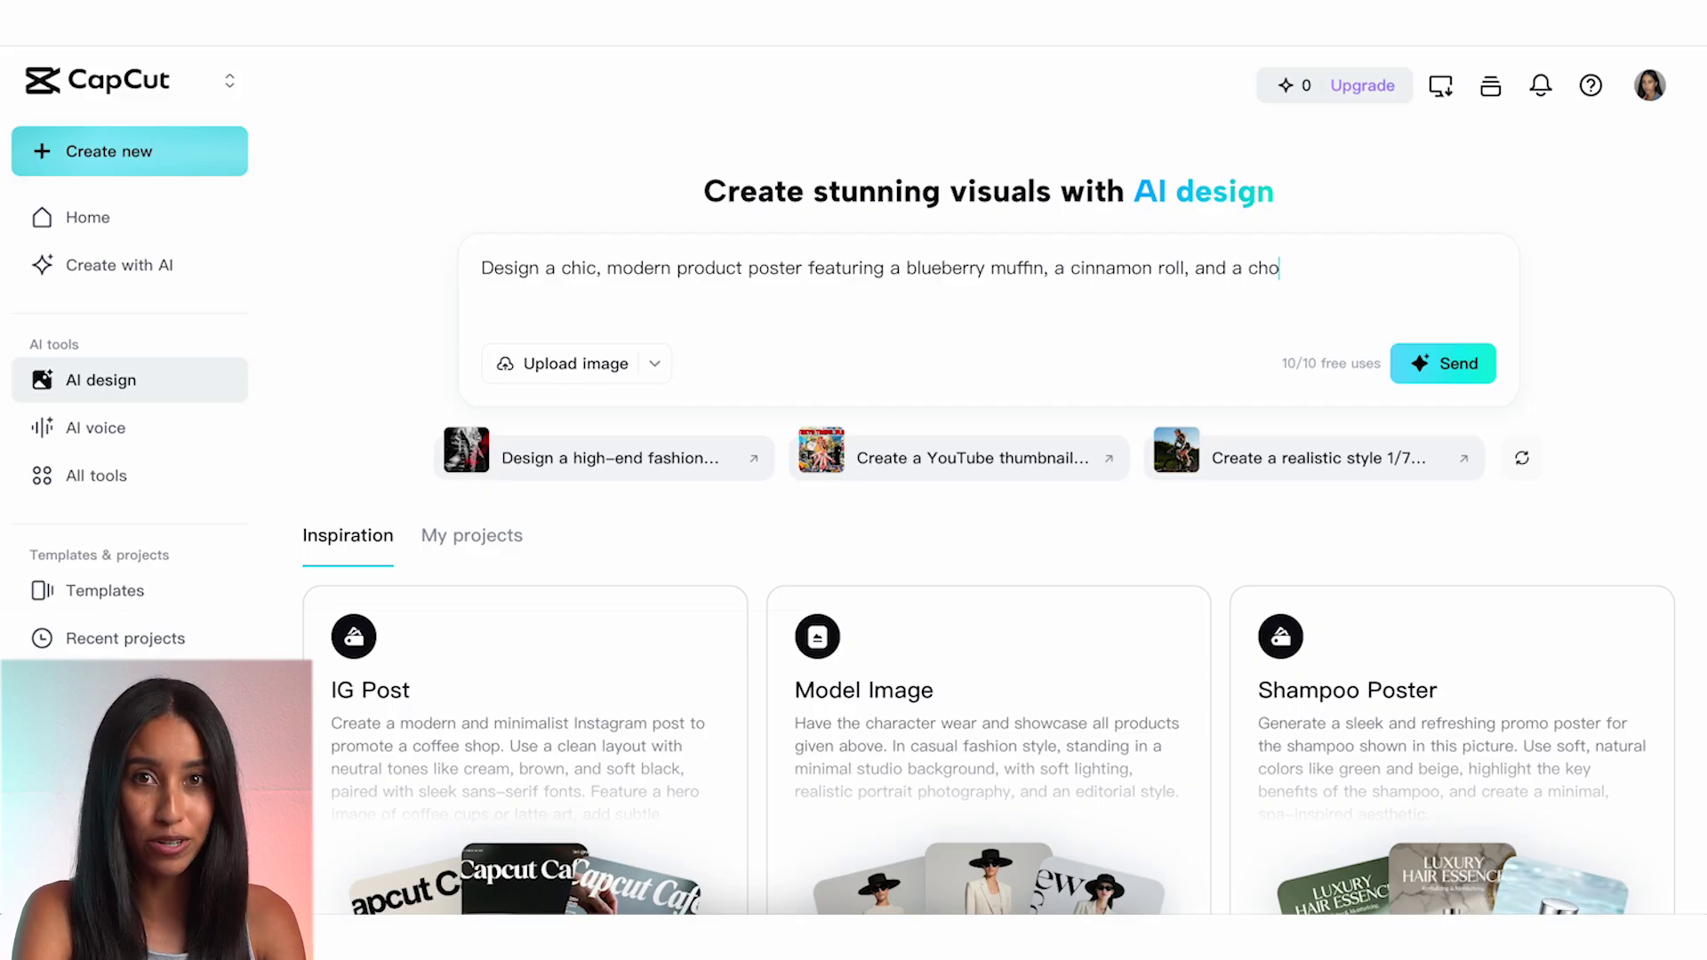
type("colate chip cookie in the foreground. Backgrou")
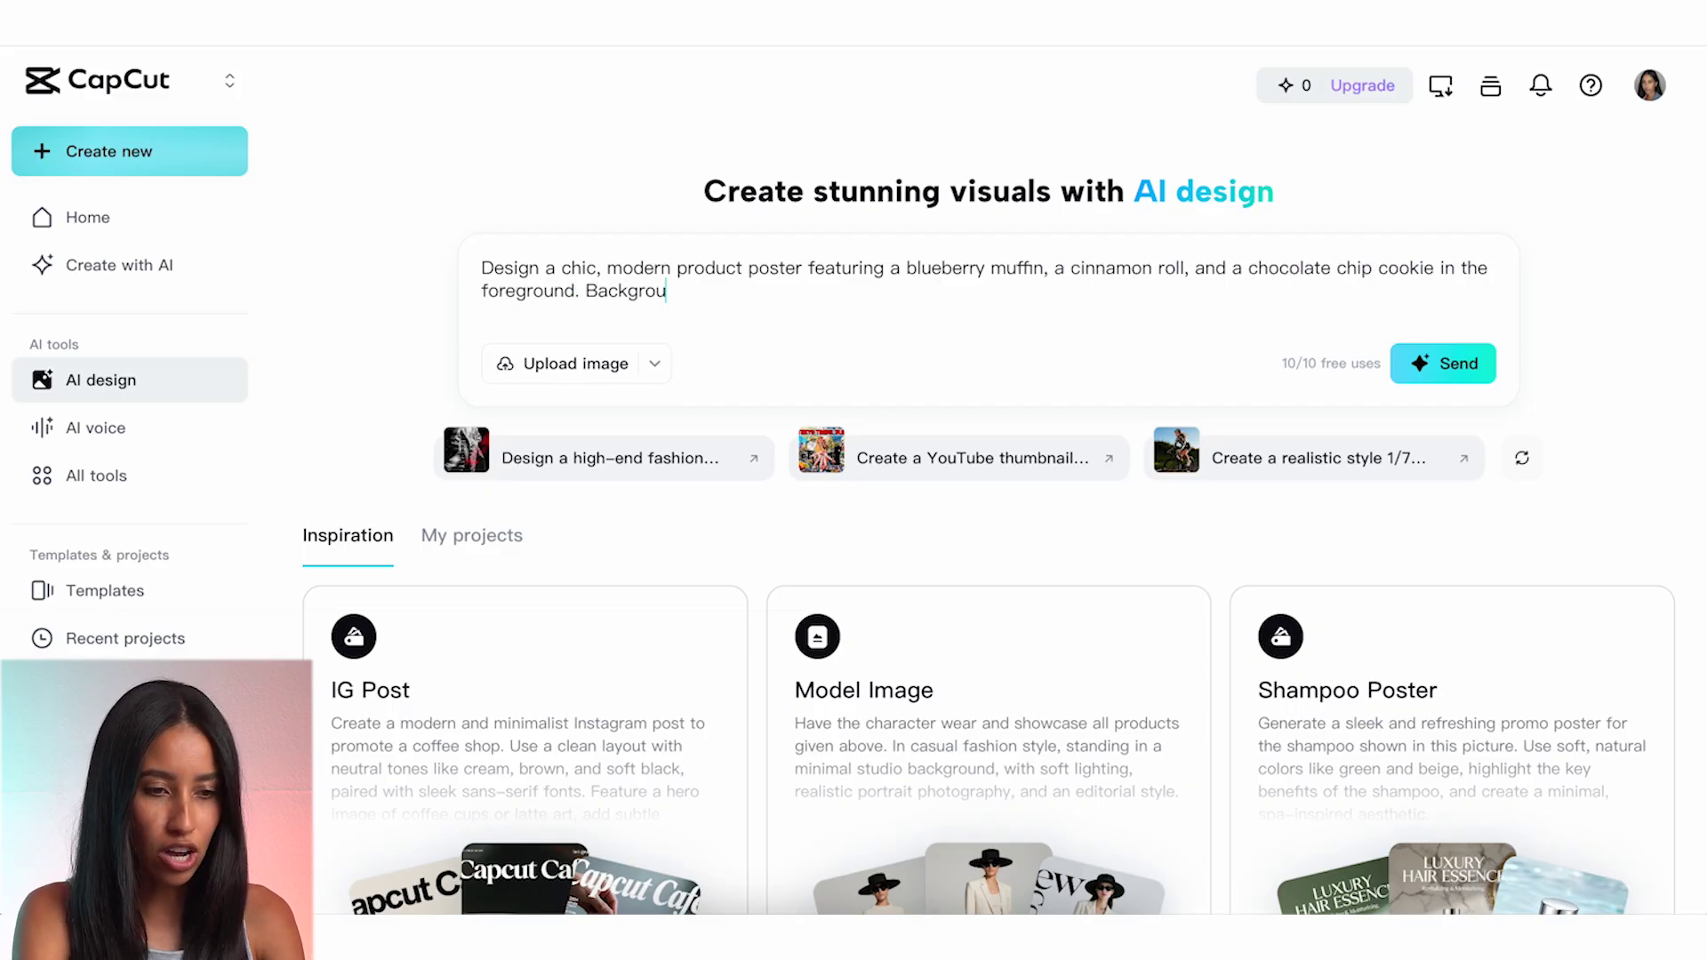
type("nd: soft pink gradient with glowing light, f")
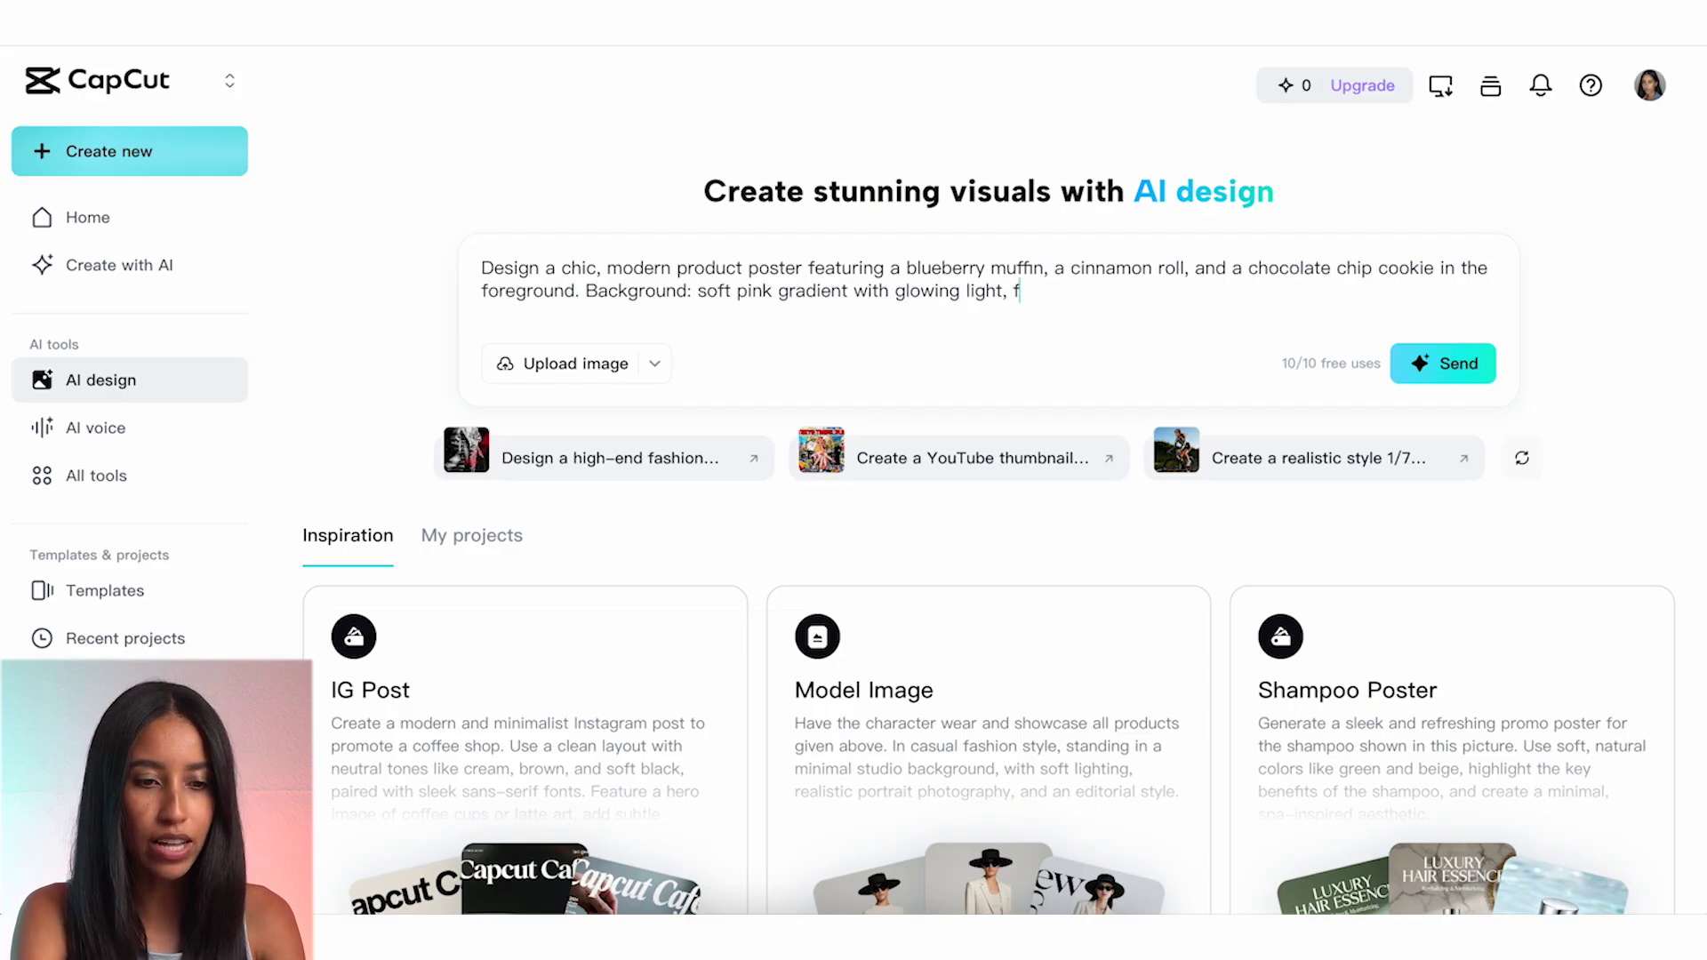
type("luffy elements, and a dreamy atmosphere")
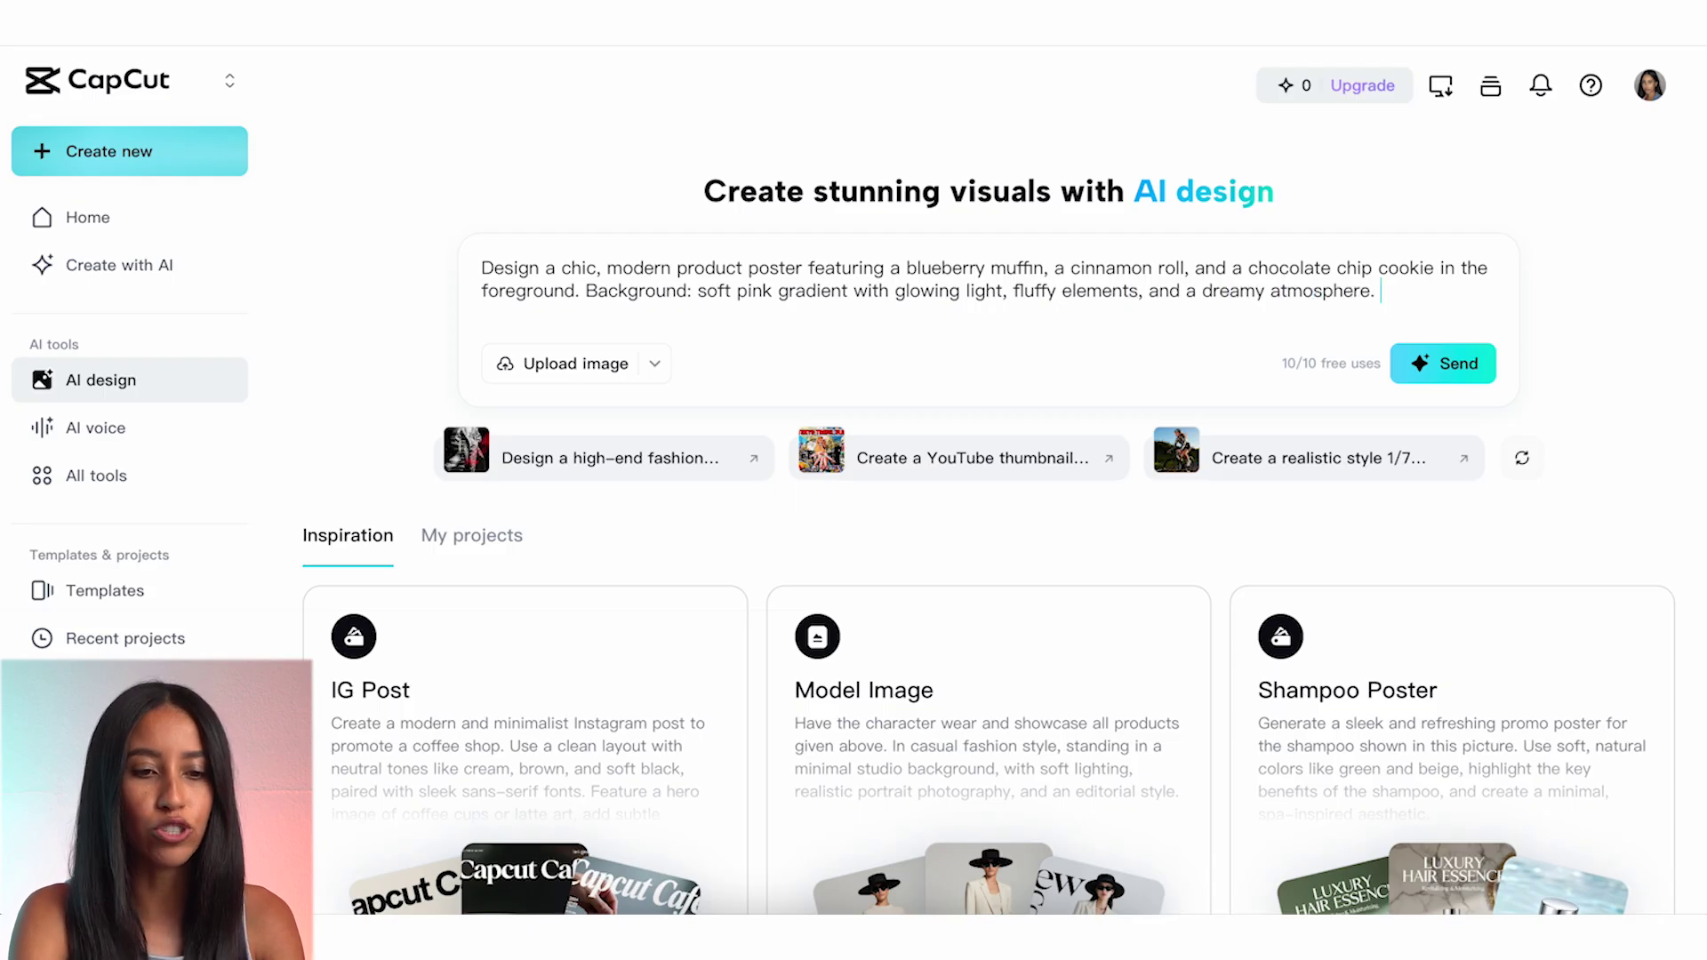
type(". Add rainbow sprinkles")
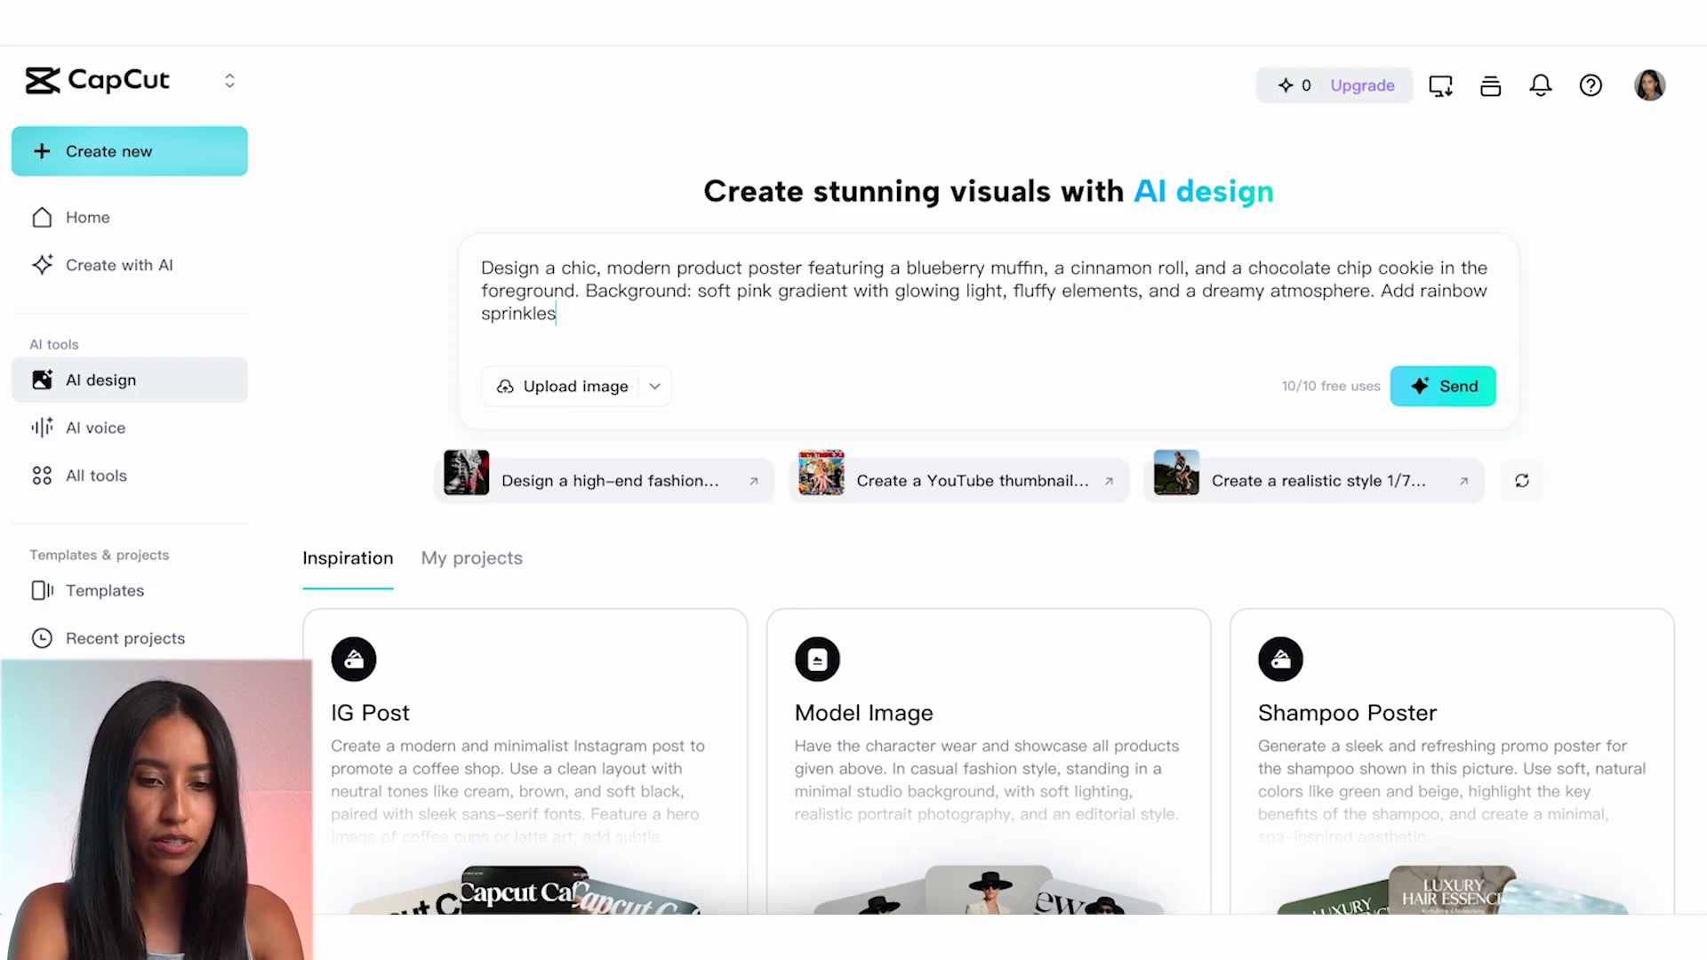
type(" scattered lightly for decoration. T")
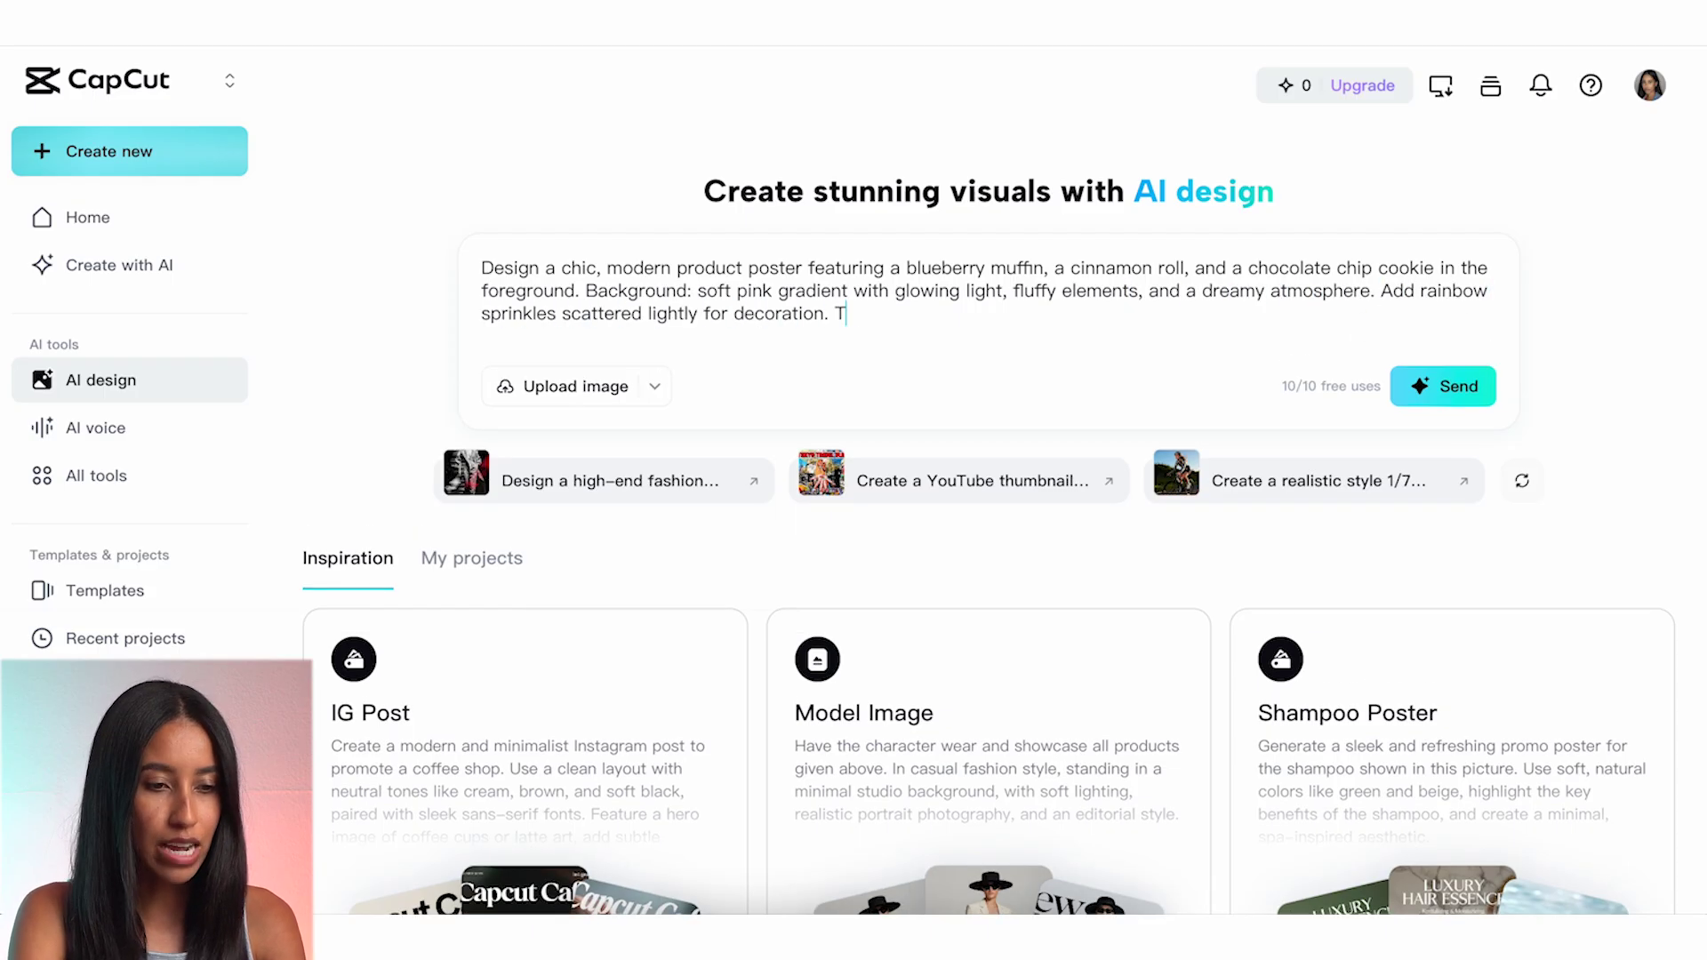
Add typography instructions: headline "BRIA'S BAKERY" at the top center in large bold white, and "Grand Opening" near the bottom in smaller thin white, centered
type("ypography: add the headline text \"BRIA")
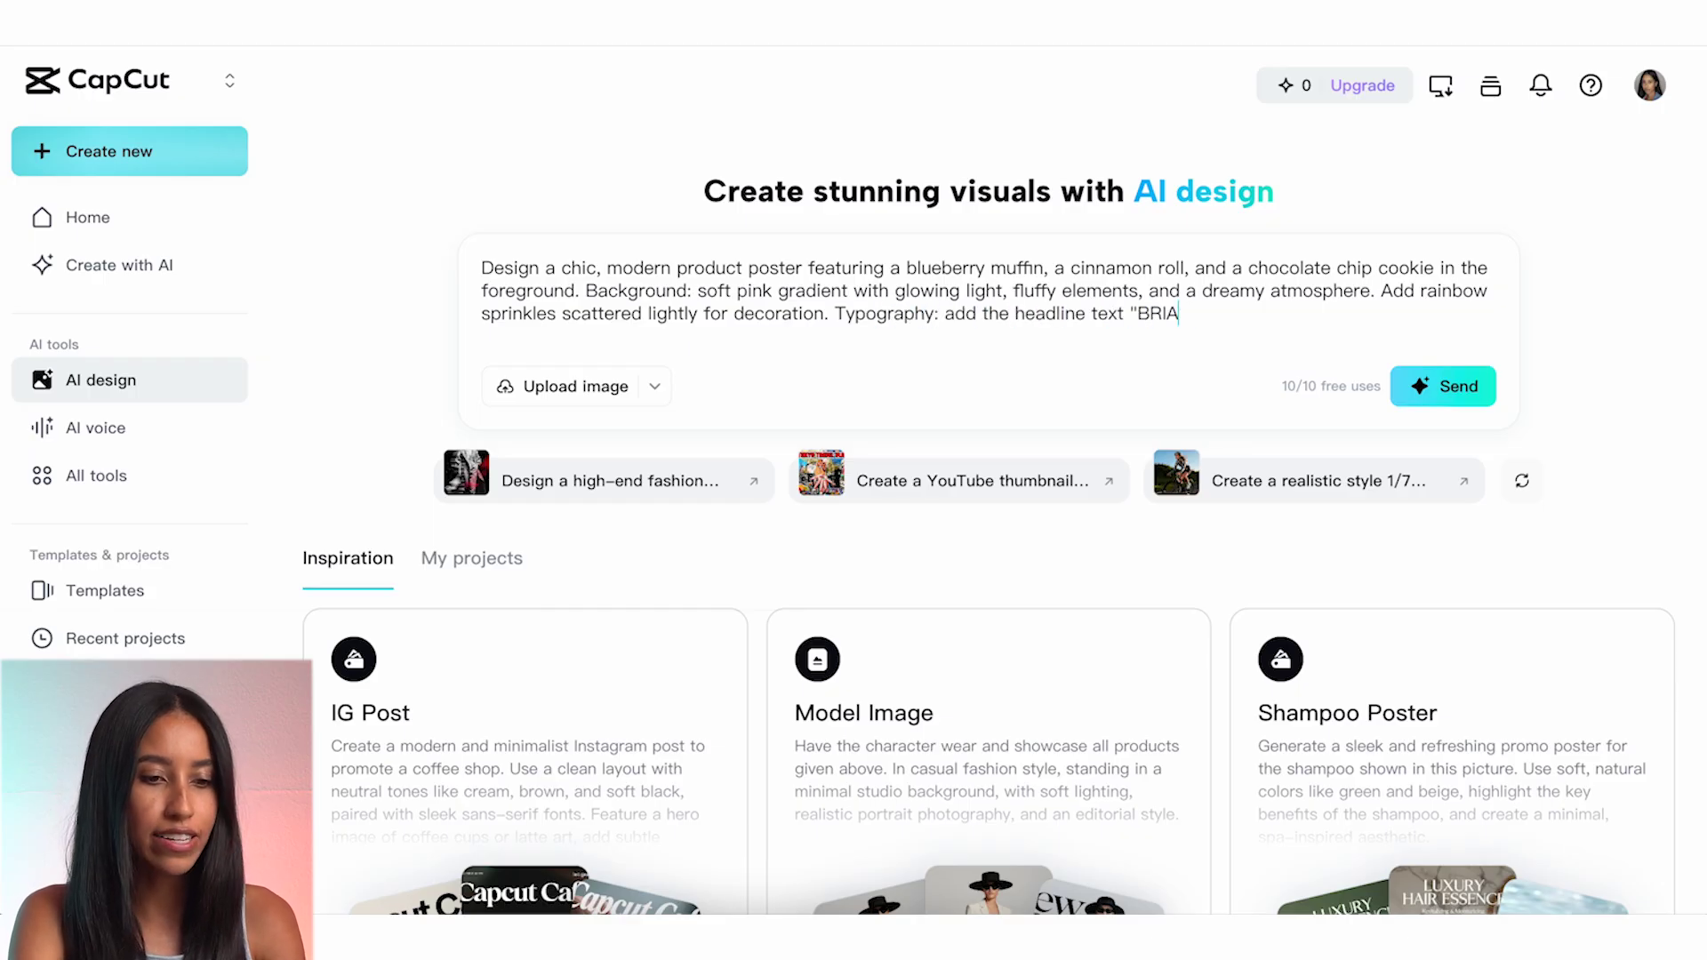
type("'S BAKERY\" at the top center of the poster in large, white, ")
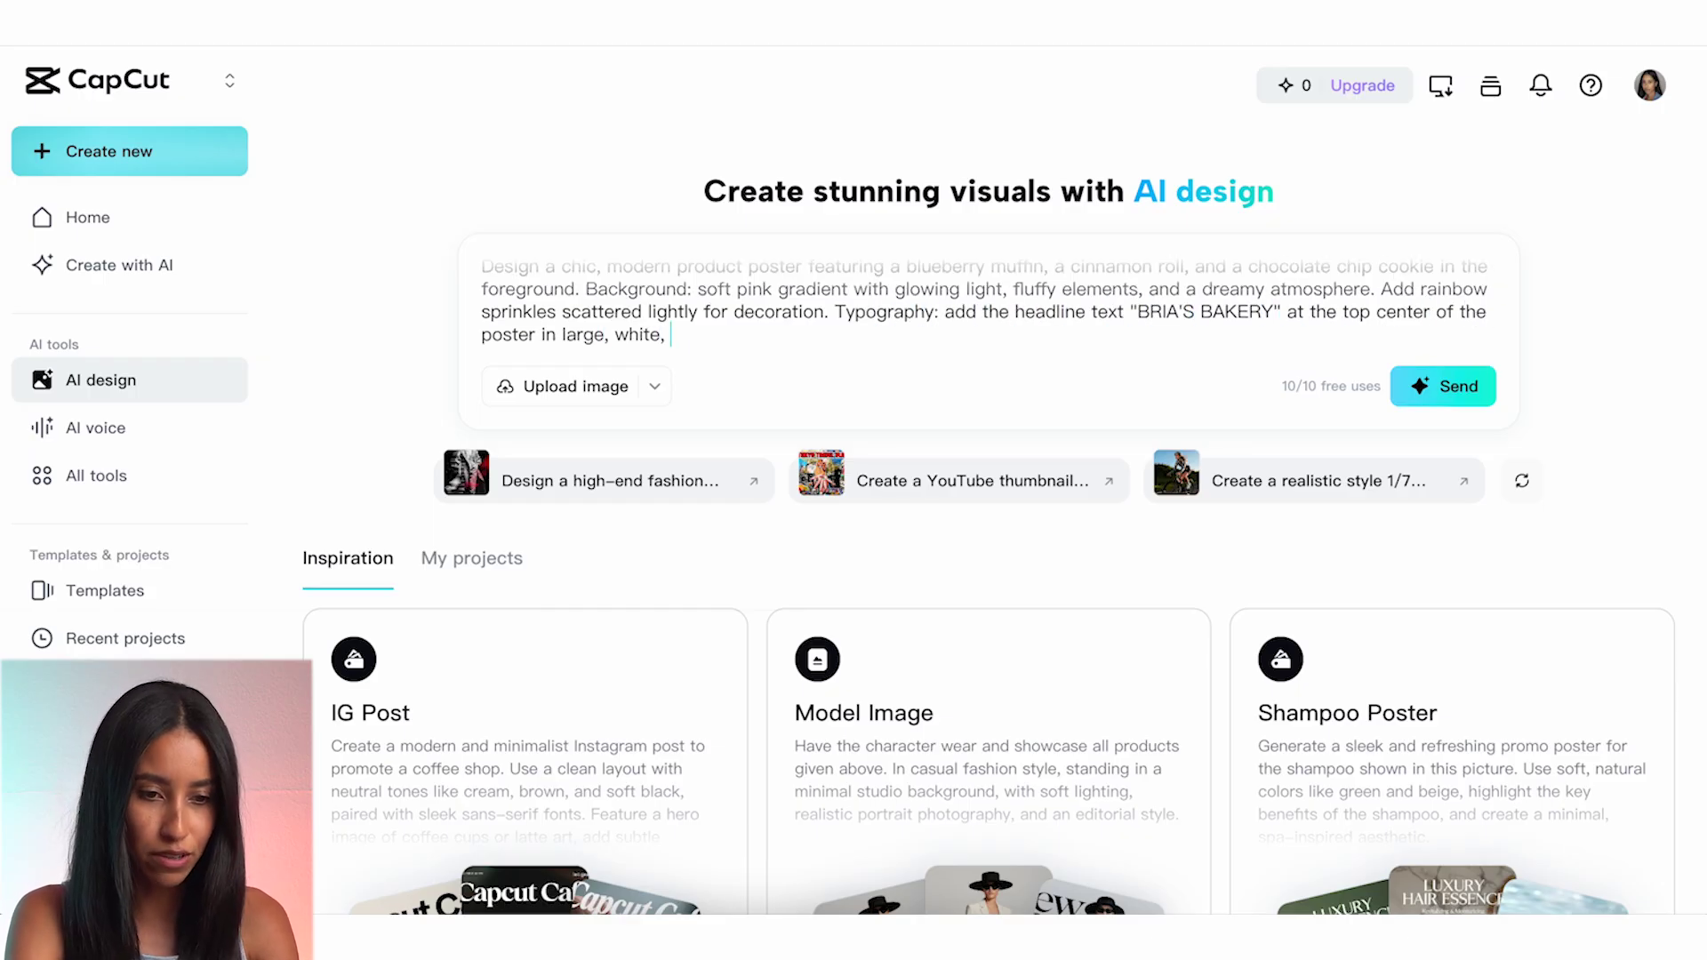
type("bold font, aligned in the center. Add \"G")
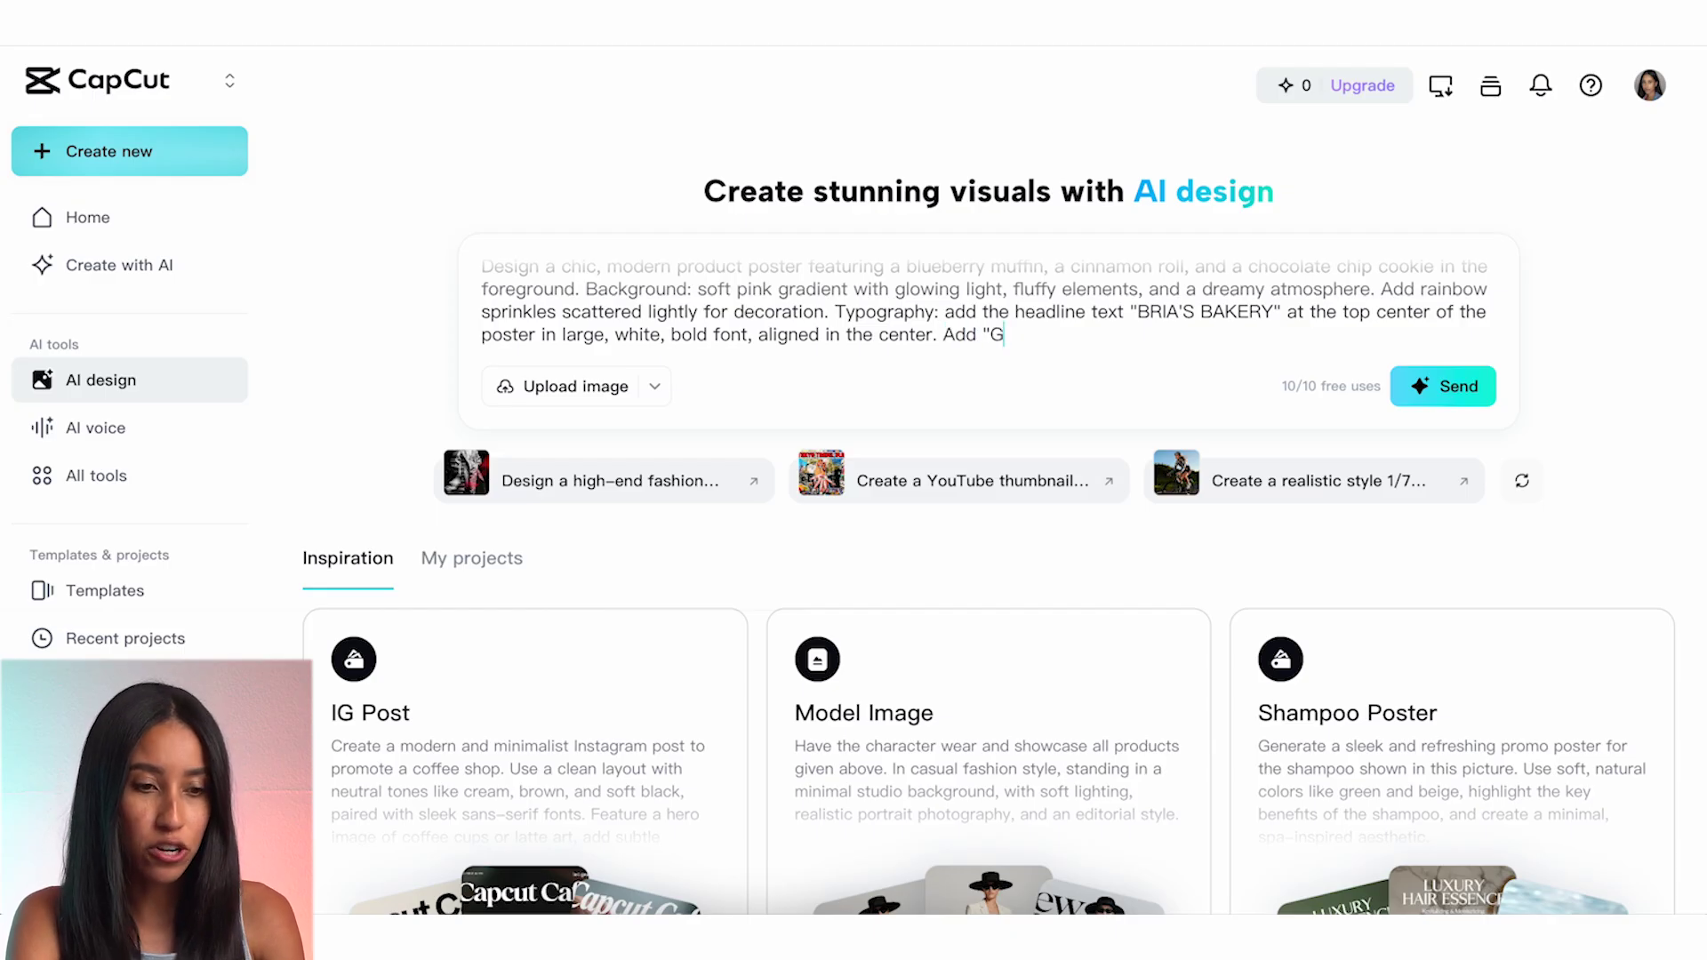
type("rand Opening\" near the bottom in")
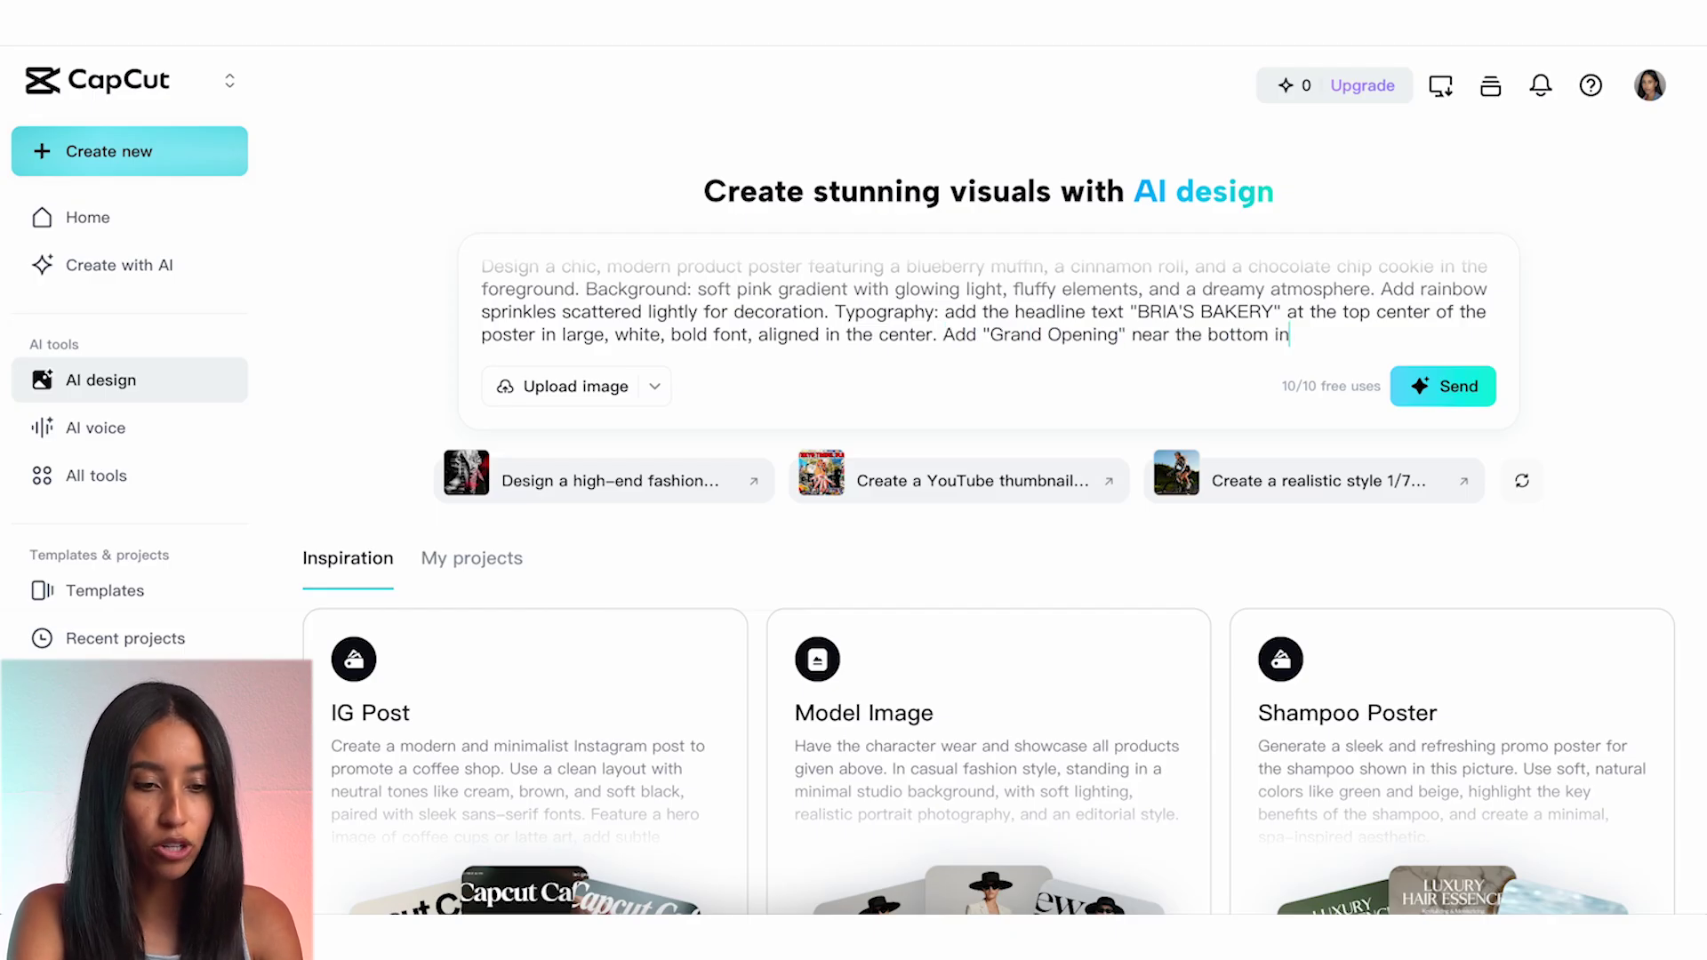
type(" smaller, thin, white font, aligned in the cen")
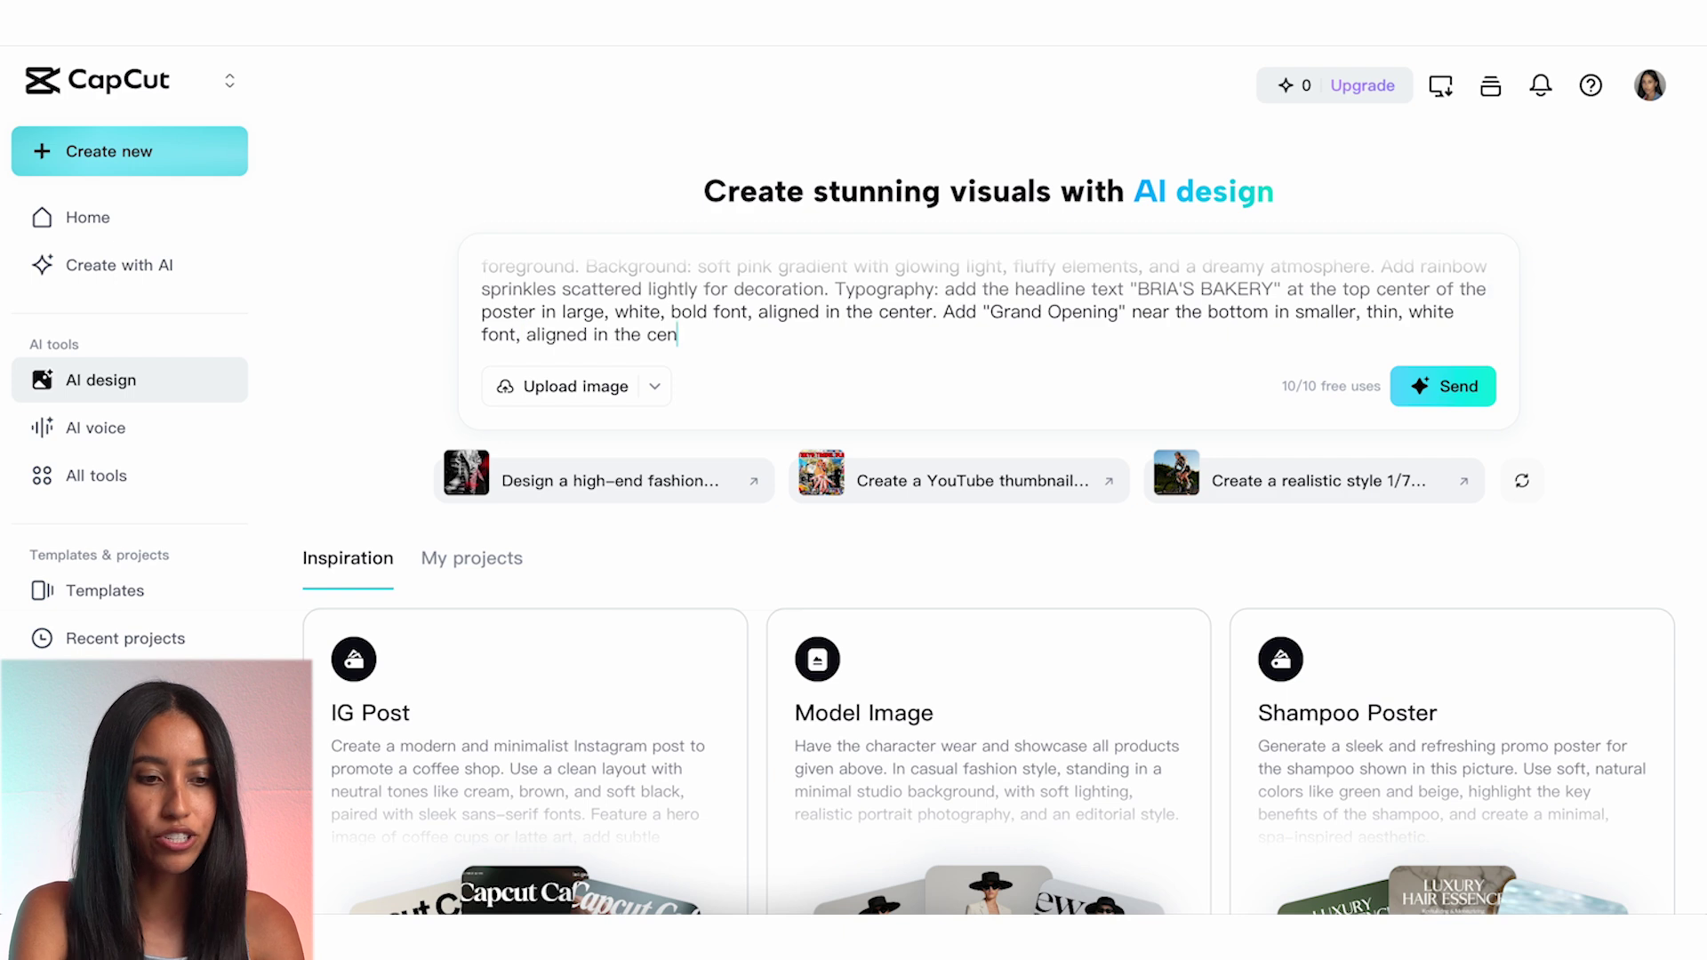
Finish the prompt with aspect ratio 3:4 and a bright, feminine, and elegant overall style, and submit it for generation
type("ter. Aspect ratio: 3:4. Ov")
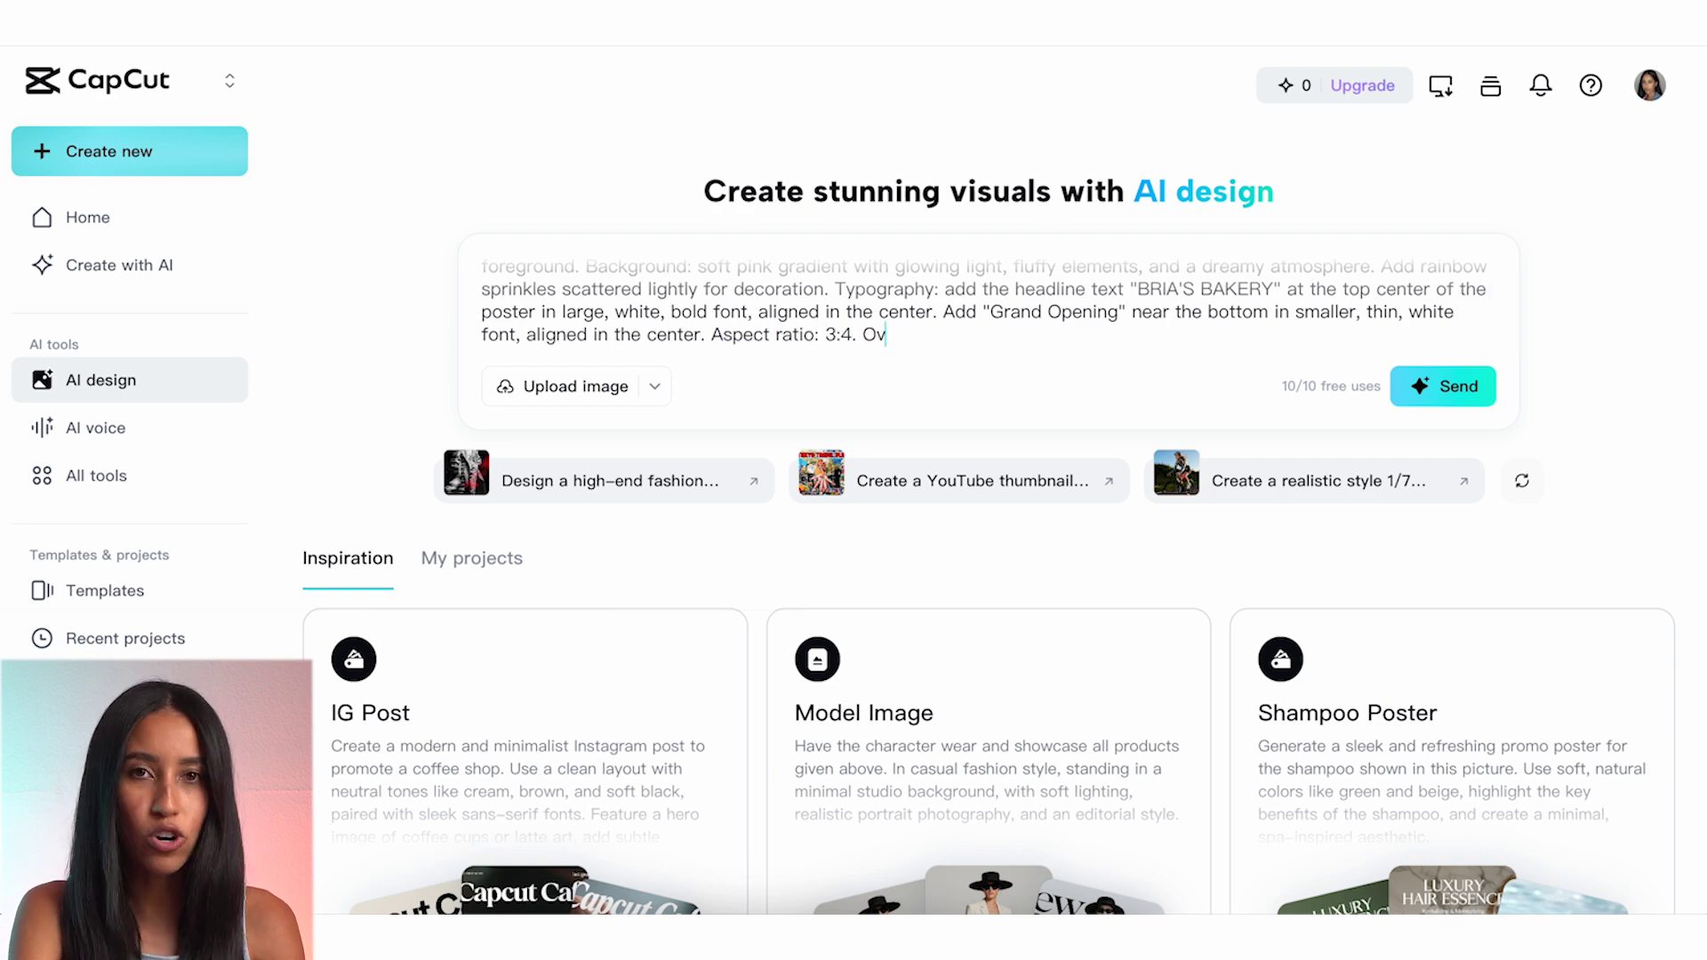
type("erall style: bright, feminine, ")
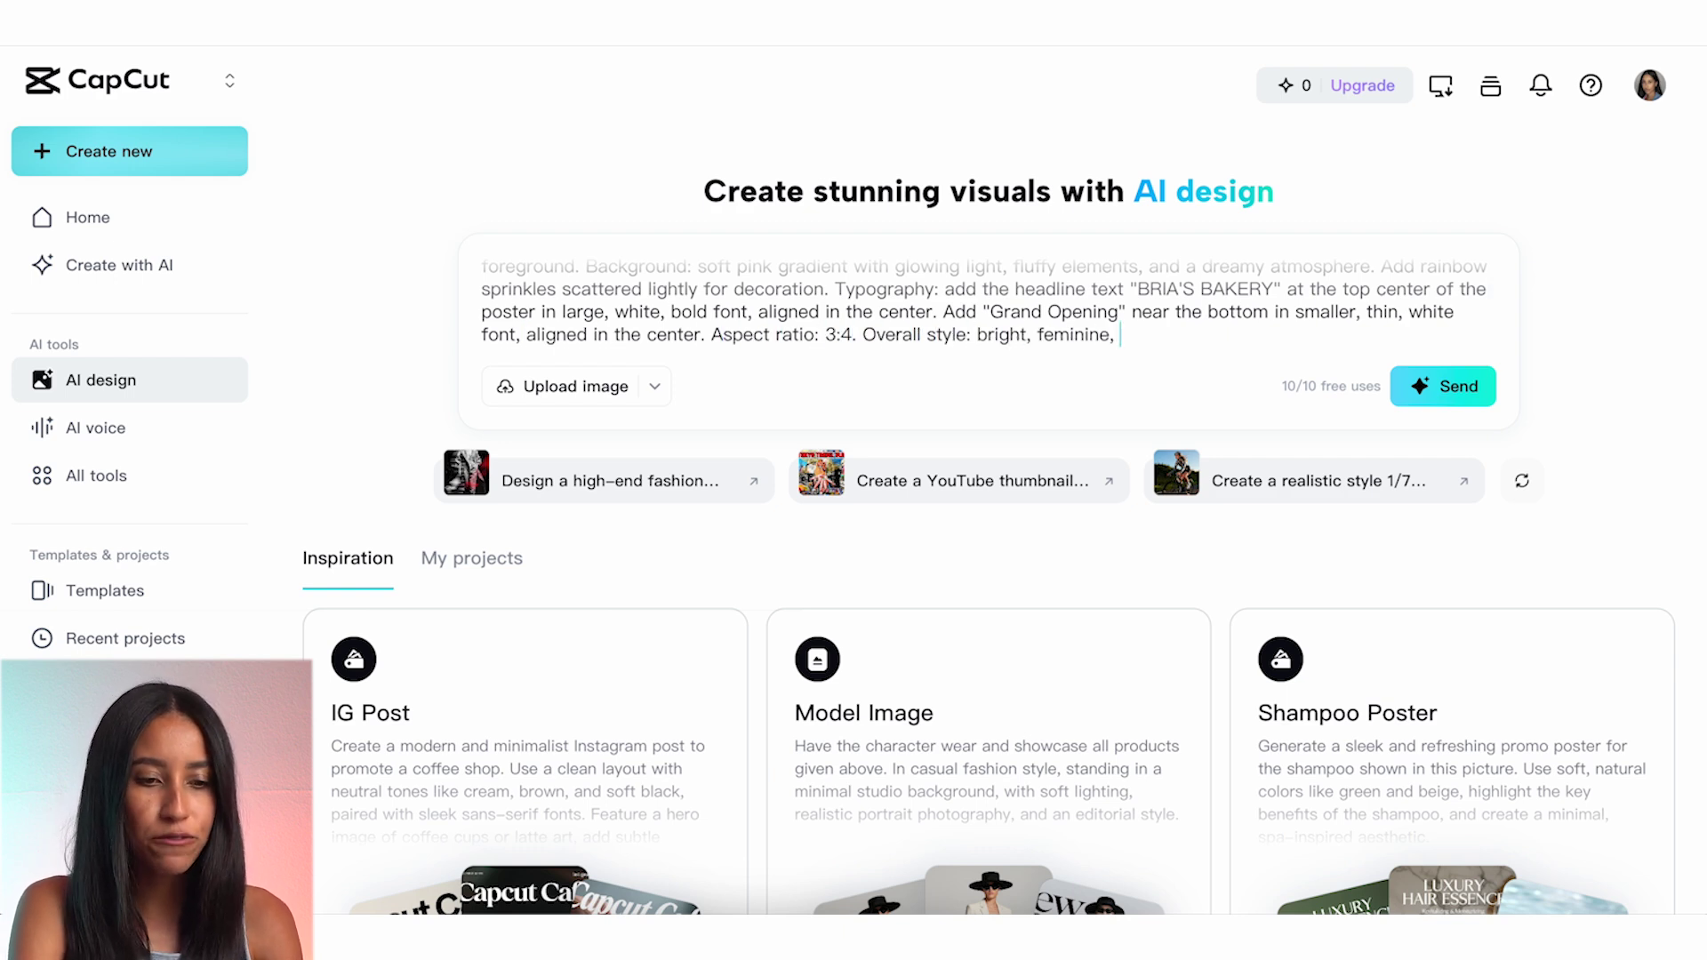
type("and elegant.")
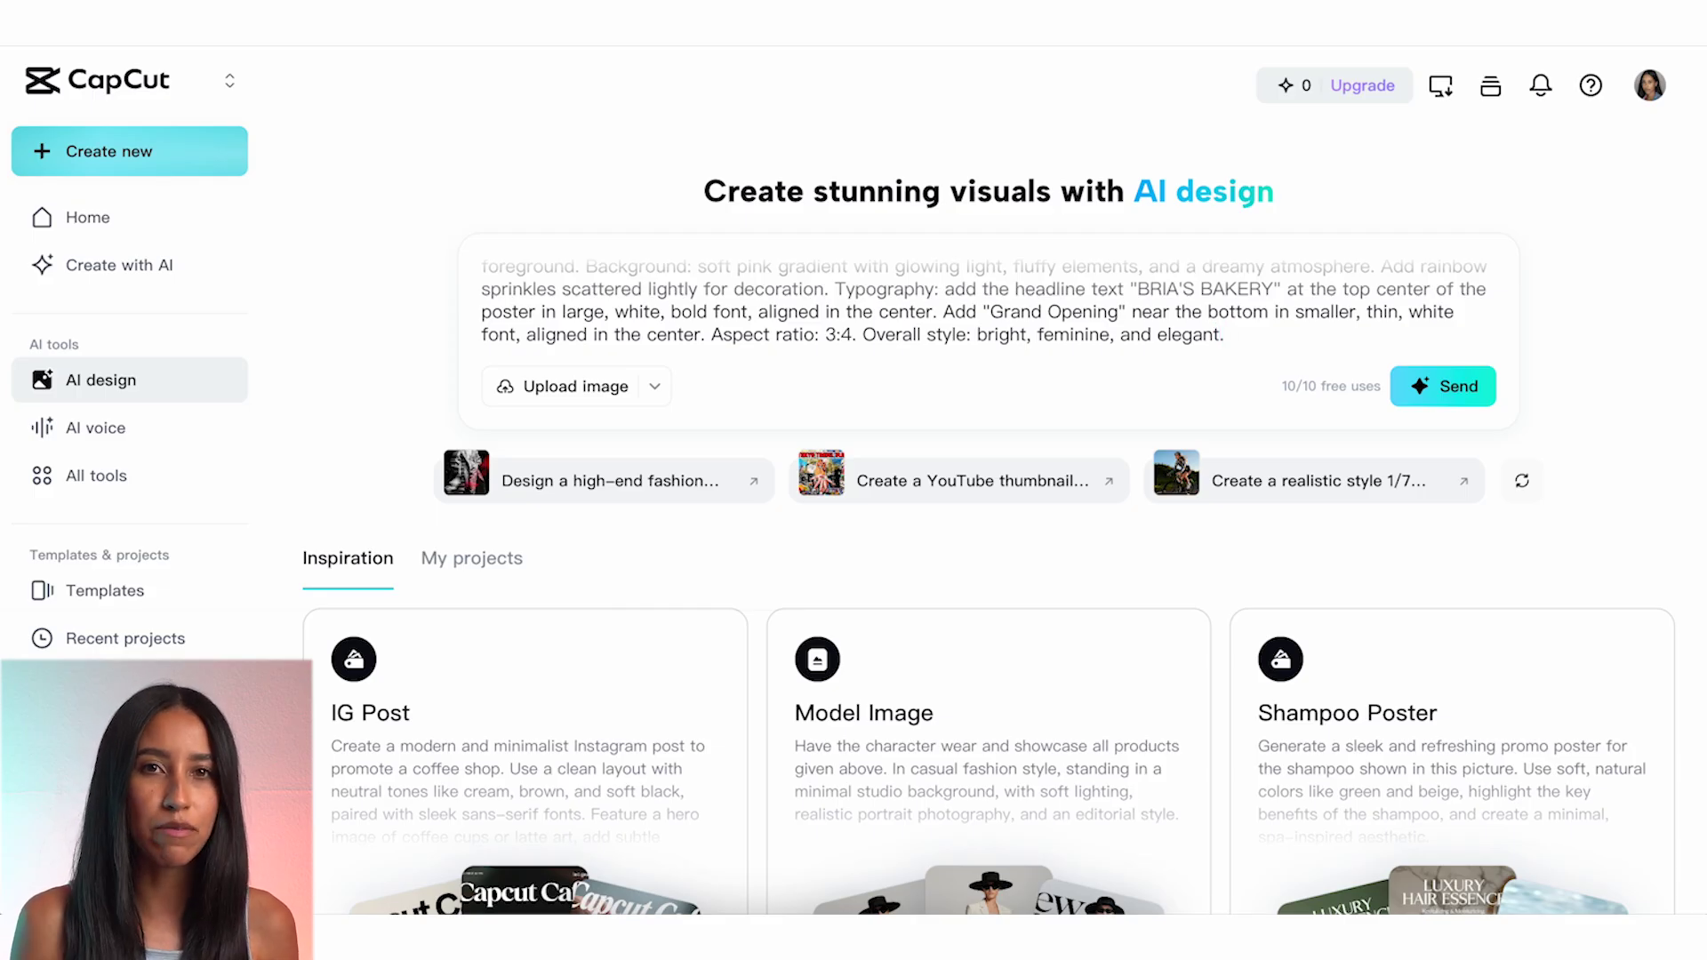
left_click(1427, 394)
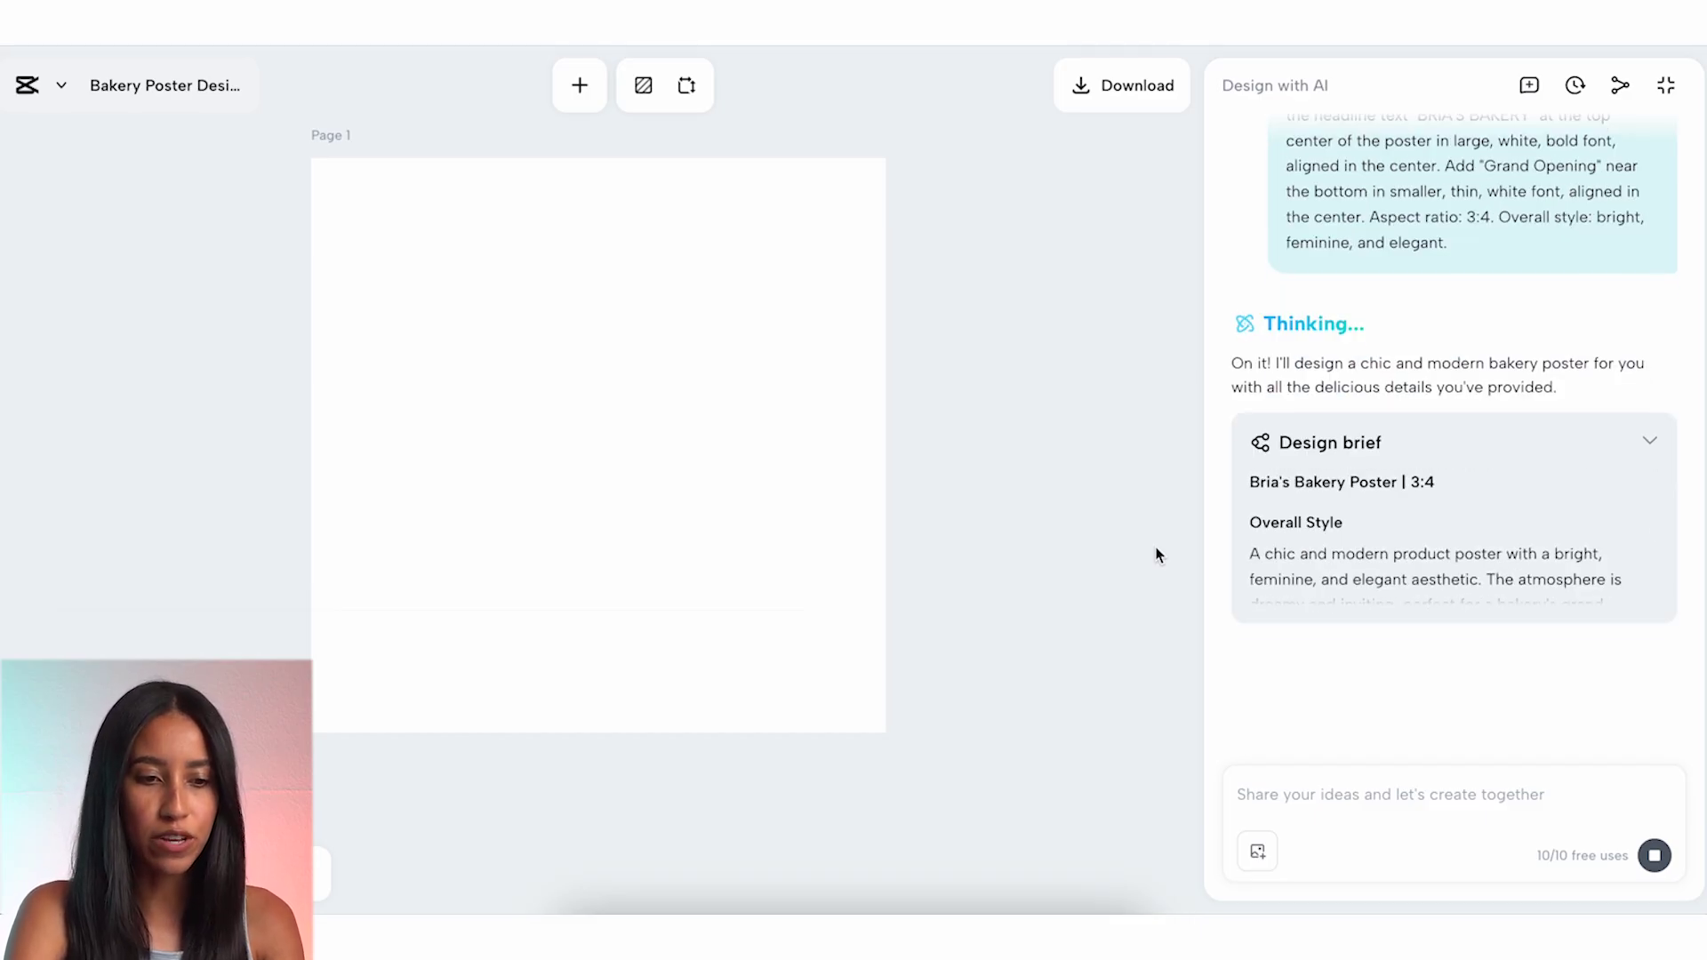
scroll(1384, 546, "down", 1)
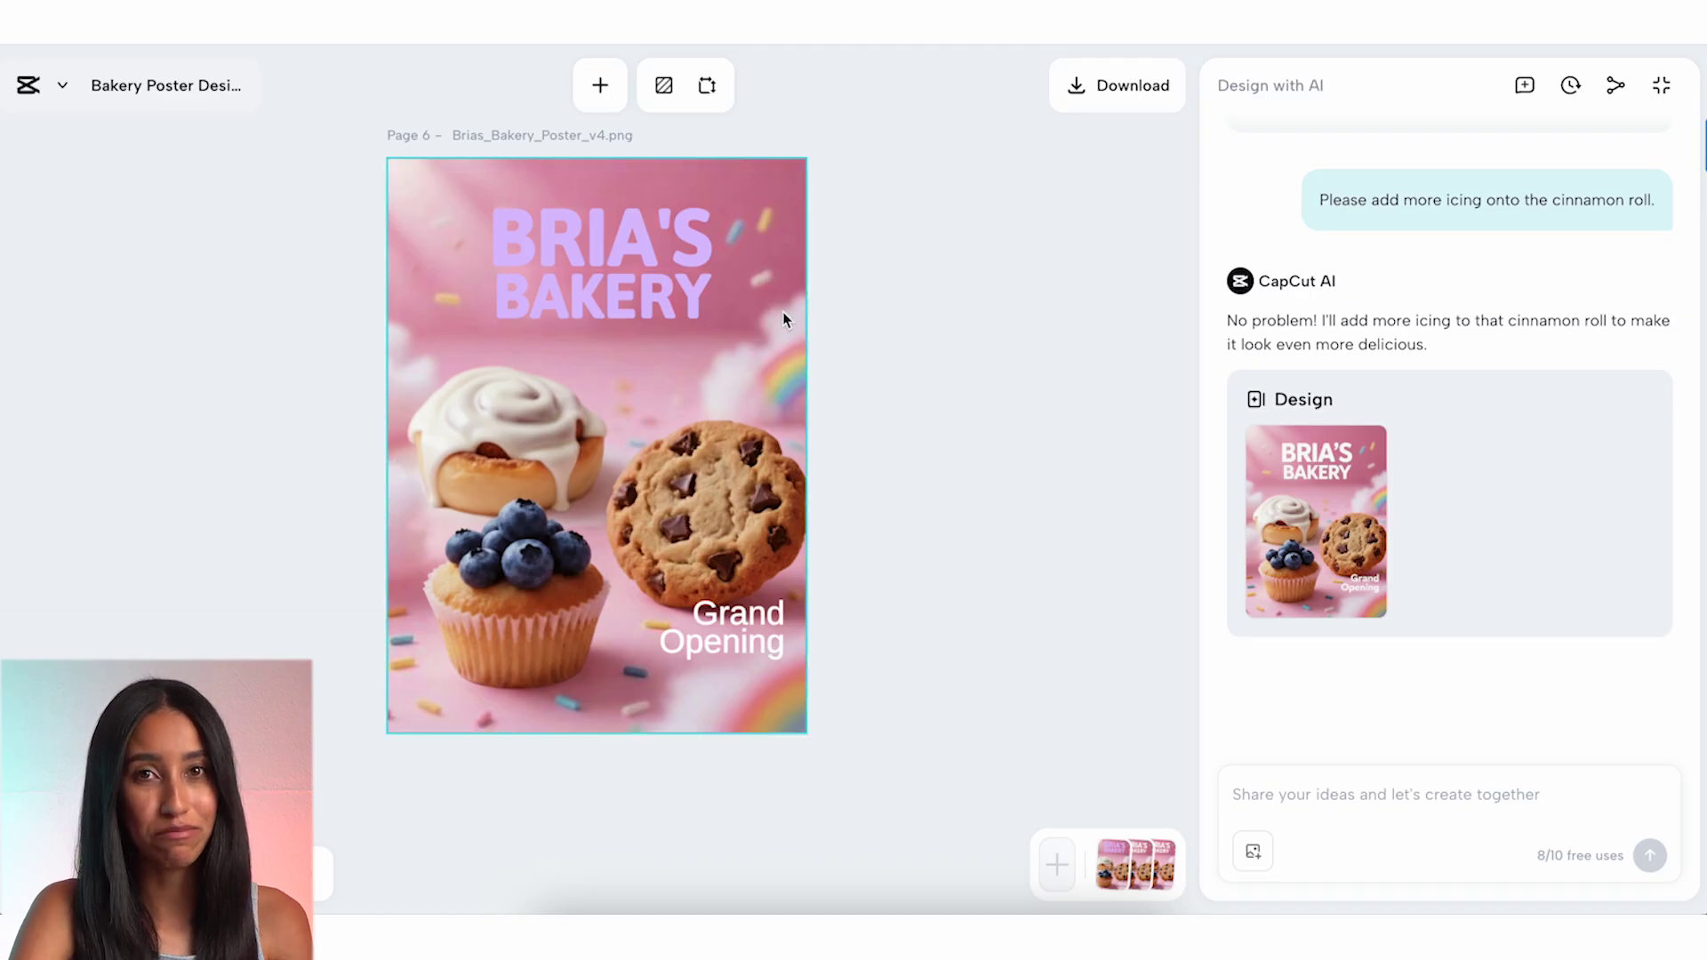
Change the text color of both "BRIA'S BAKERY" headline lines to white
left_click(659, 252)
left_click(652, 294, "shift")
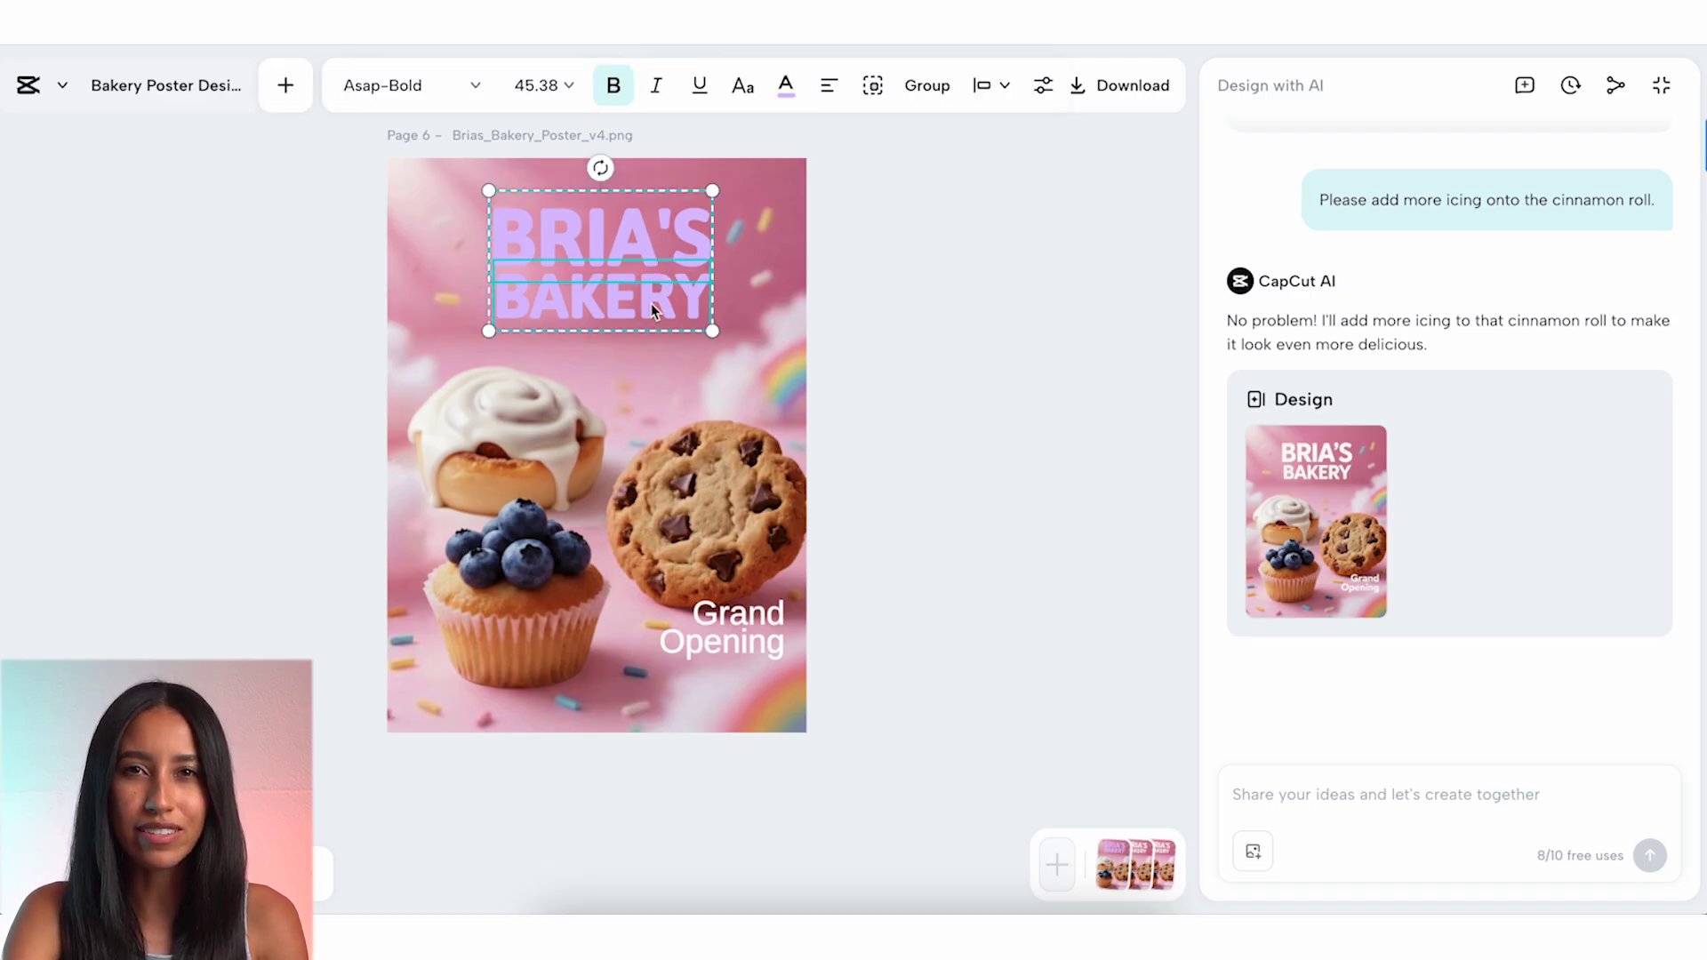
left_click(785, 84)
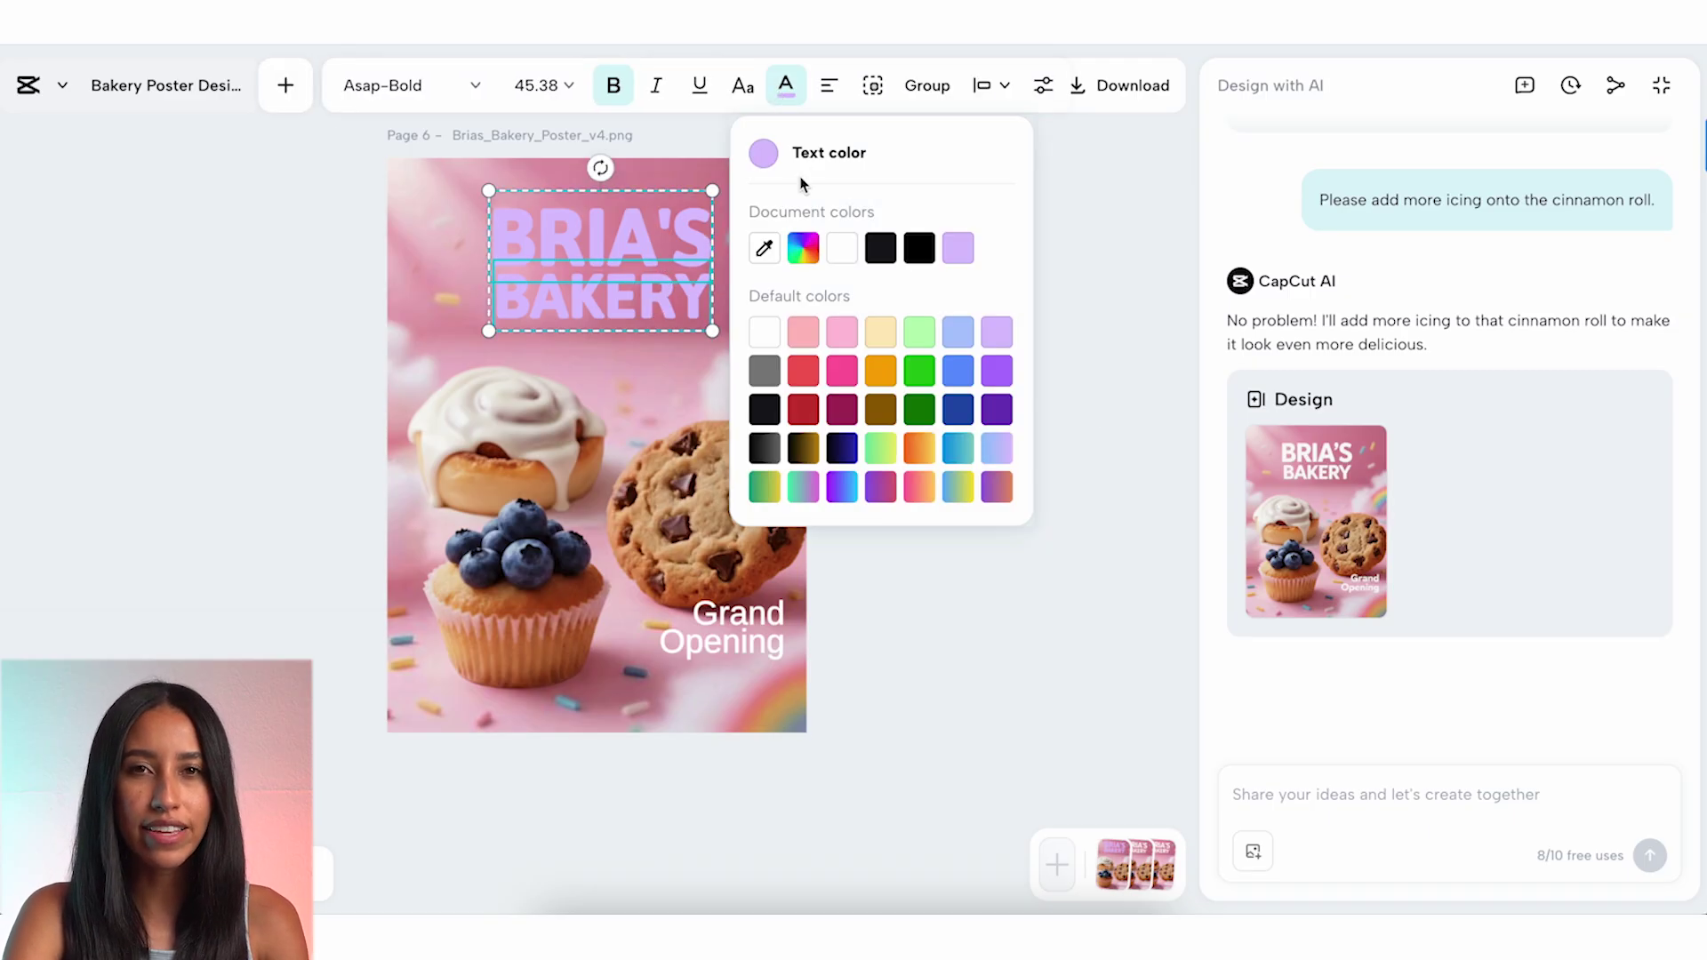
left_click(840, 251)
left_click(1021, 610)
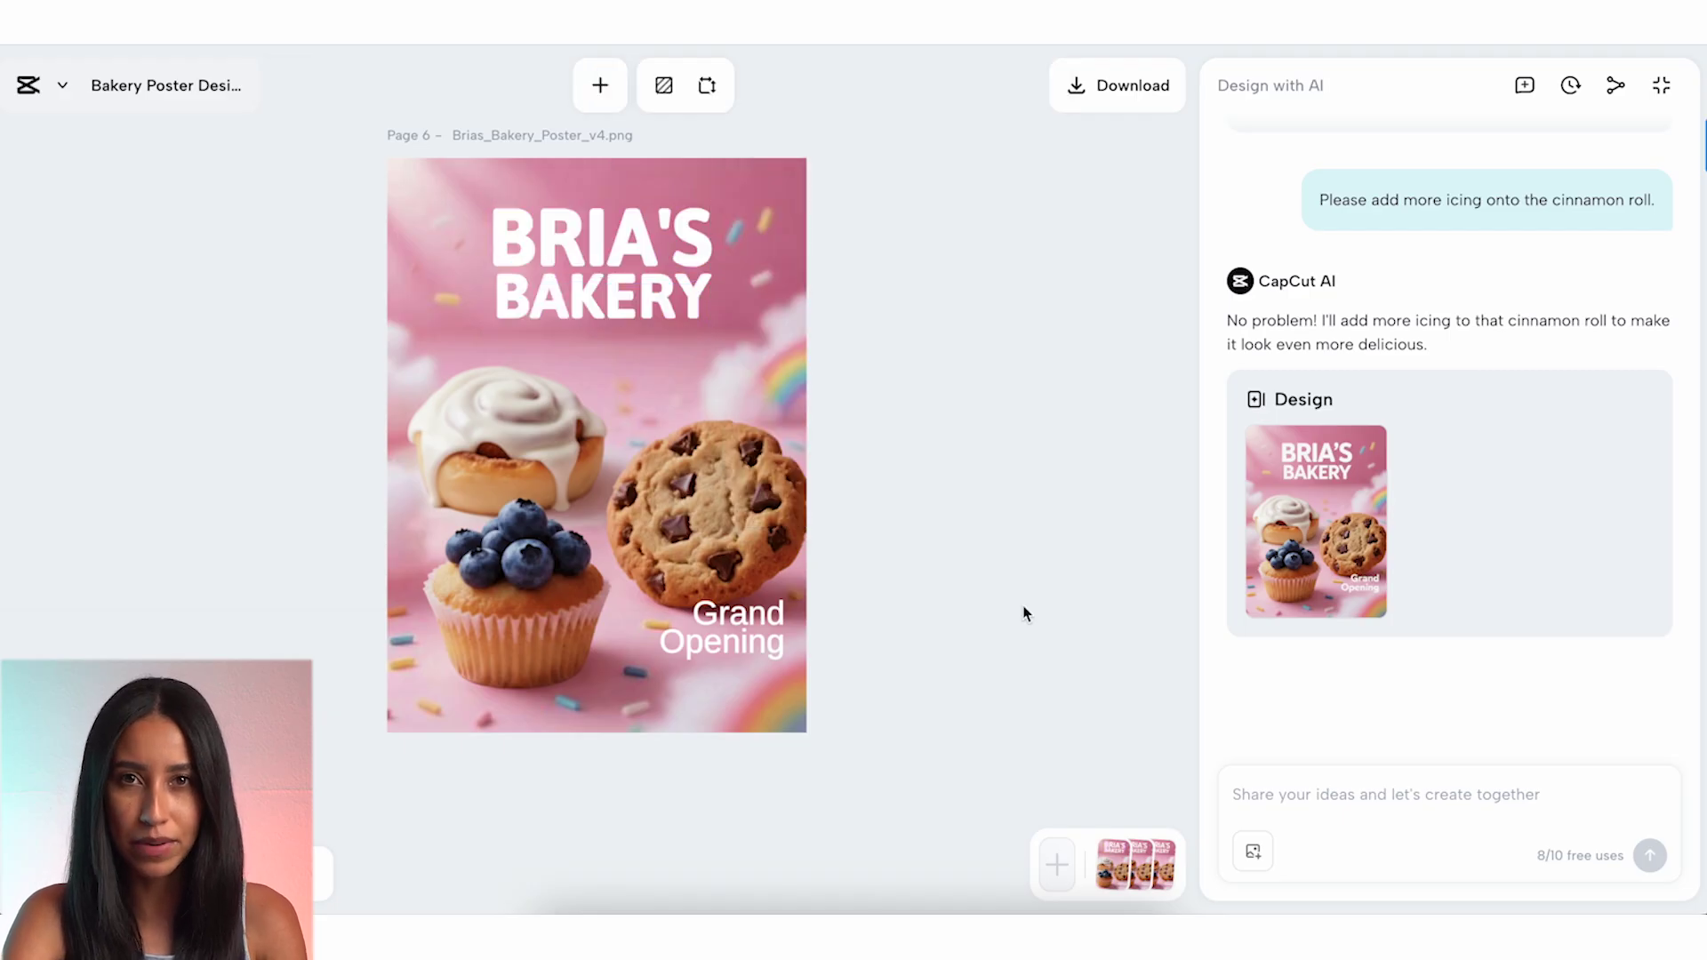
Color the "Grand Opening" text bright pink and move it slightly lower on the poster, just below the cookie
left_click(775, 617)
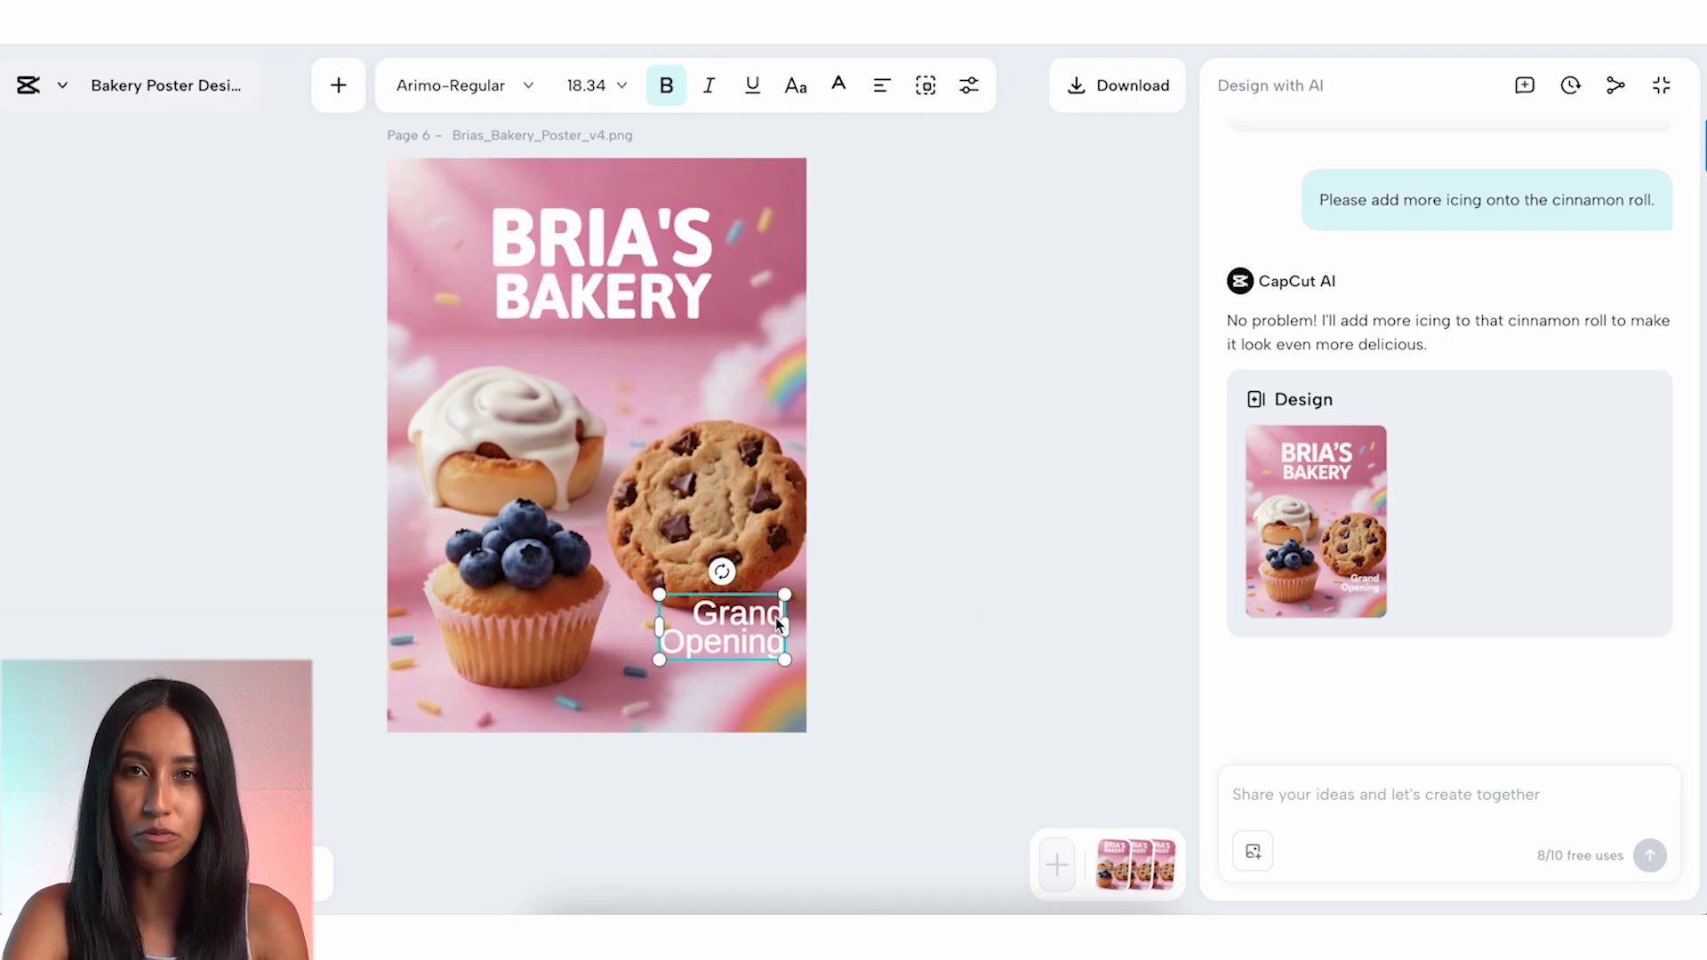
left_click(838, 84)
left_click(1041, 341)
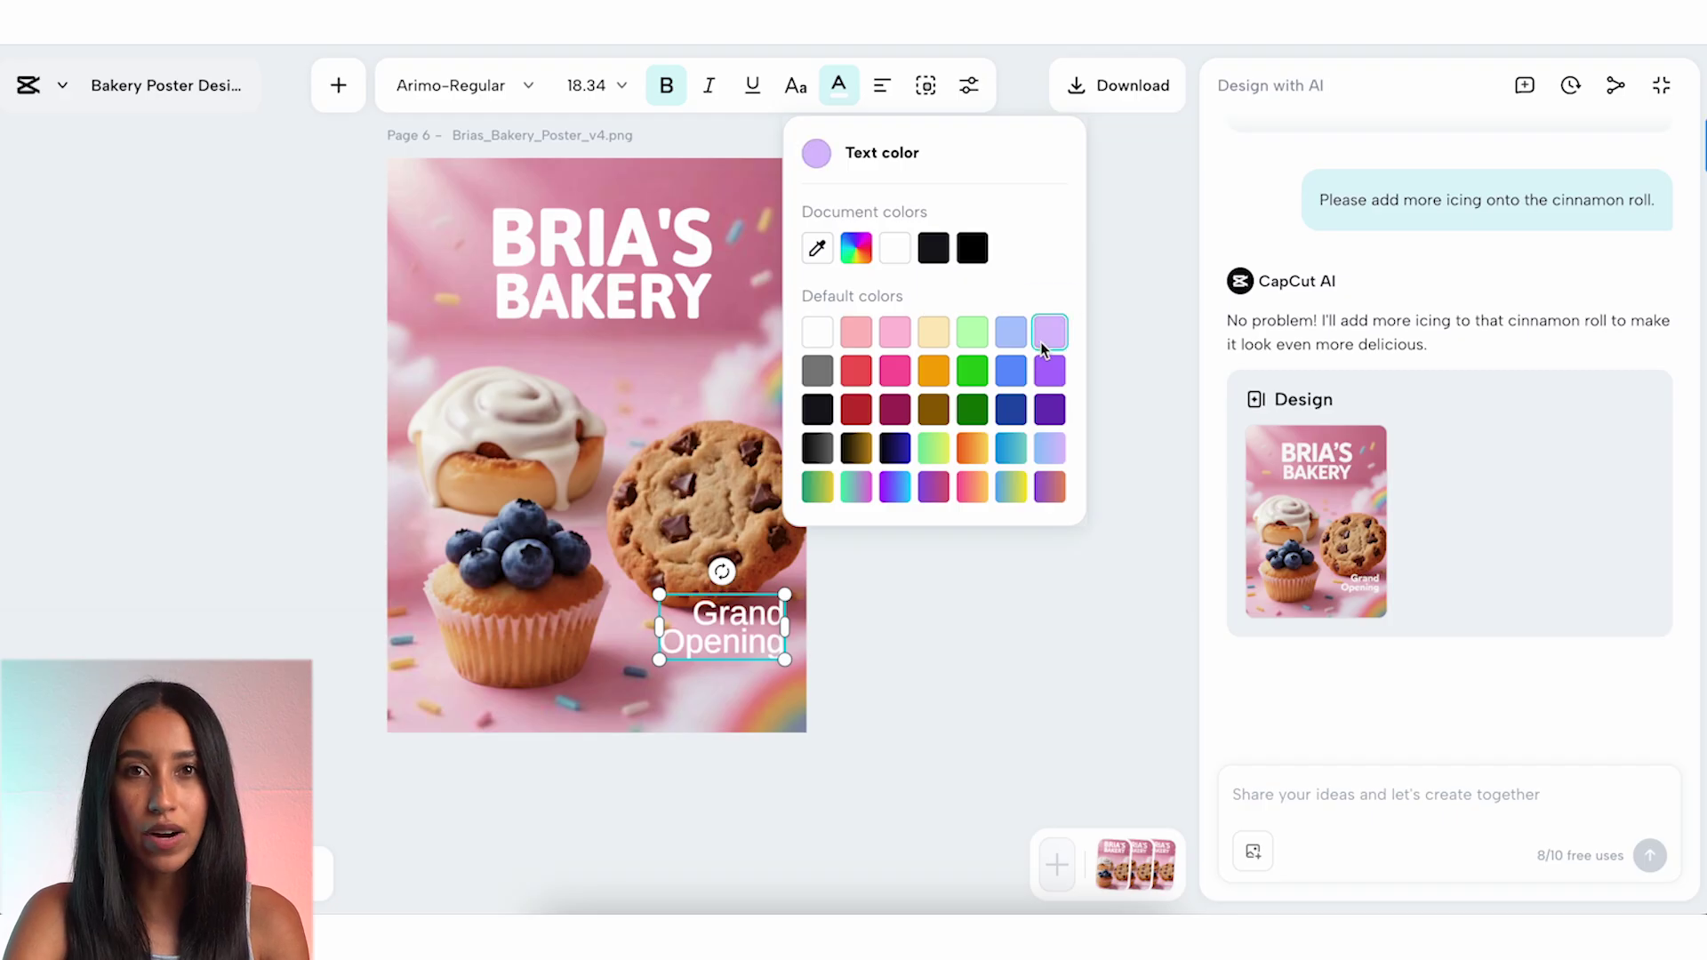
left_click(1016, 345)
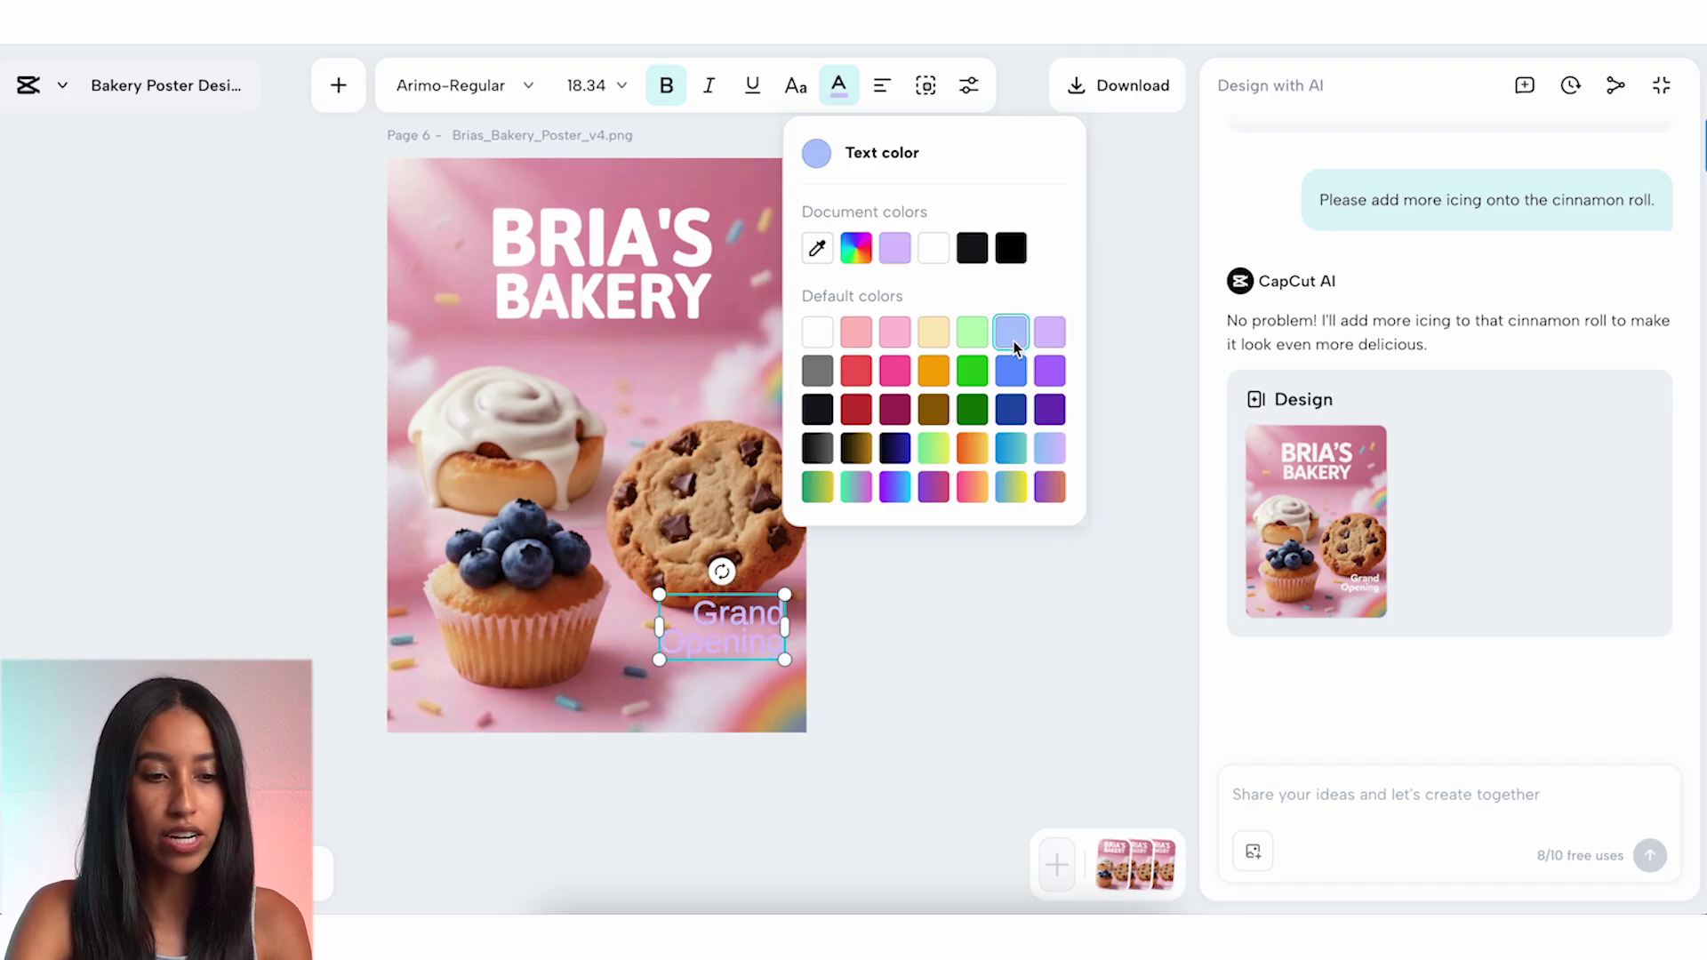
left_click(898, 376)
left_click_drag(756, 627, 738, 666)
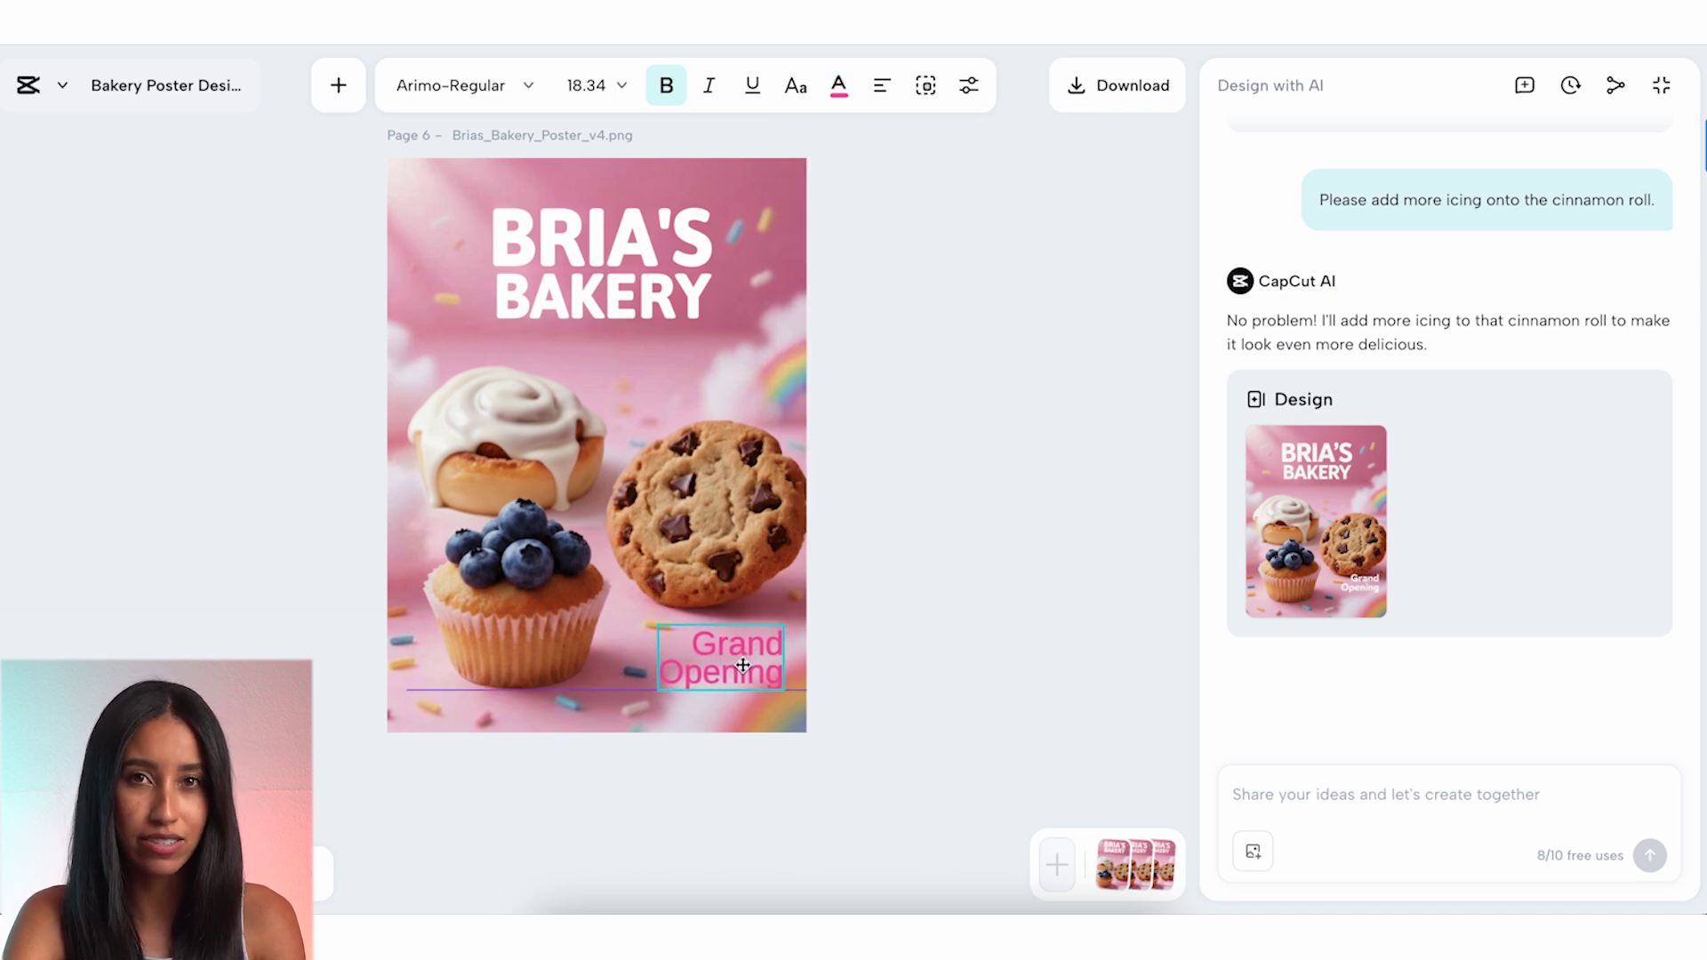
Open the background image's edit settings, and enlarge both headline lines together to about 70% of the poster's width
left_click(782, 445)
left_click(941, 85)
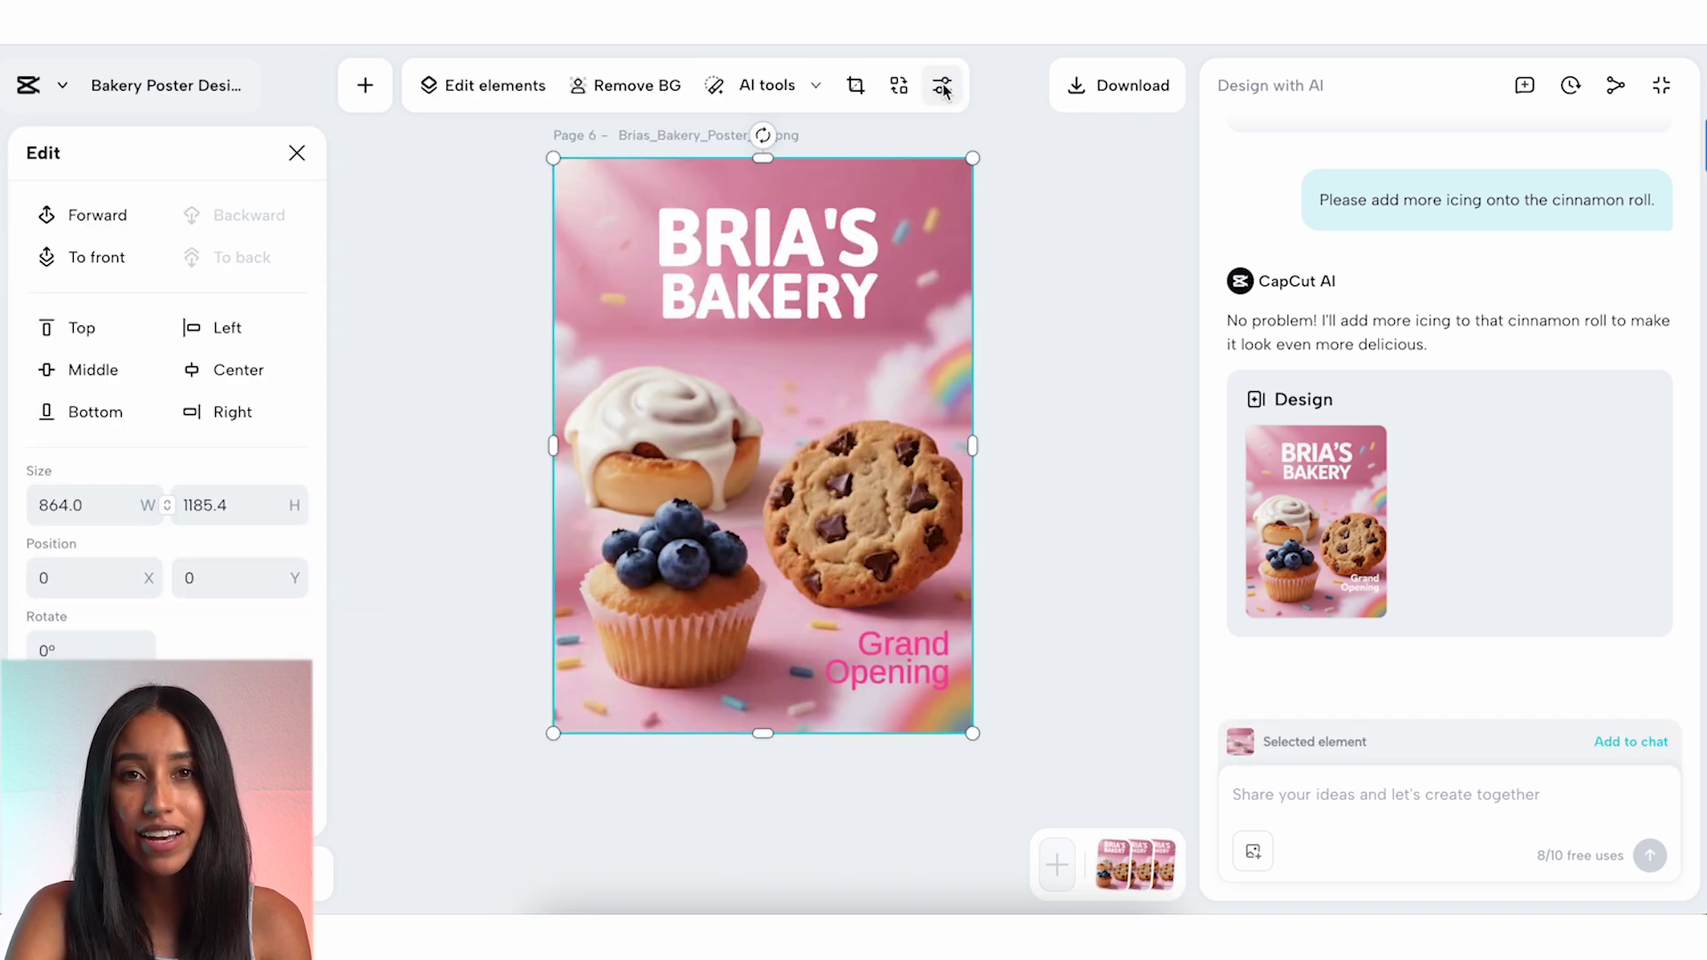
left_click(731, 240)
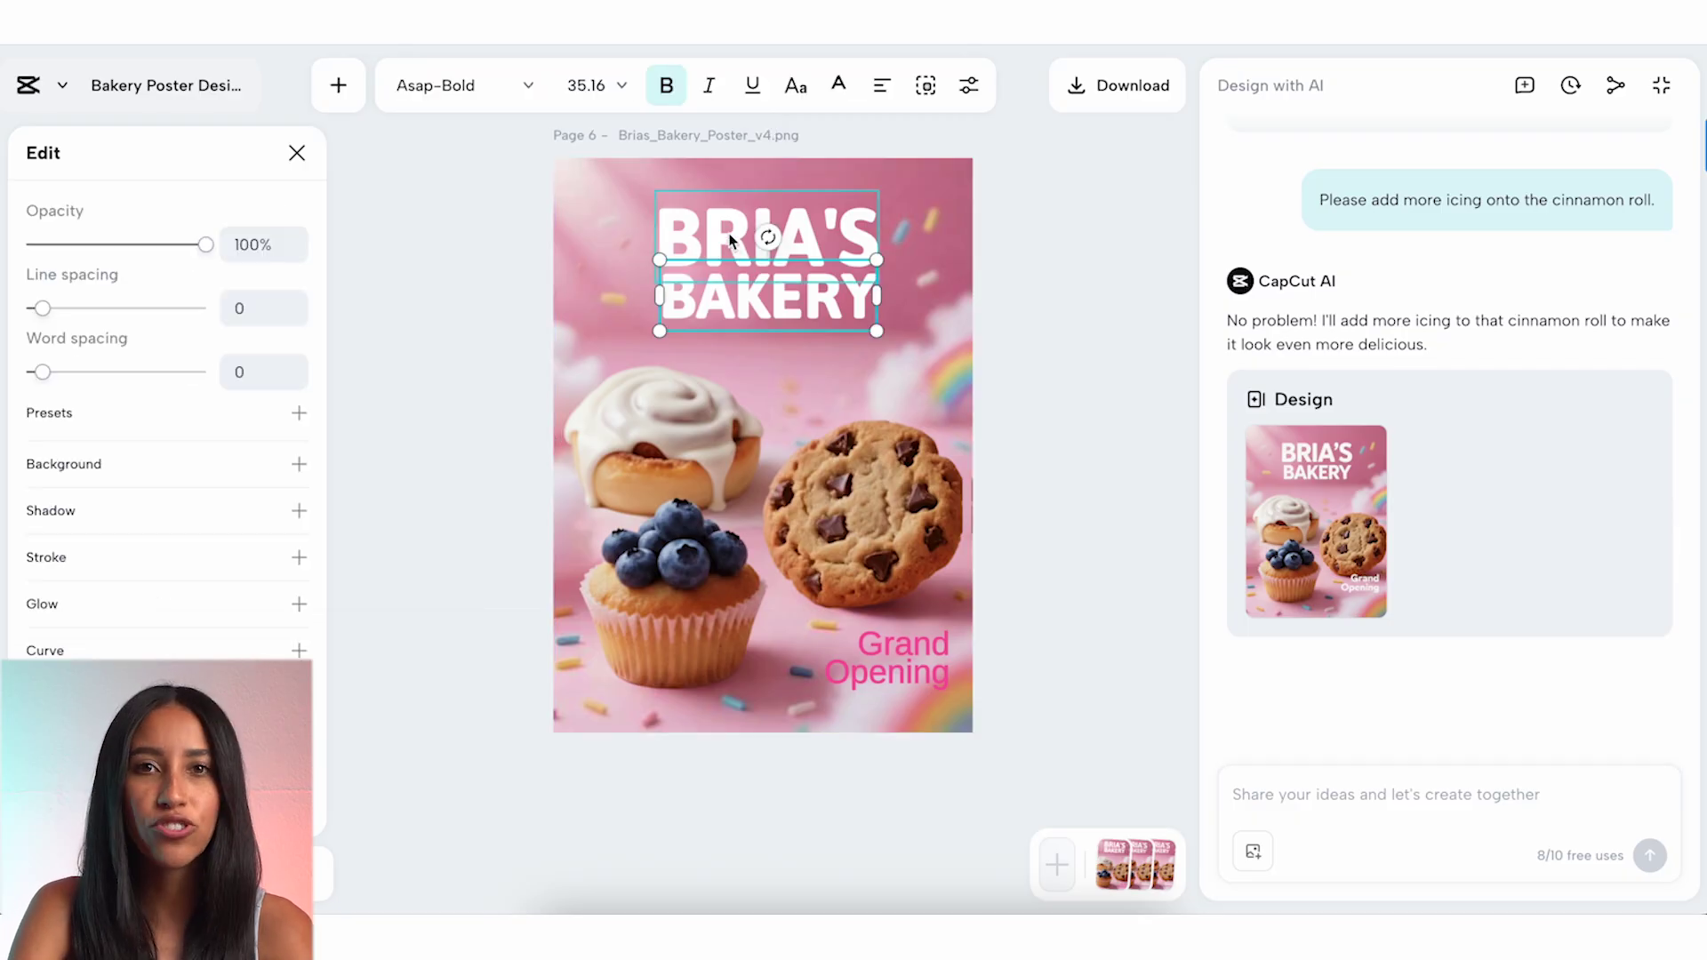
left_click(729, 238, "shift")
left_click_drag(878, 332, 787, 281)
Browse the available stickers and shapes that can be added to the poster
left_click(285, 86)
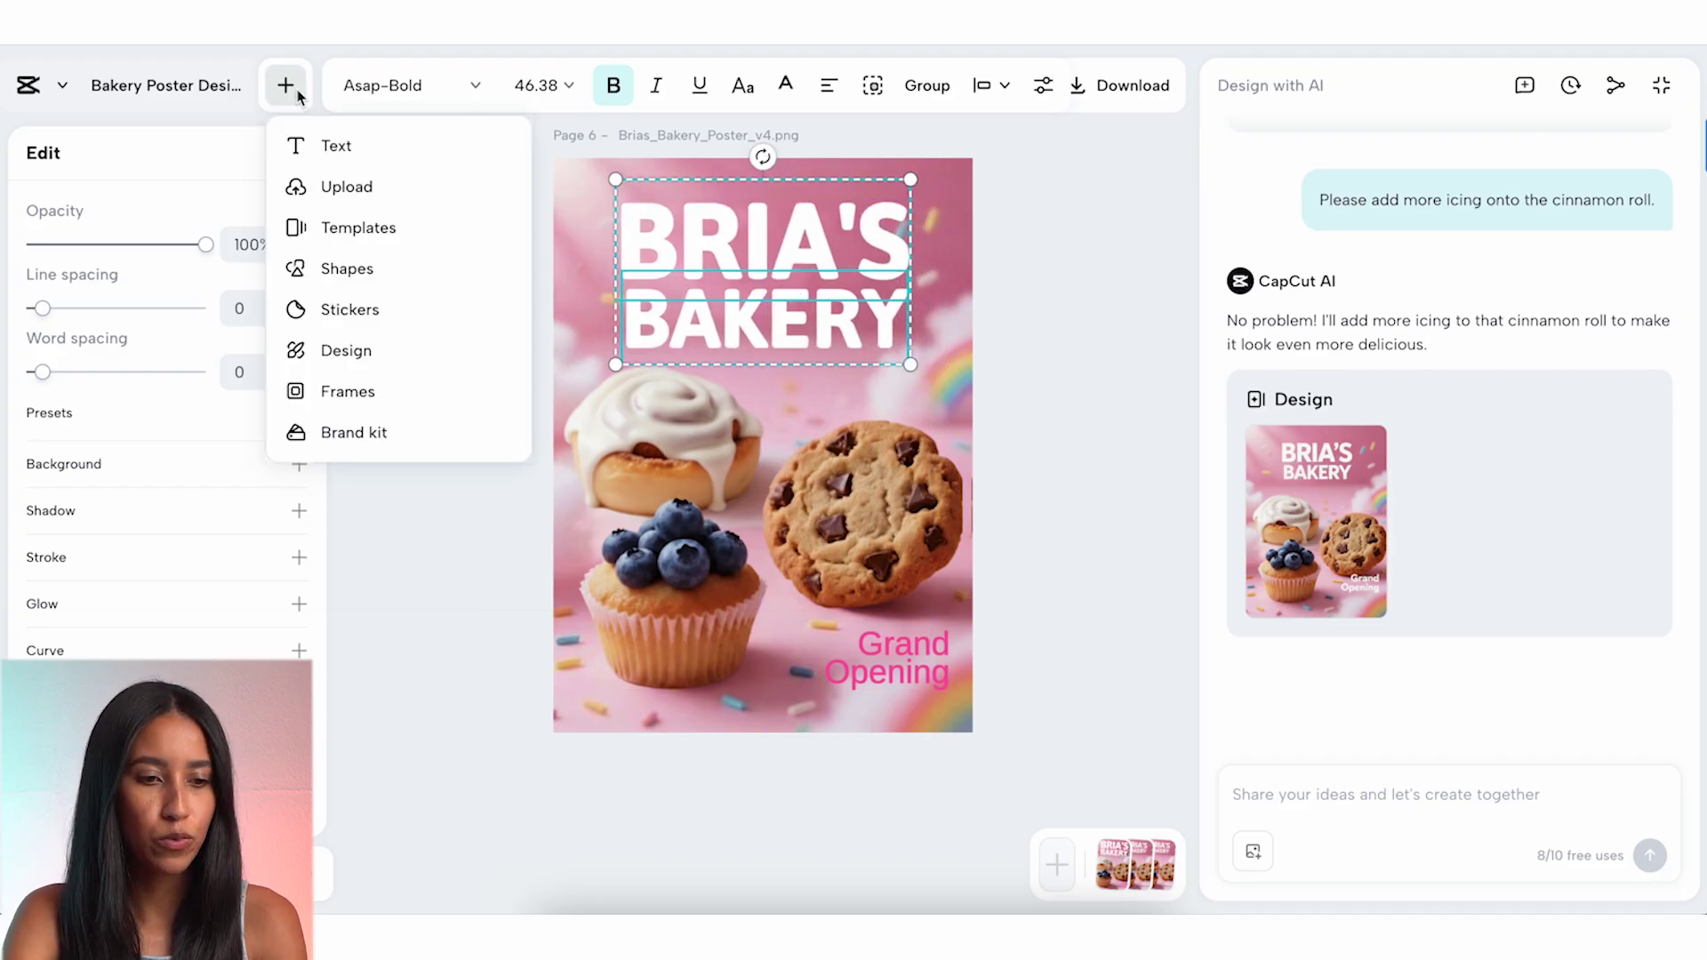
left_click(343, 308)
left_click(285, 85)
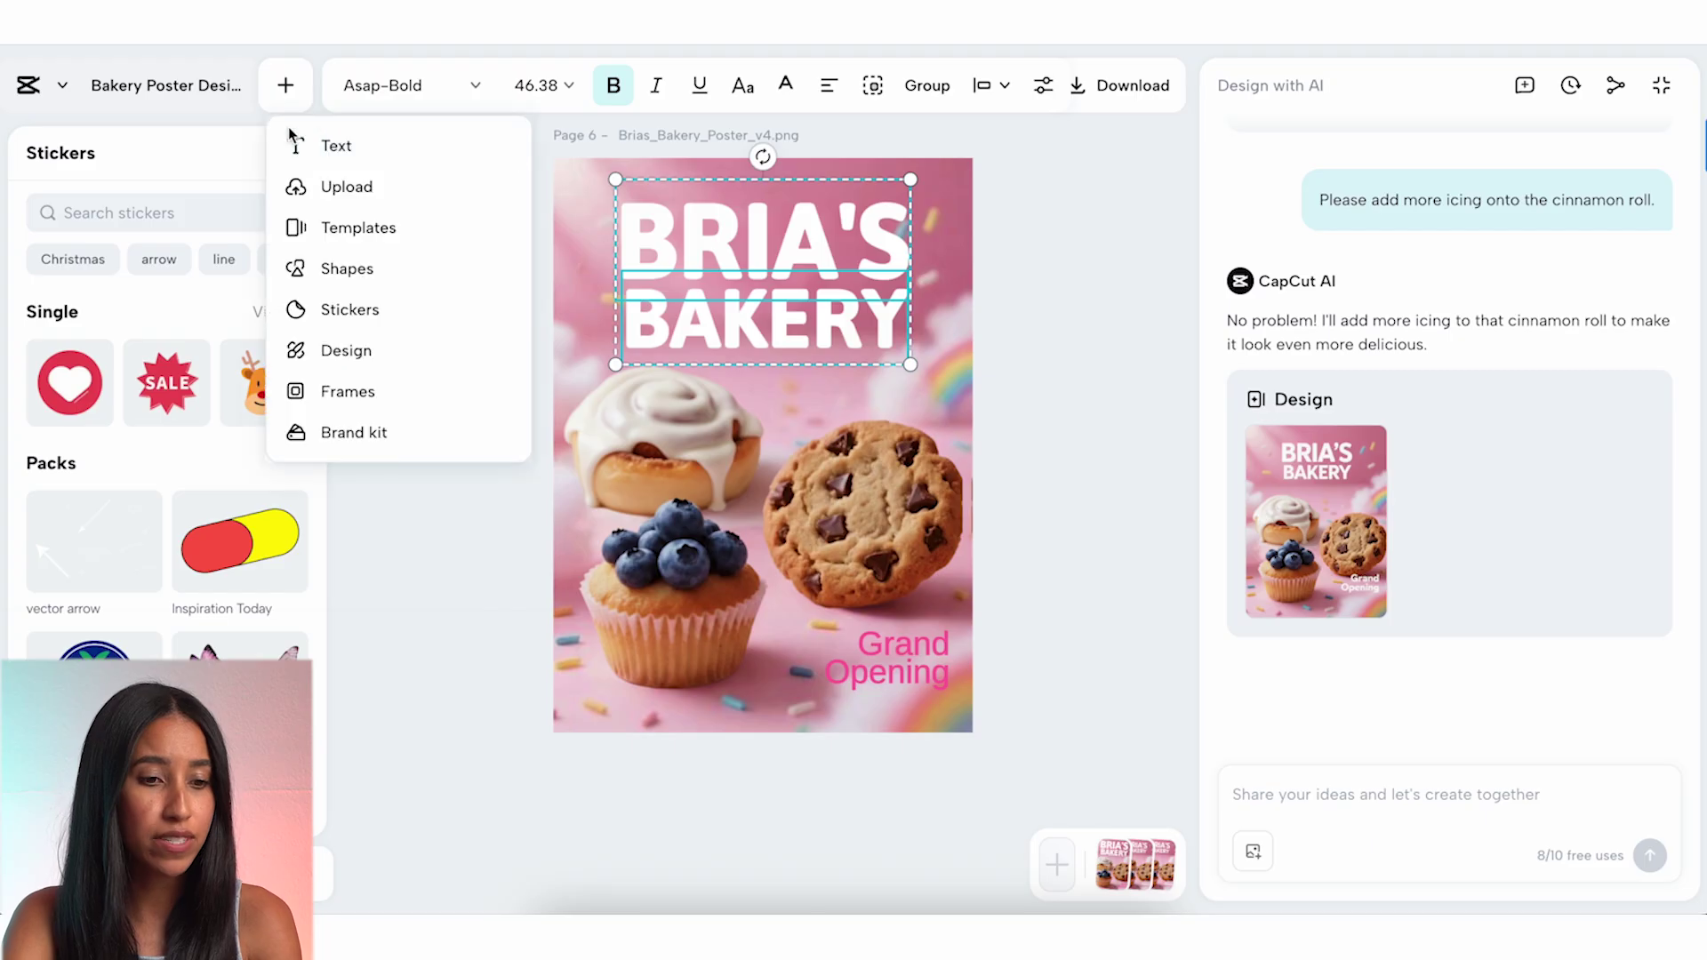
left_click(307, 276)
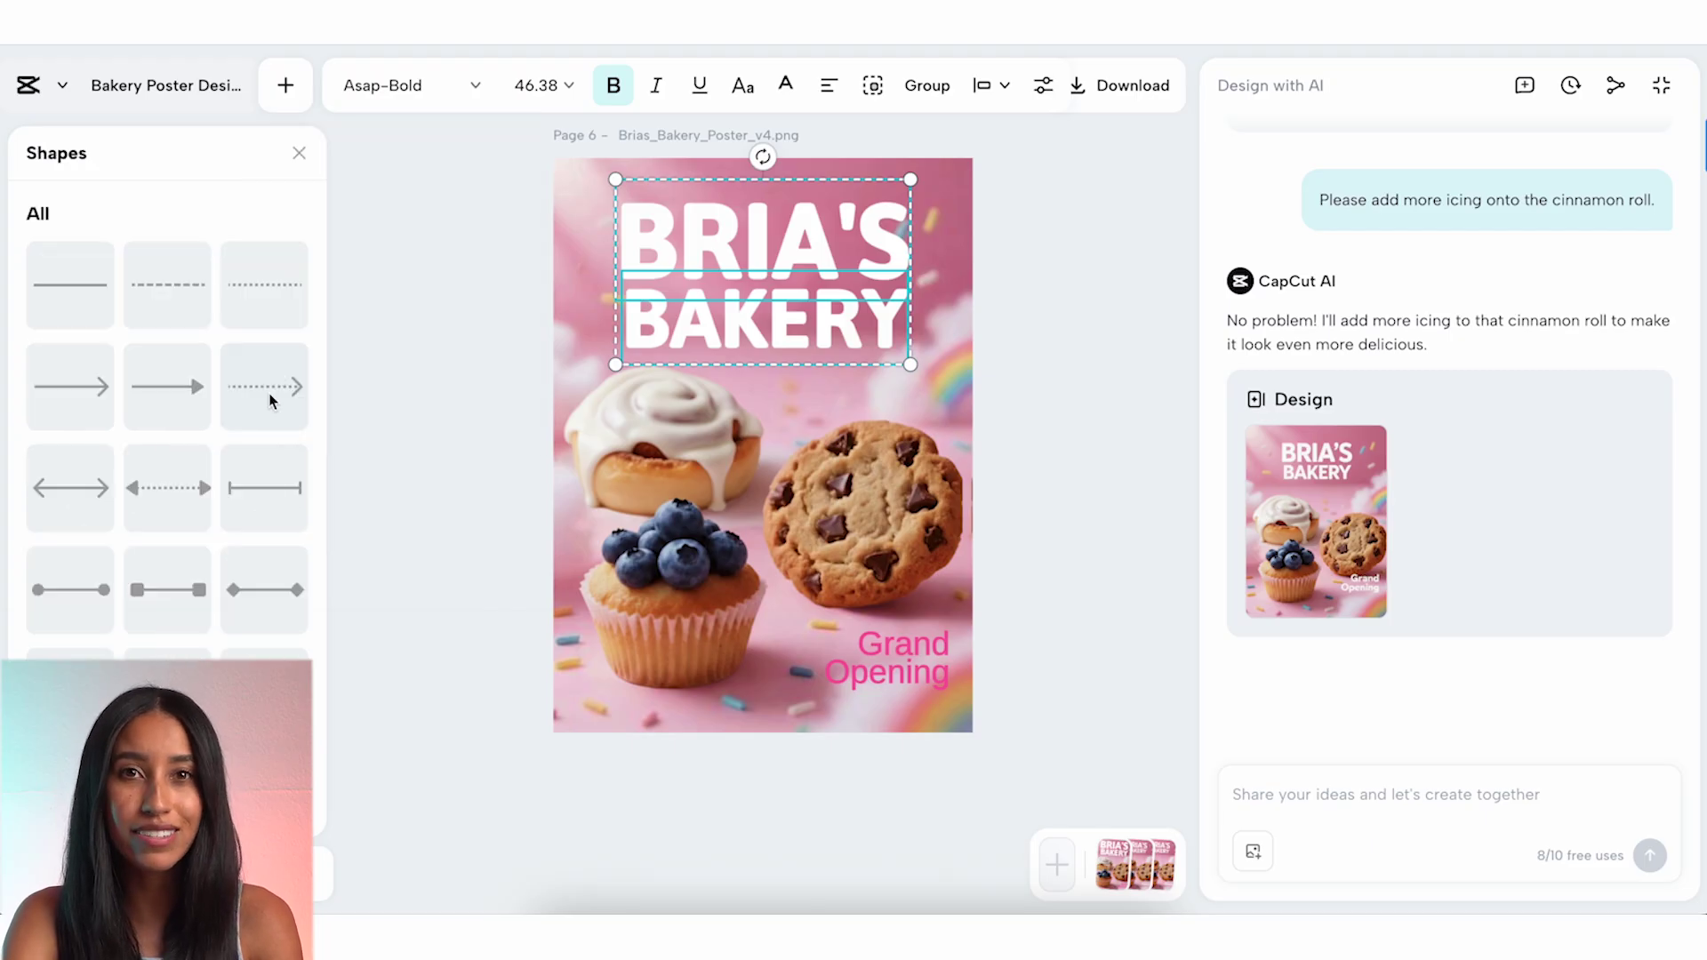
scroll(268, 393, "down", 3)
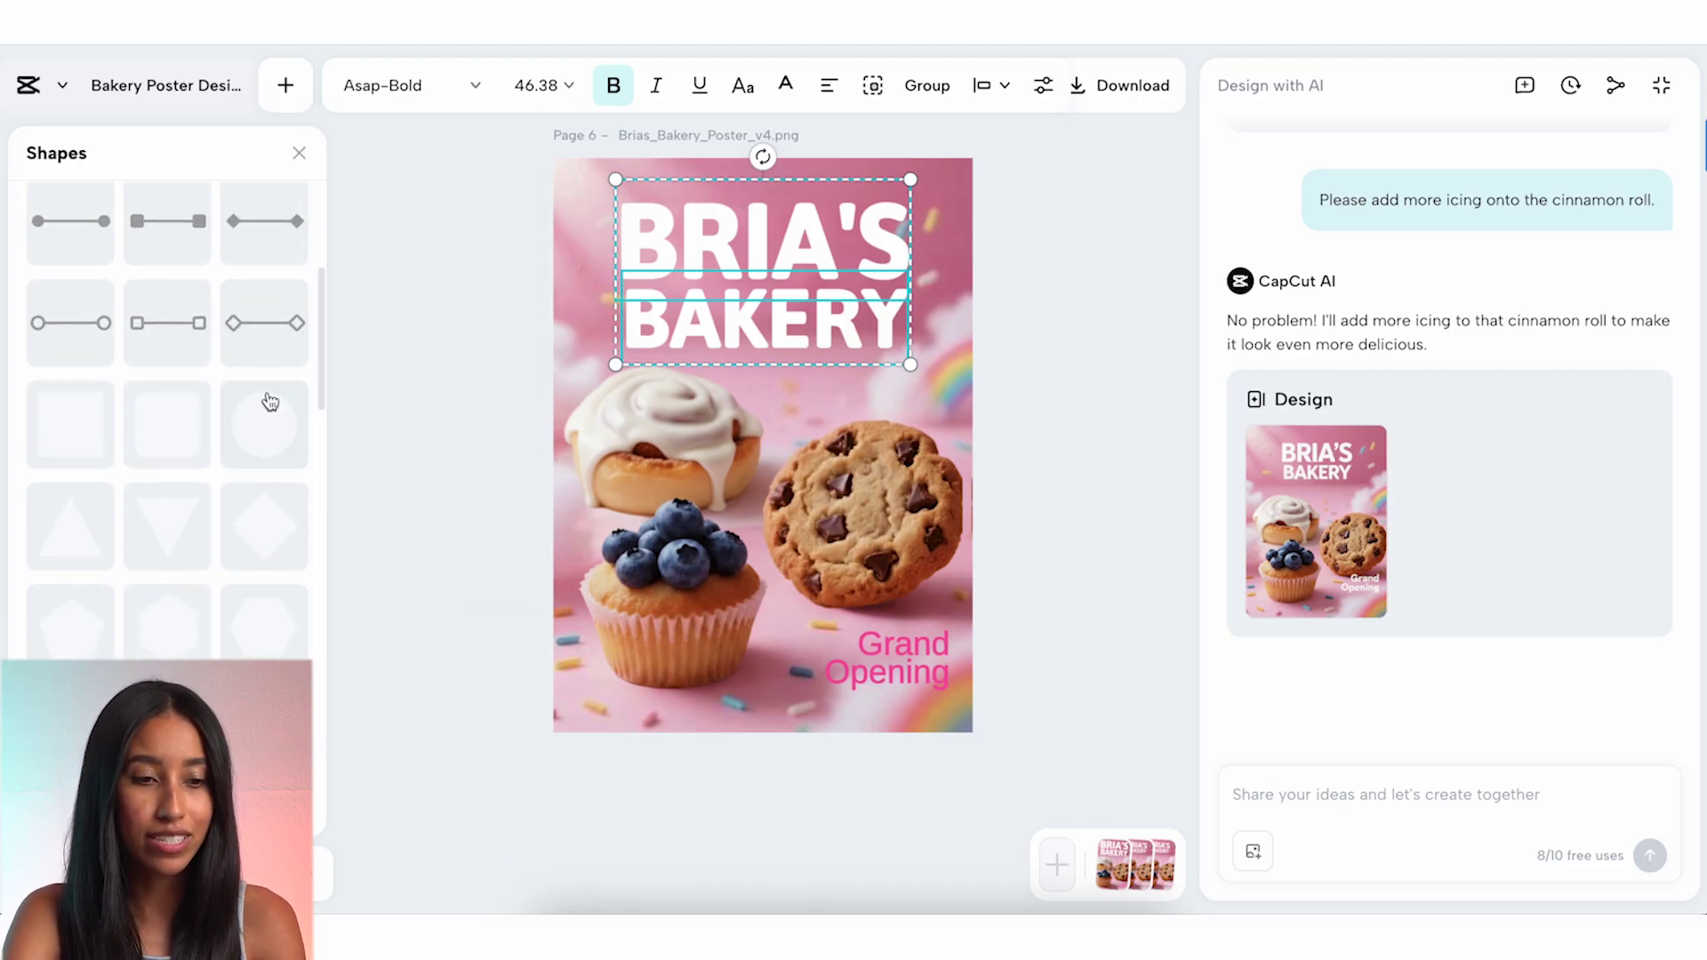
Look through the remaining shapes and the frames available for the poster, and open the export settings for page 6
scroll(269, 393, "down", 10)
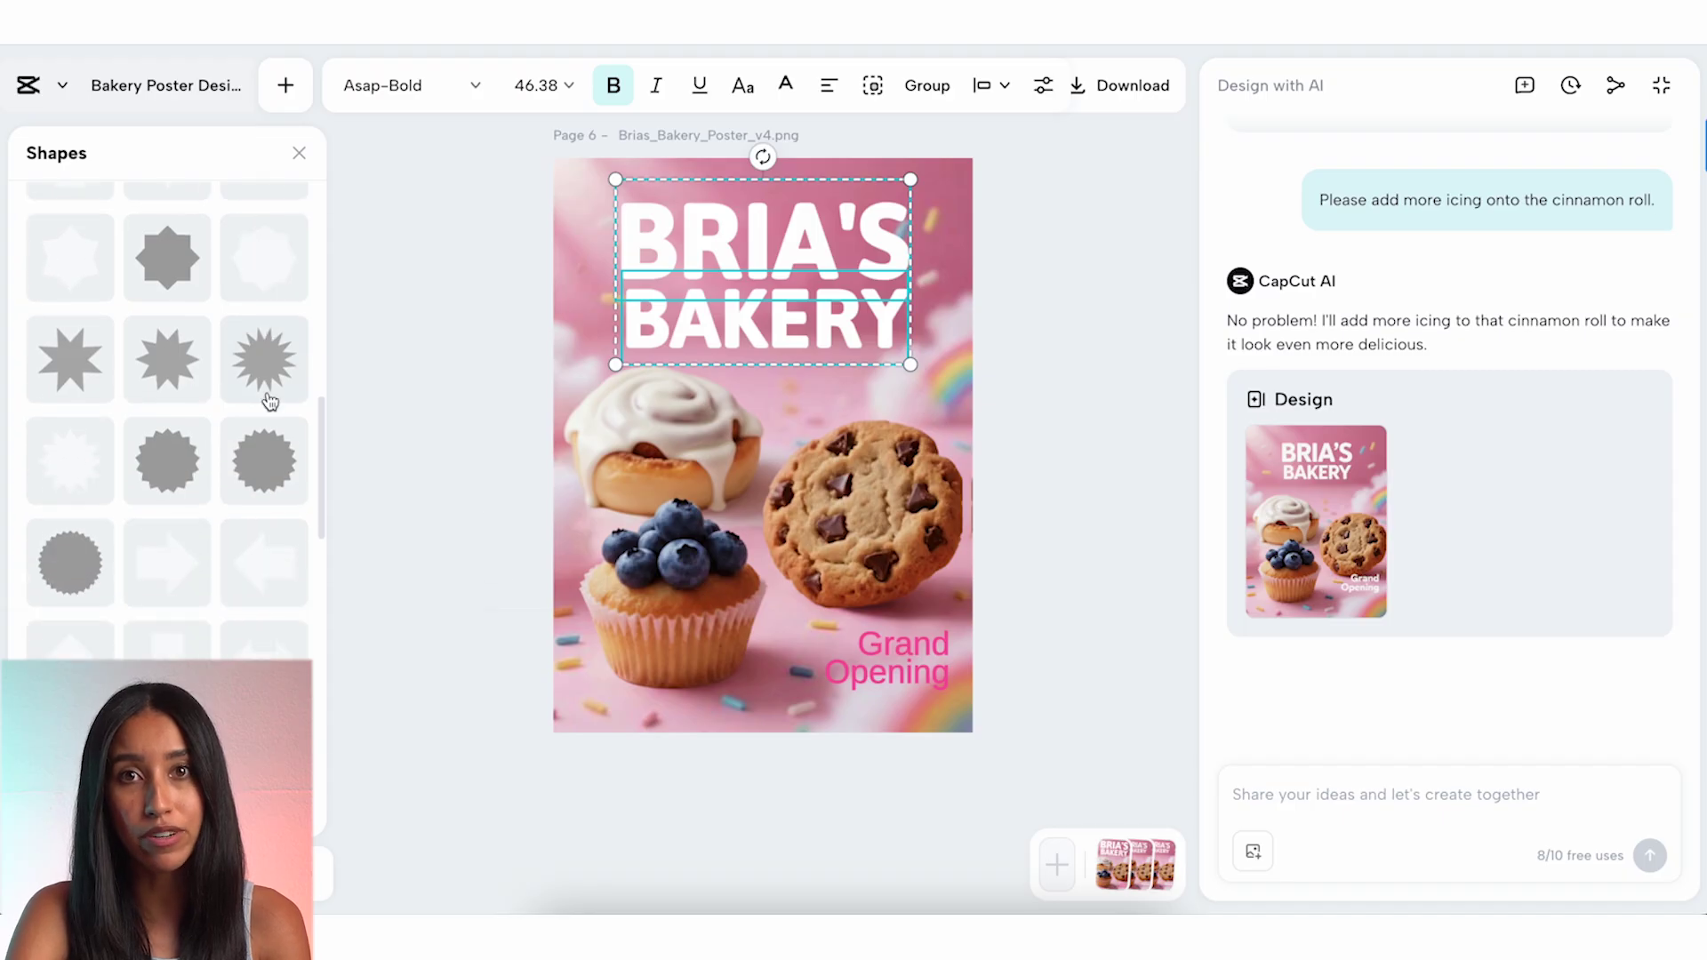
scroll(267, 373, "down", 2)
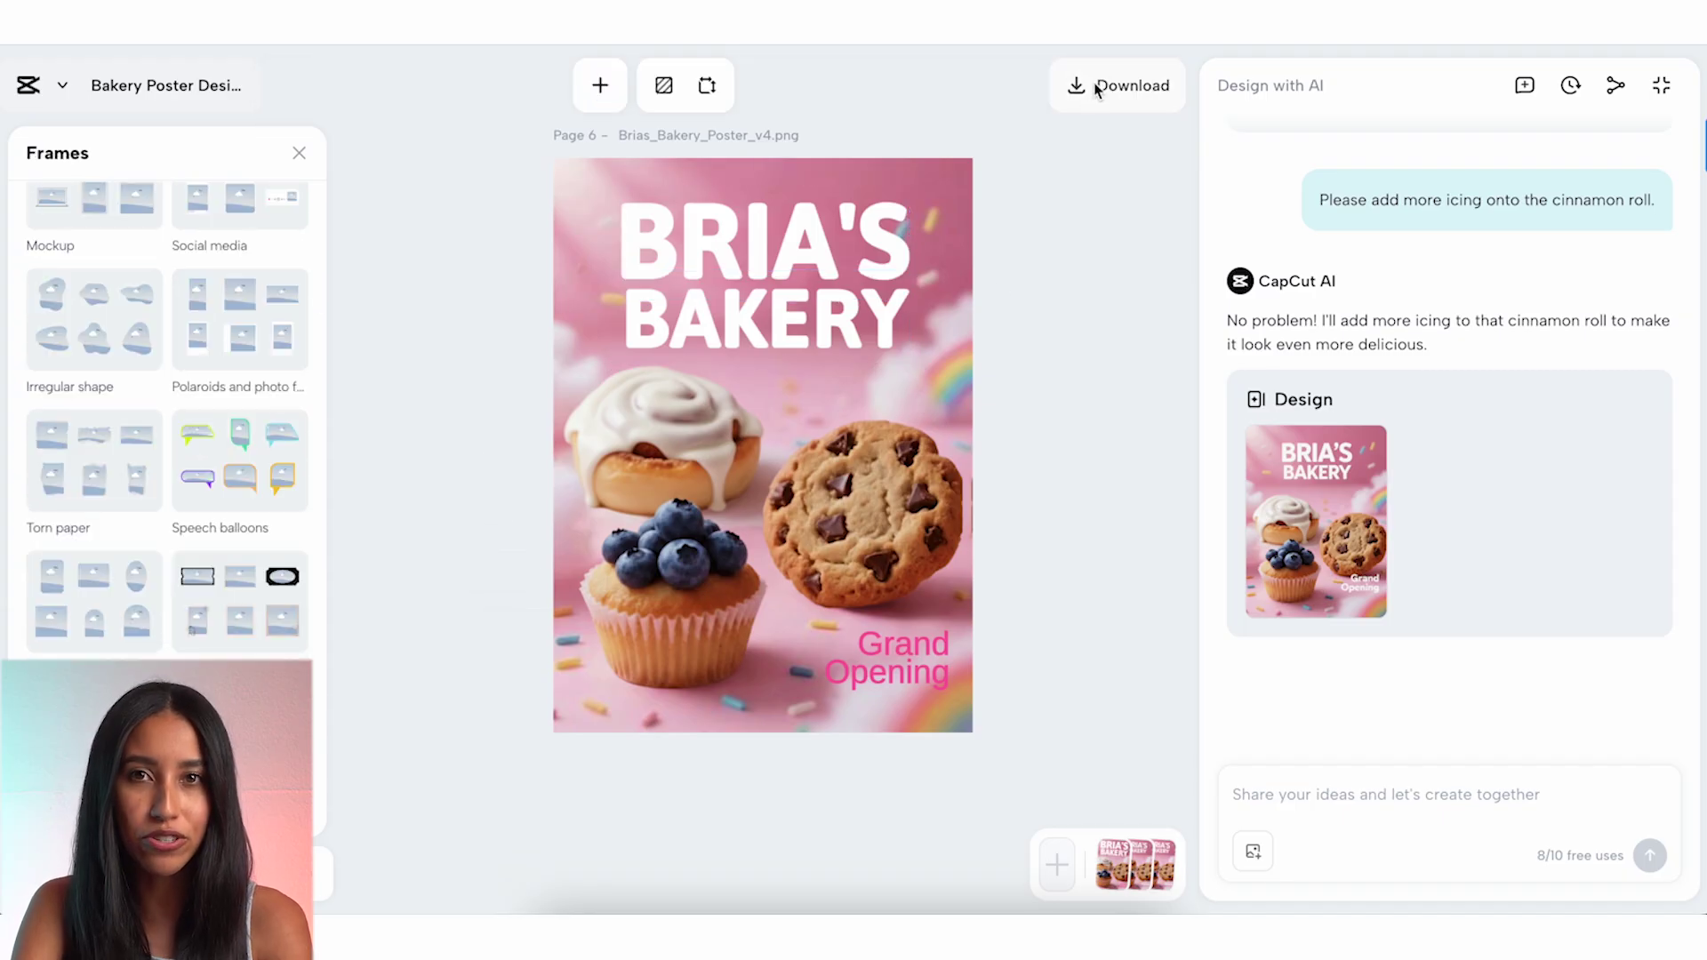
left_click(1097, 85)
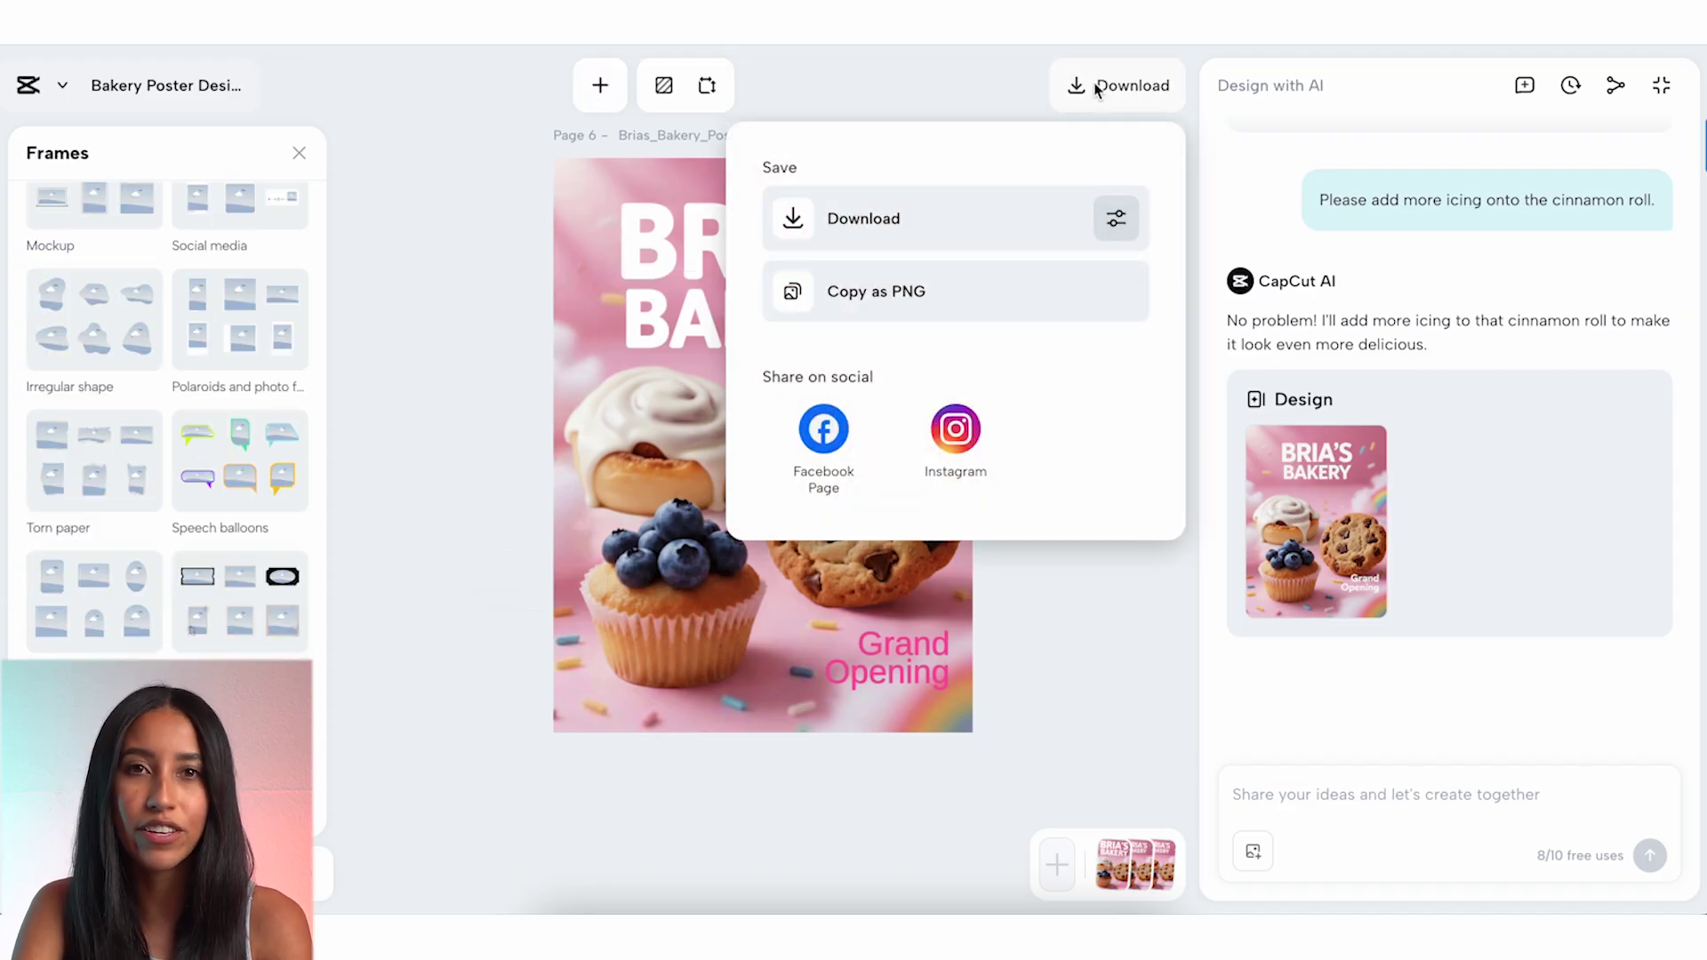
left_click(1111, 217)
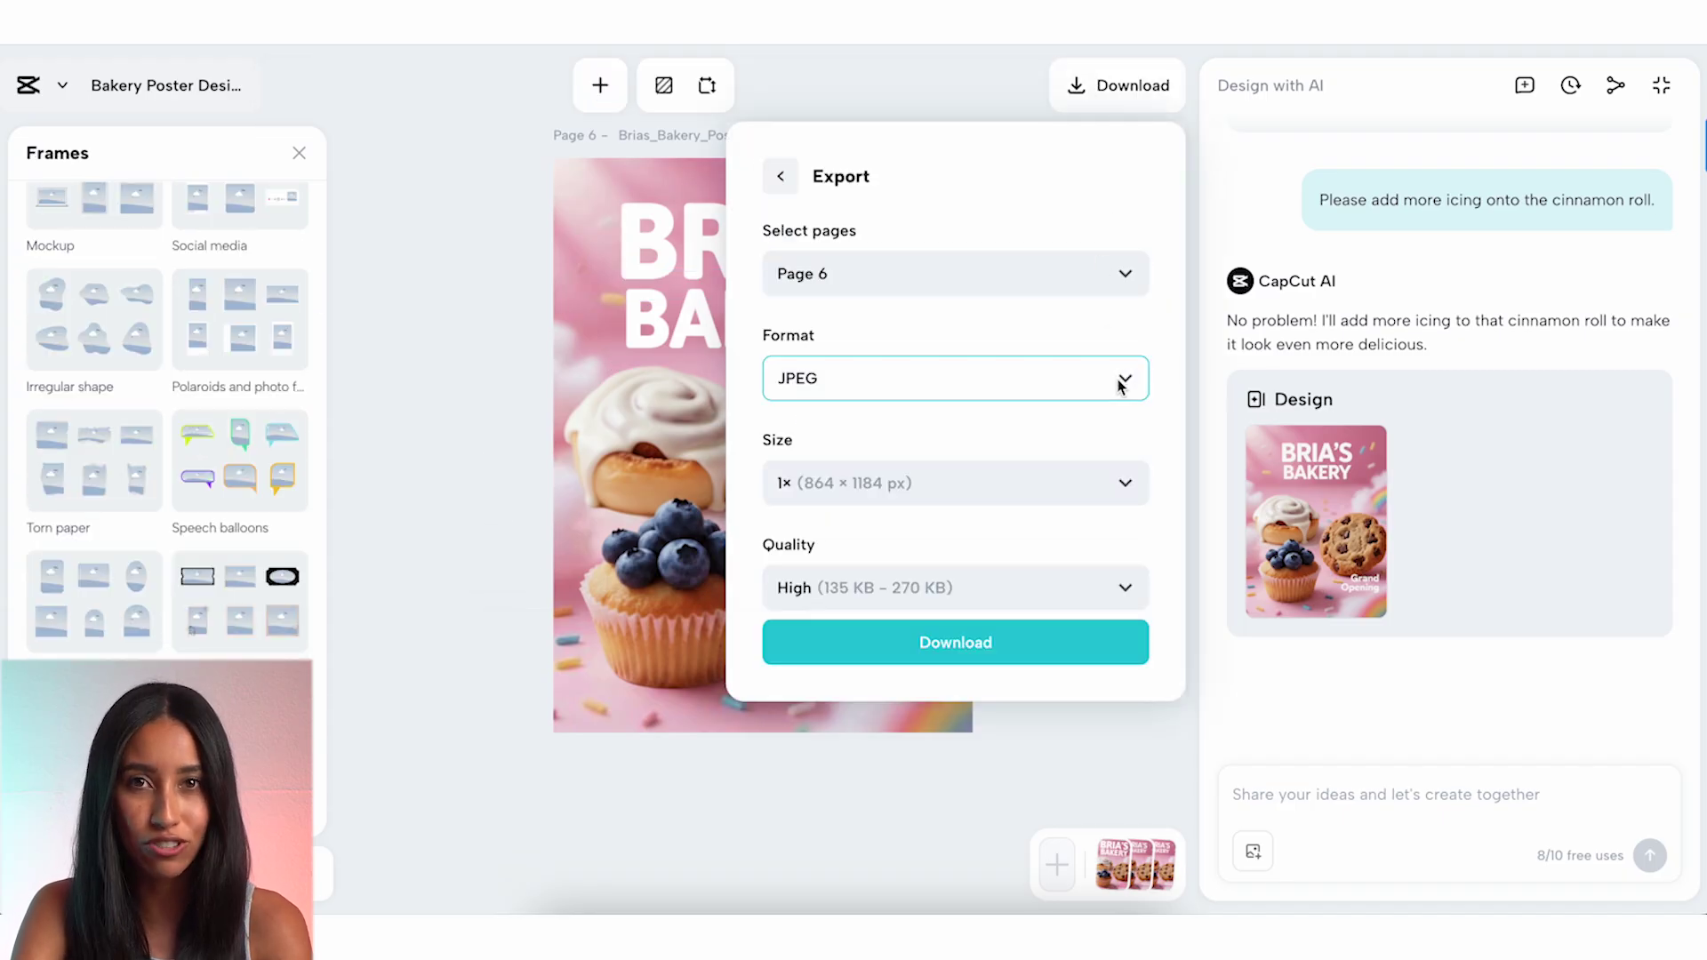
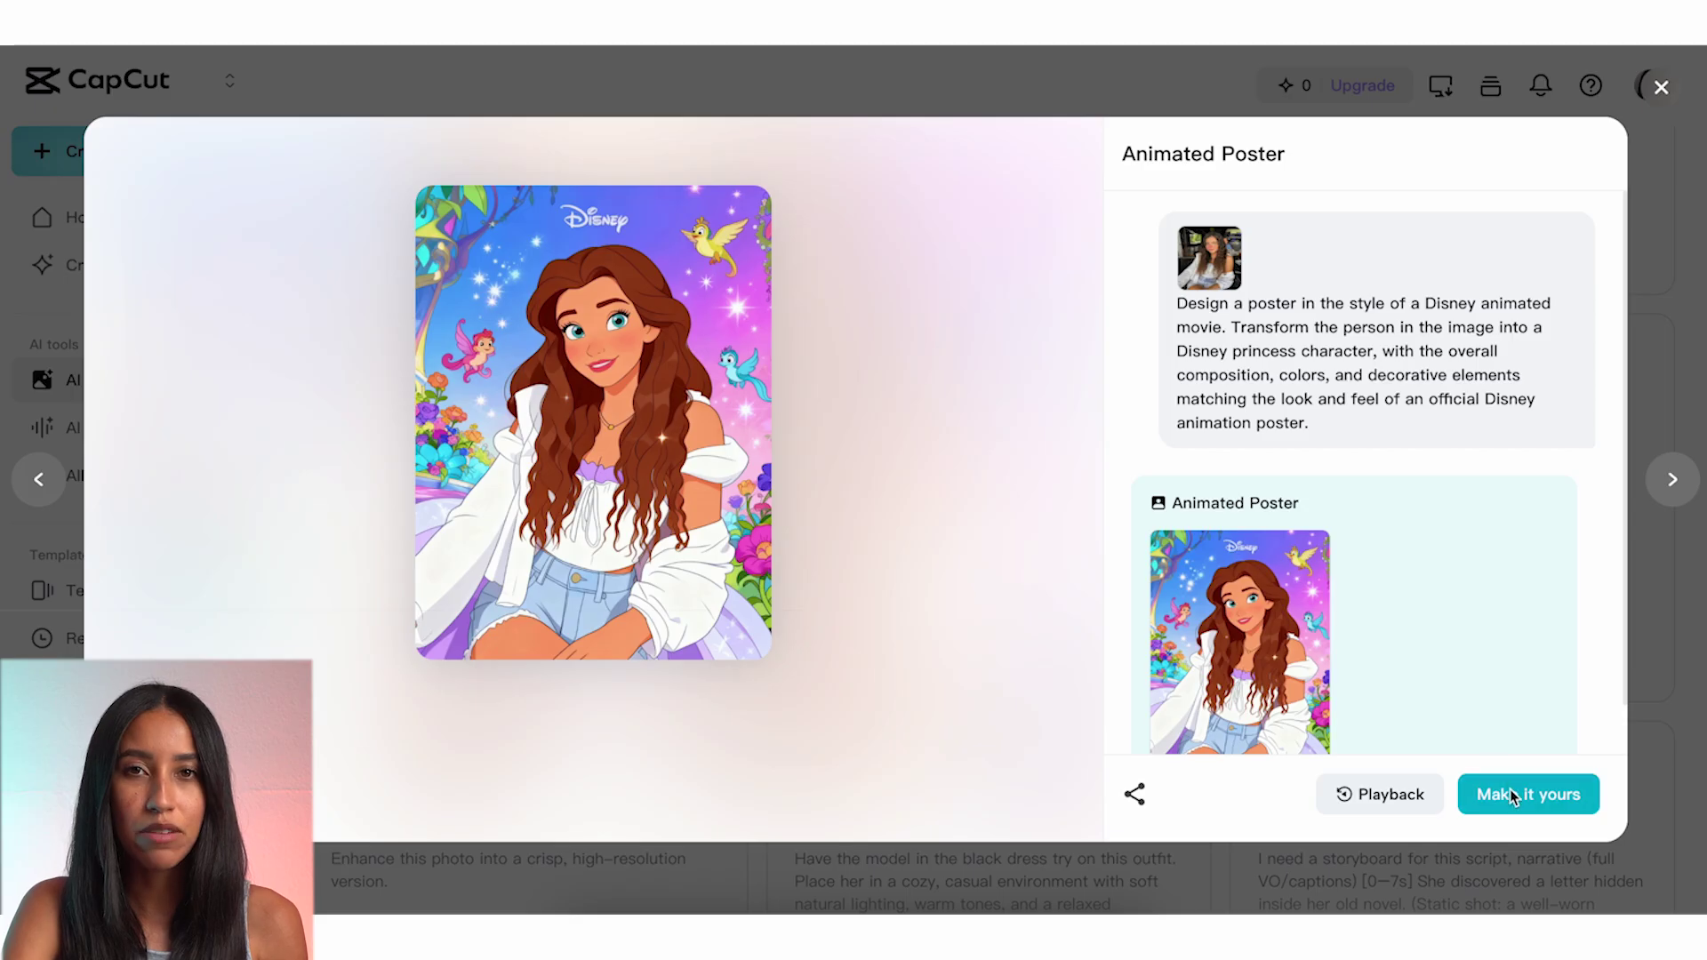
Reuse the Animated Poster example as a new design, removing the reference image and the wording about transforming a person into a princess from its prompt
left_click(1303, 640)
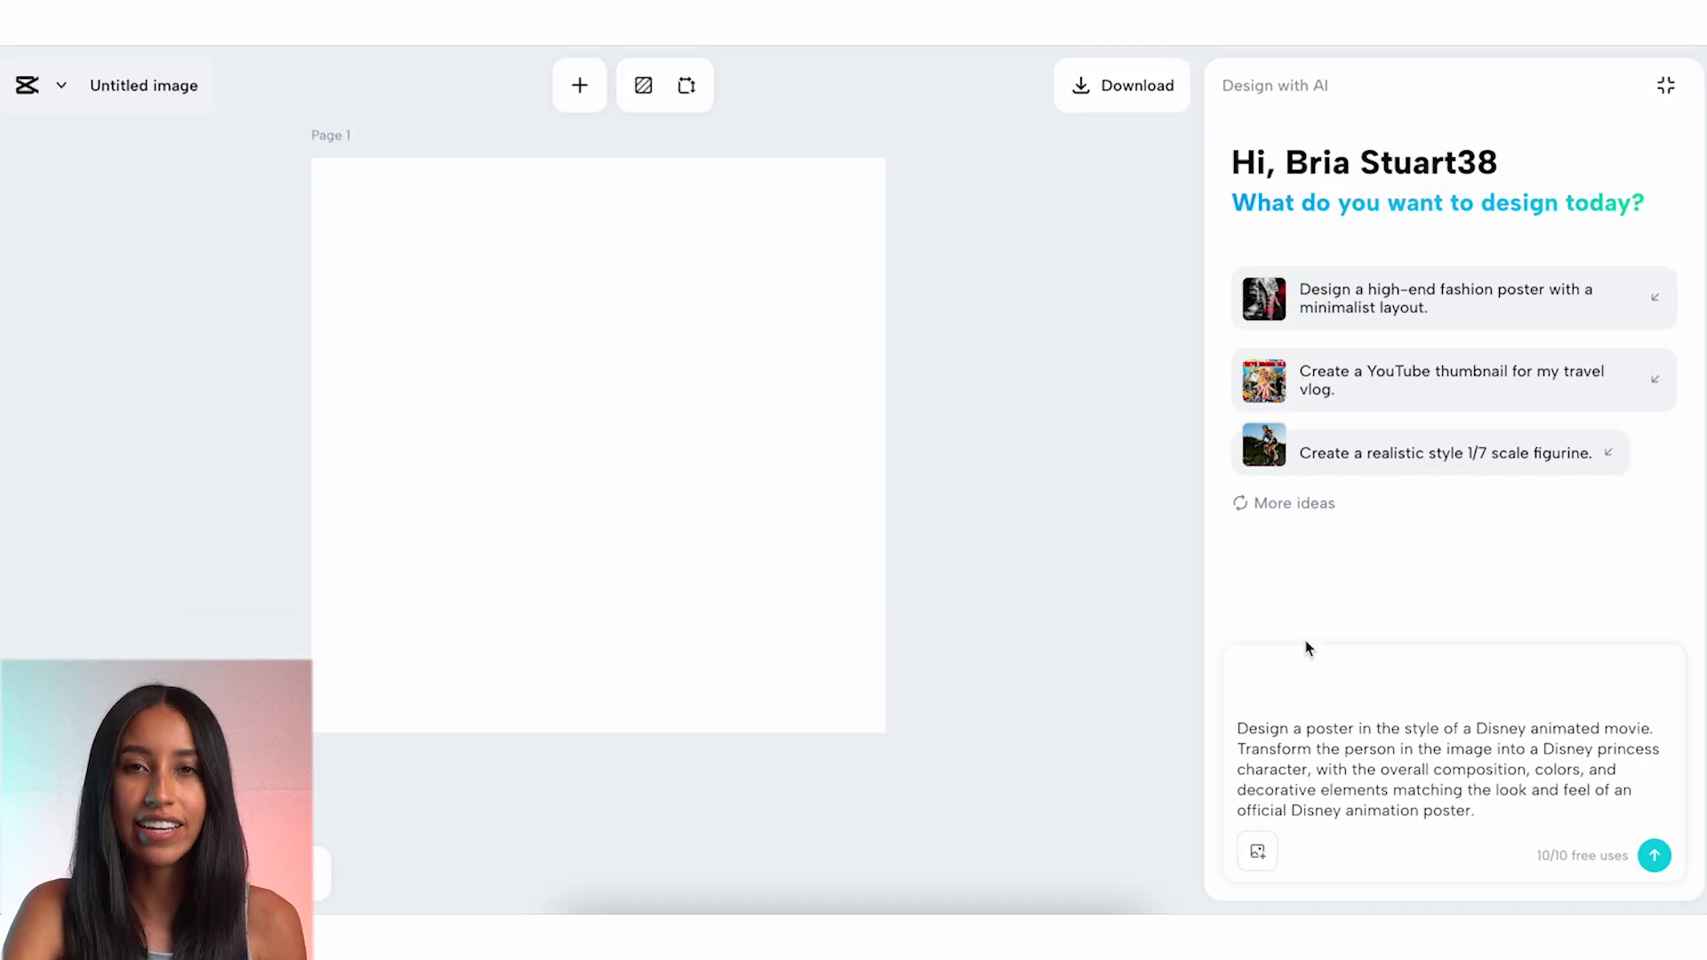
left_click_drag(1321, 776, 1235, 753)
key("BackSpace")
key("BackSpace")
key("BackSpace")
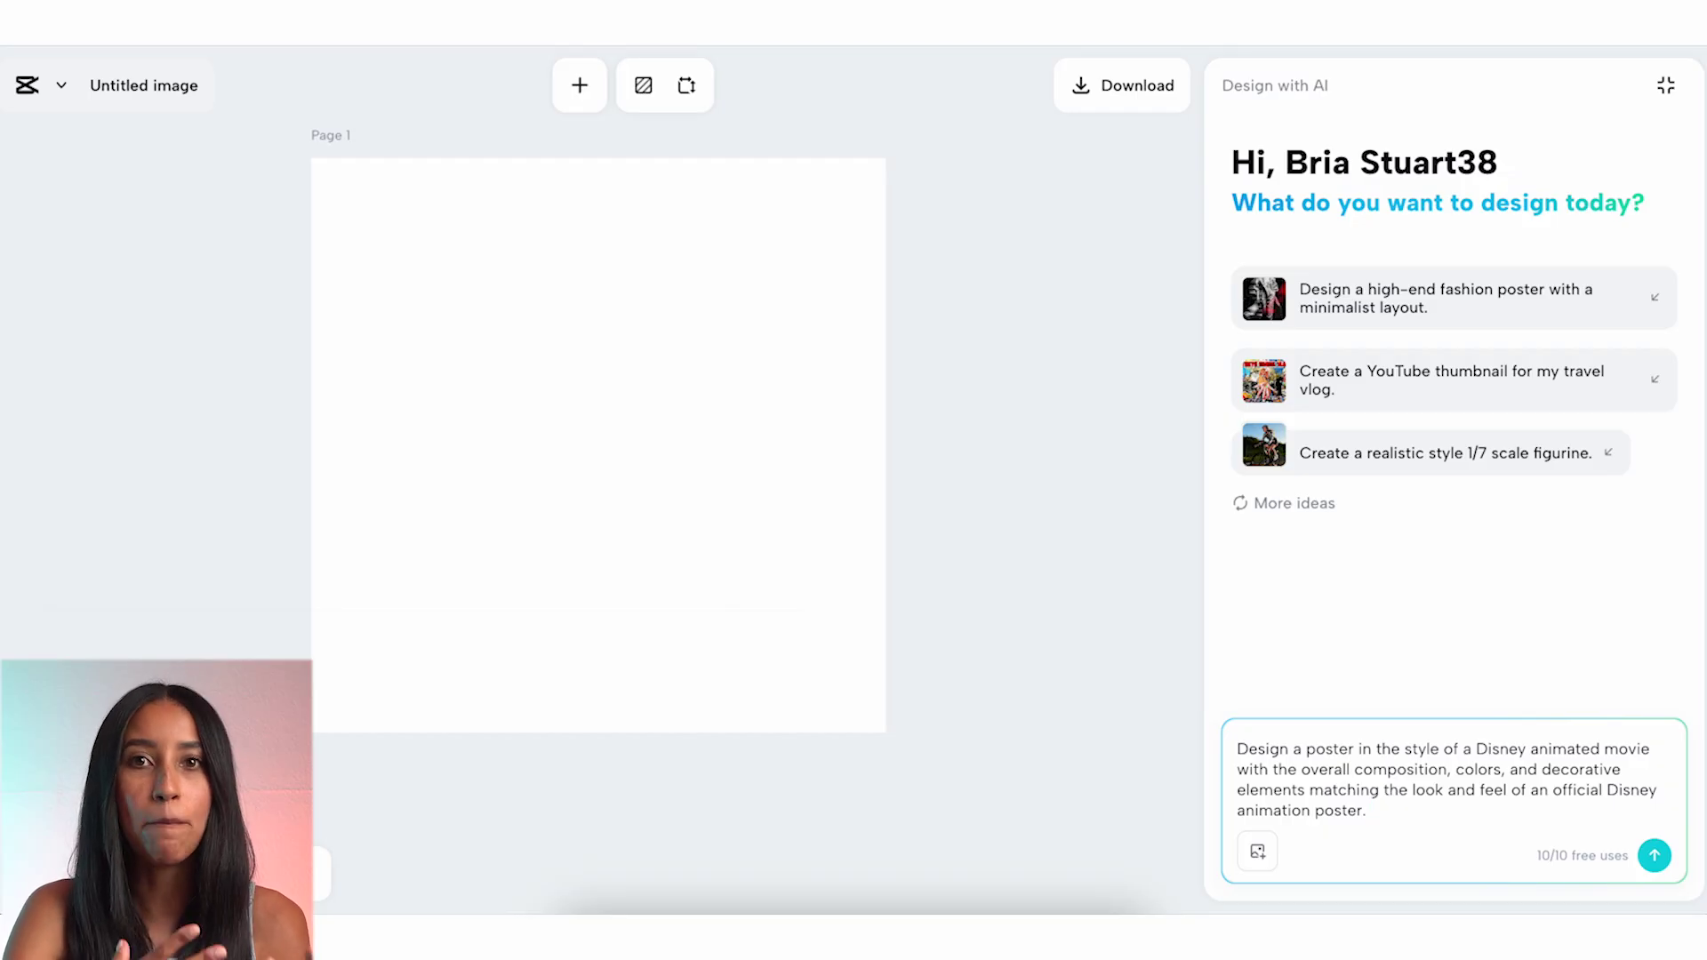
Extend the prompt with "Add images of a cinnamon roll with white icing drizzled on top, a chocolate chip cookie, and a blueberry muffin in the foreground."
type("Add images of")
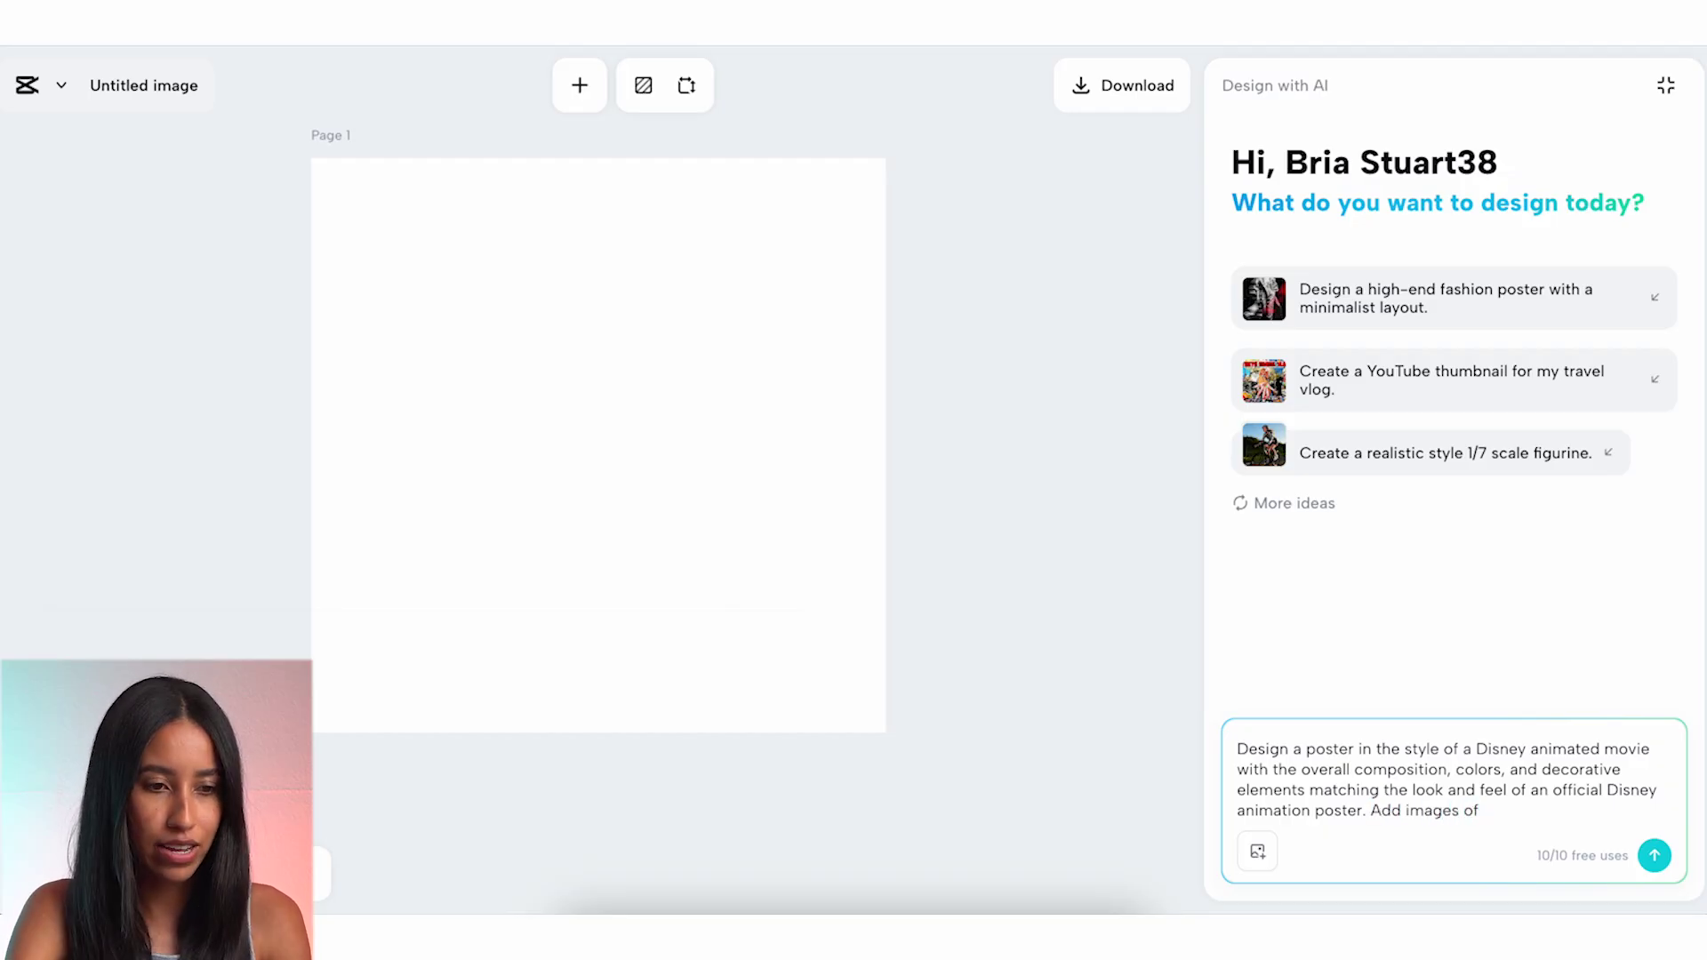
type(" a cinnamon roll with white icing")
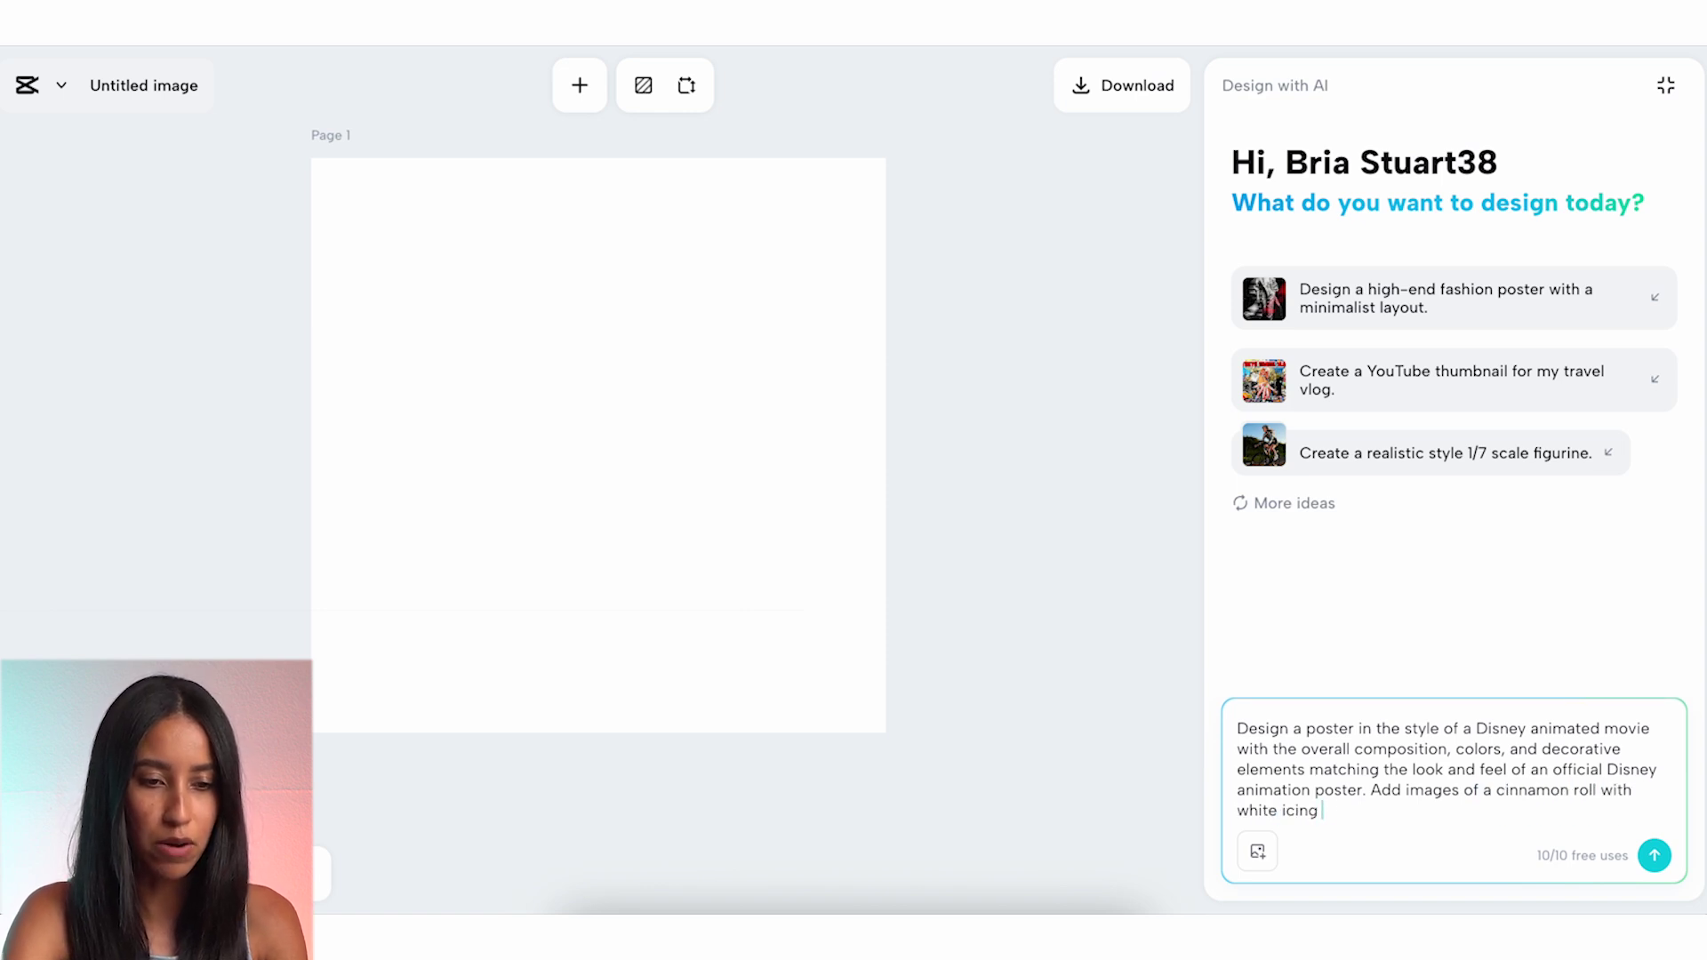
type(" drizzled on top, a chocolate chip cookie, and a blueberry")
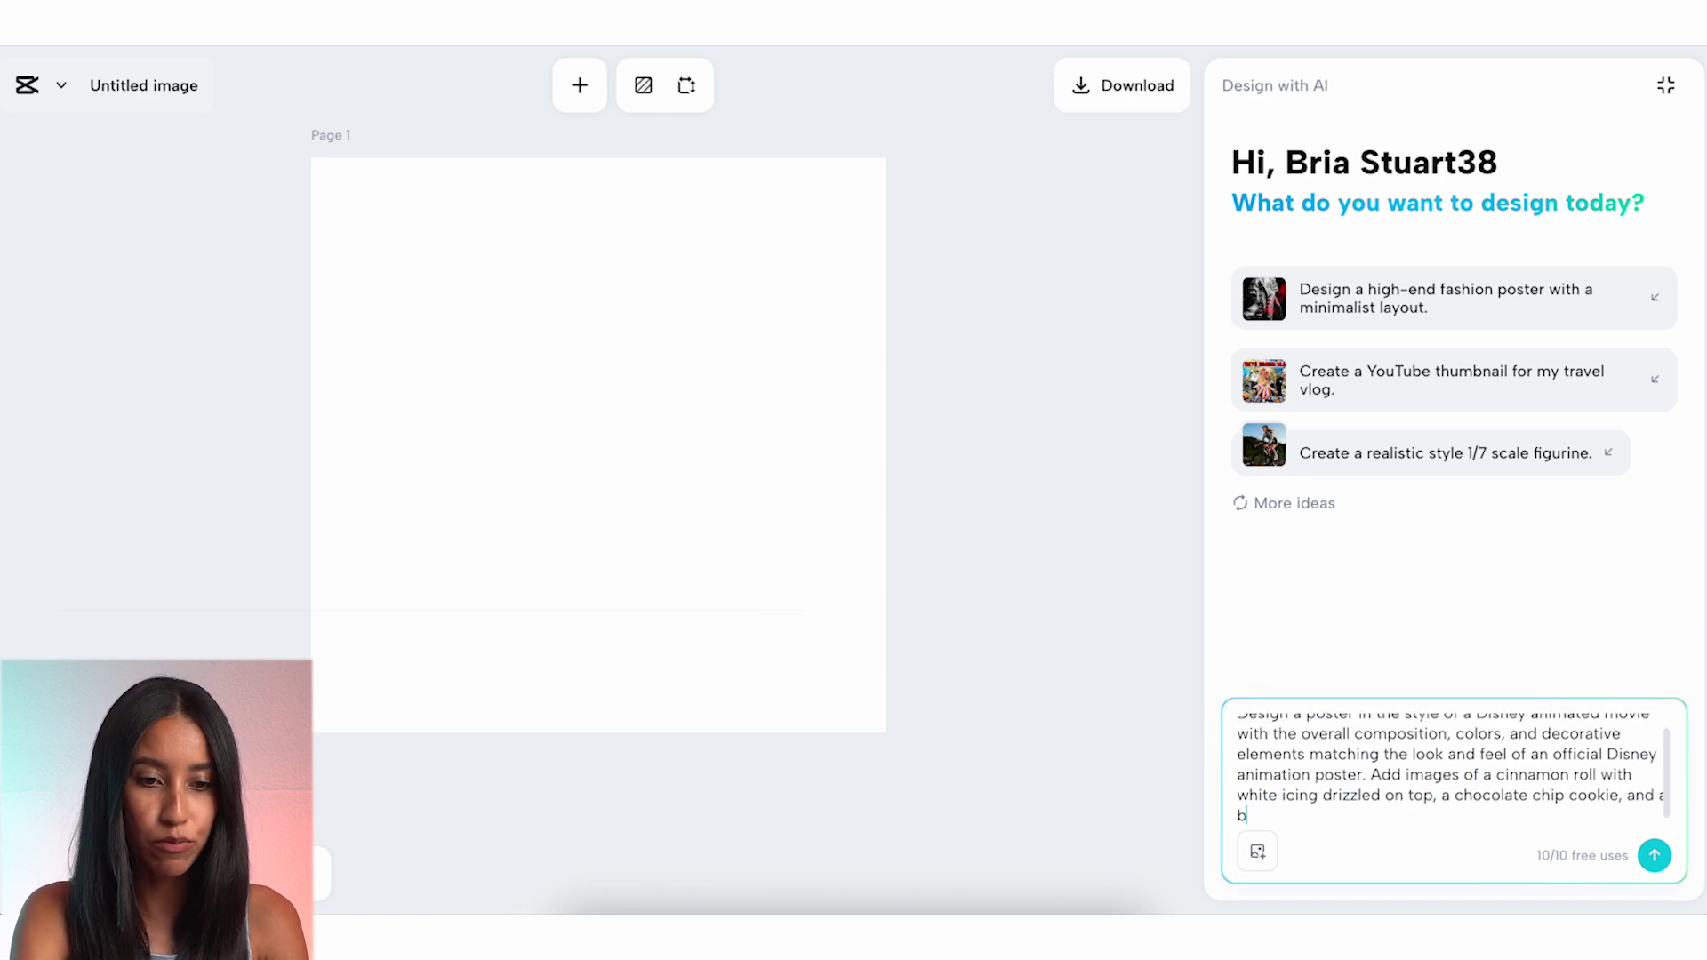
type(" muffin in the foreground.")
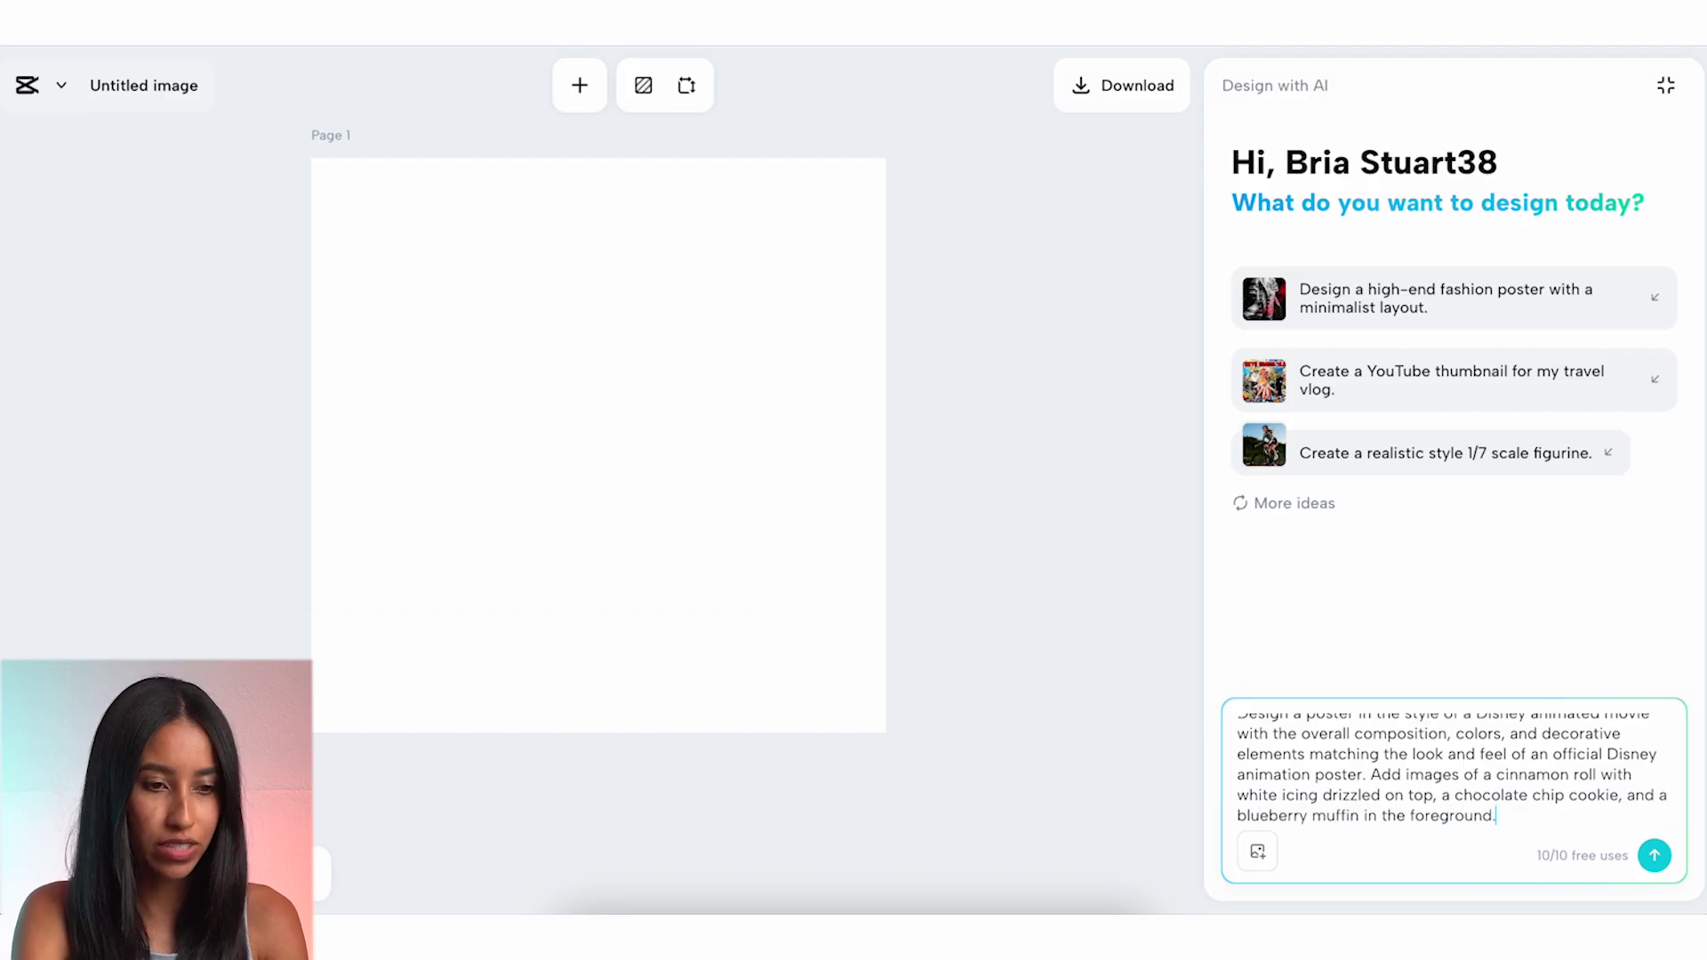
Add stars, fairy-like creatures, flowers, vines, a blue and purple gradient background, large white "Bria's Bakery" headline and pink "Grand Opening" subtext to the prompt
type(" Decorative details: stars, fairy-like ")
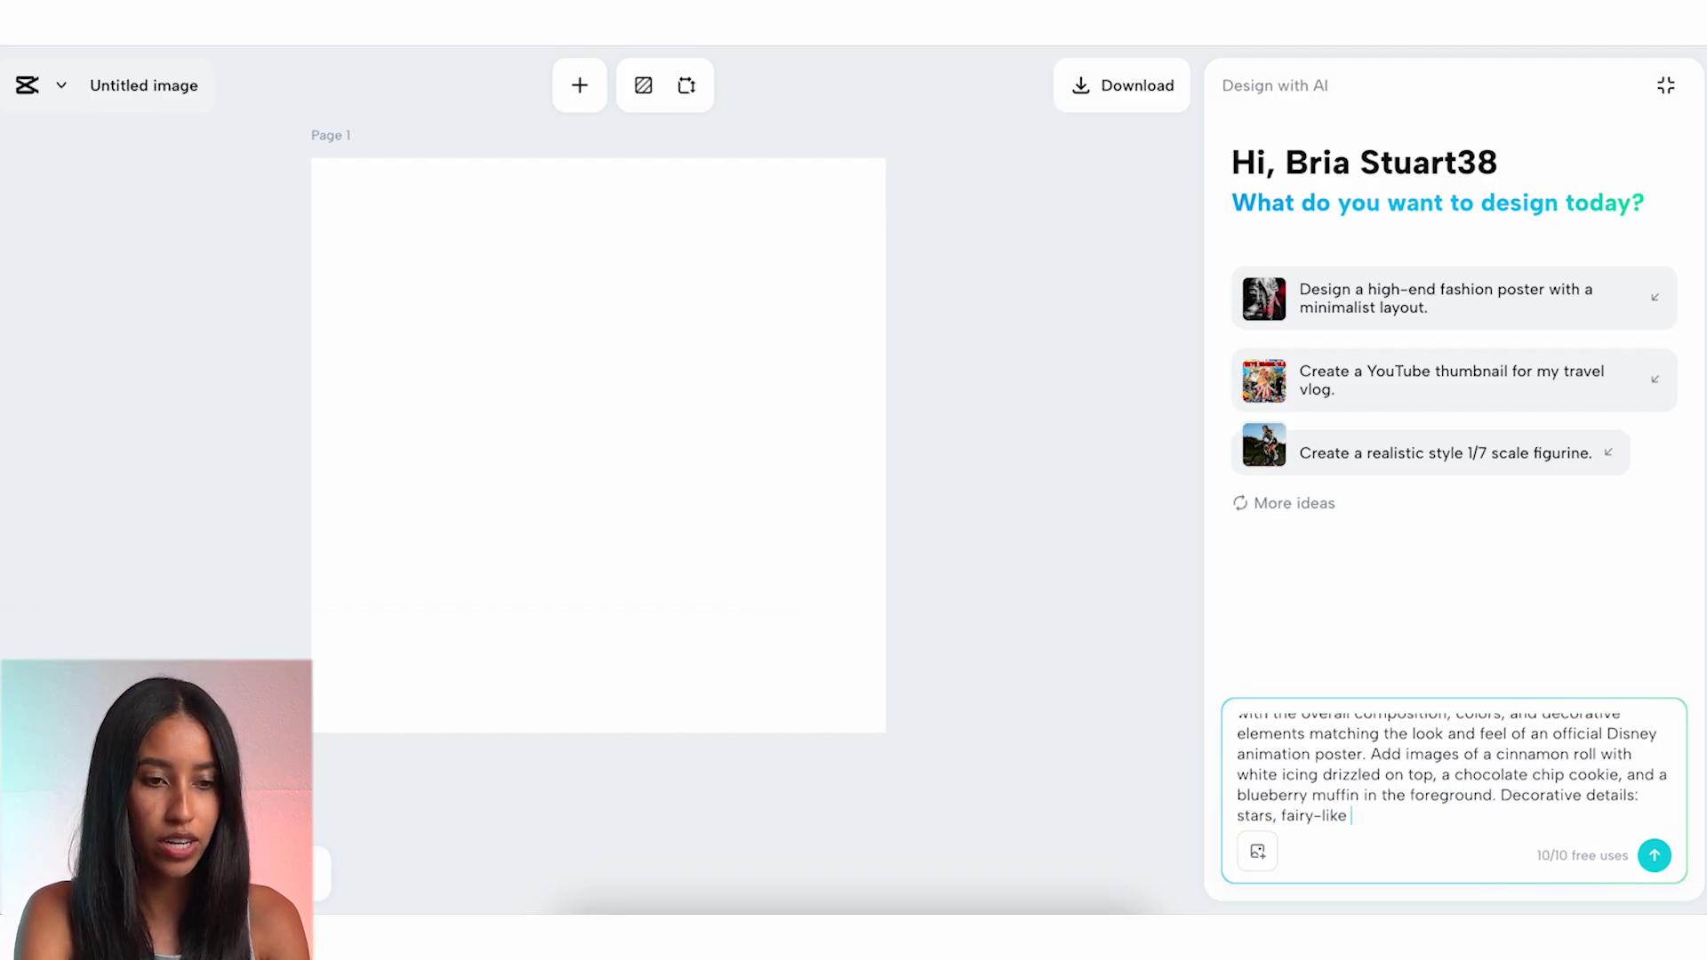
type("creatures, flowers, and vines with a gradient blue and purple ba")
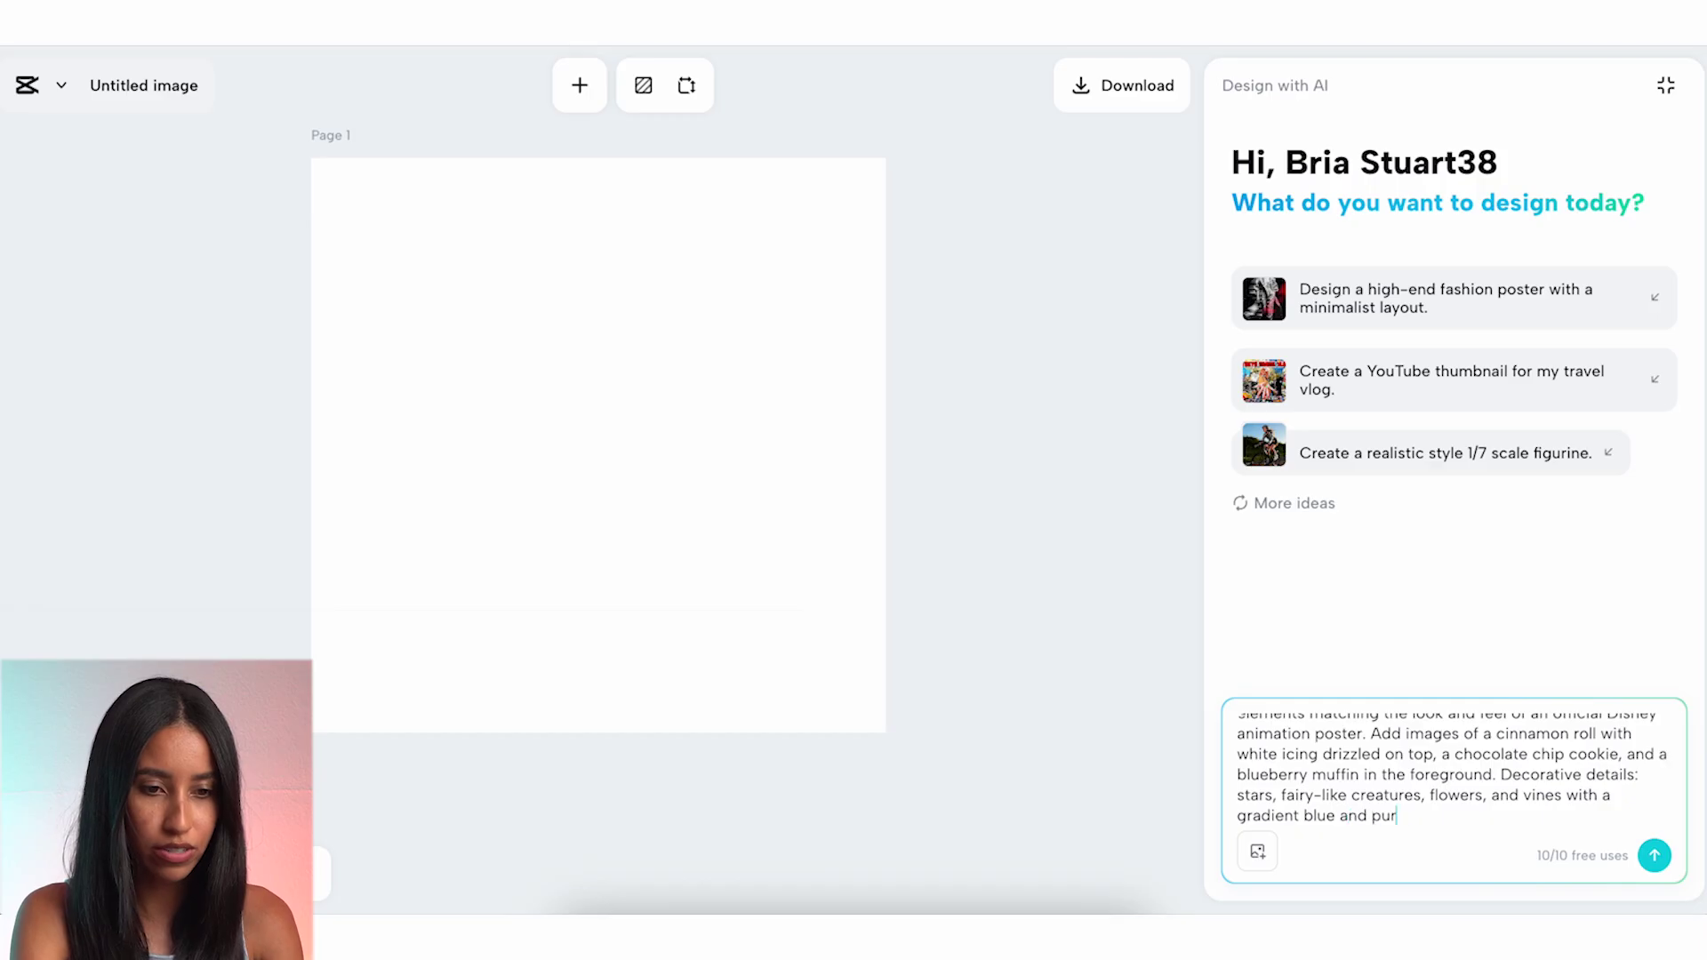
type("ckground color. Large headline text in white at the top that says \"Bria's Bakery\" with pink subtext that says \"Grand Opening!\" All text is aligned in th")
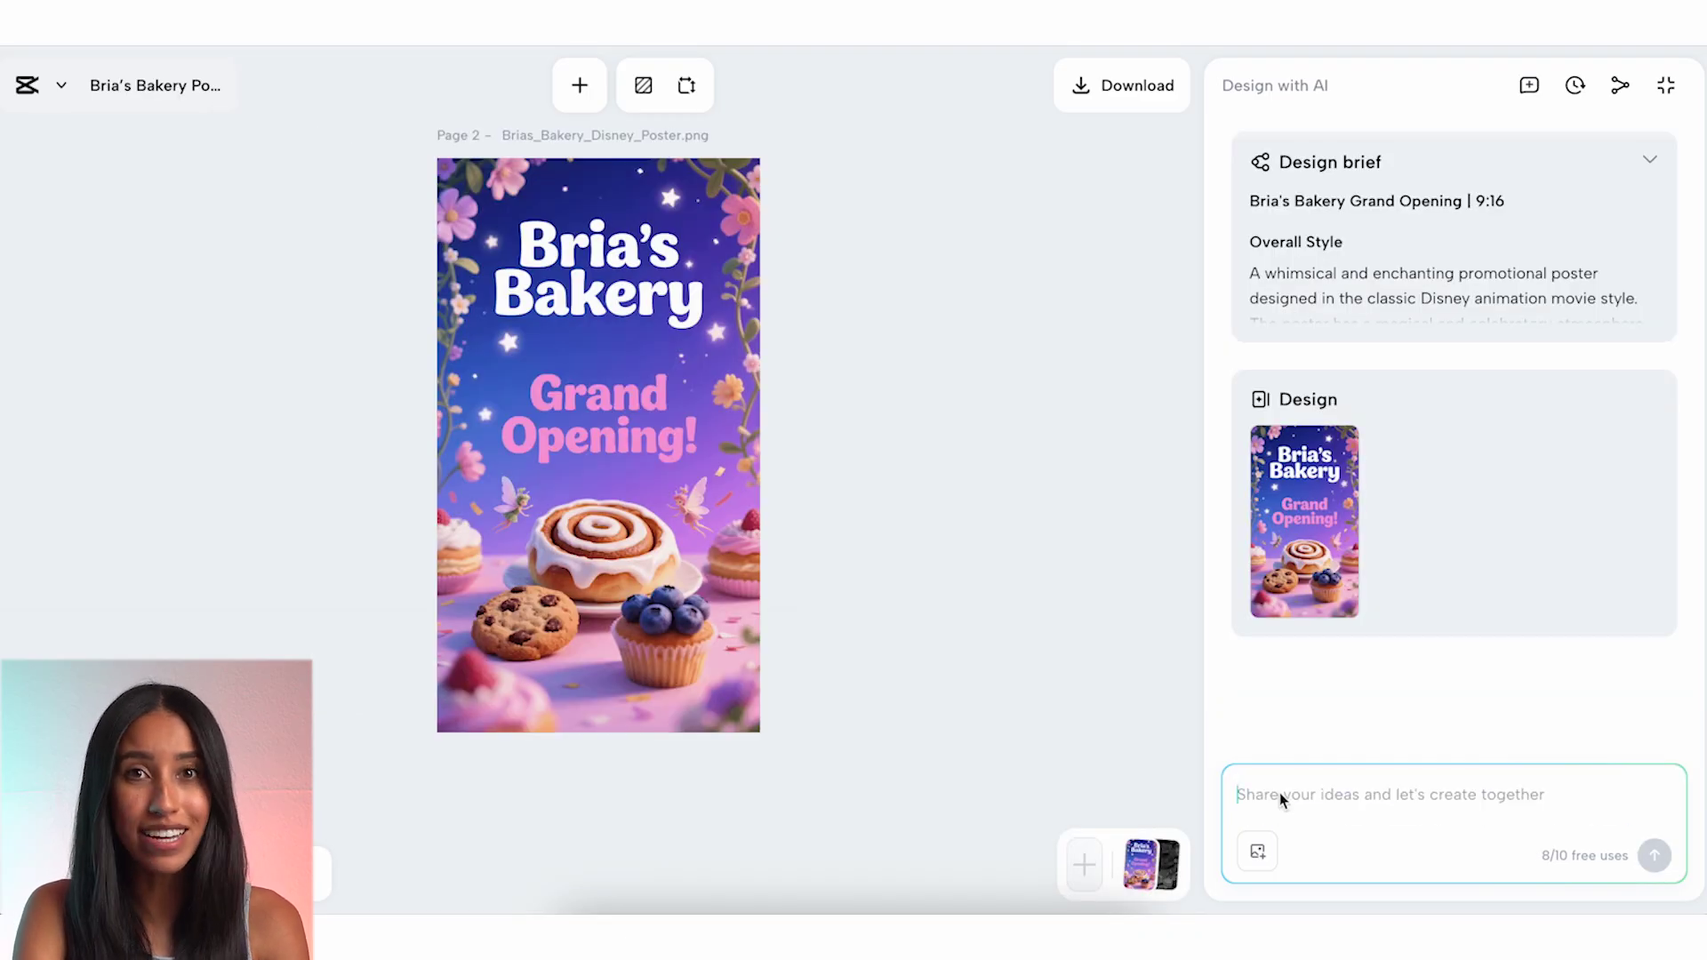
Ask the AI to make "Grand Opening" smaller, less bold and closer to "Bria's Bakery", and add a small centered rounded rectangle saying "Visit Us Today!"
type("Please make the \"Grand Opening\" ")
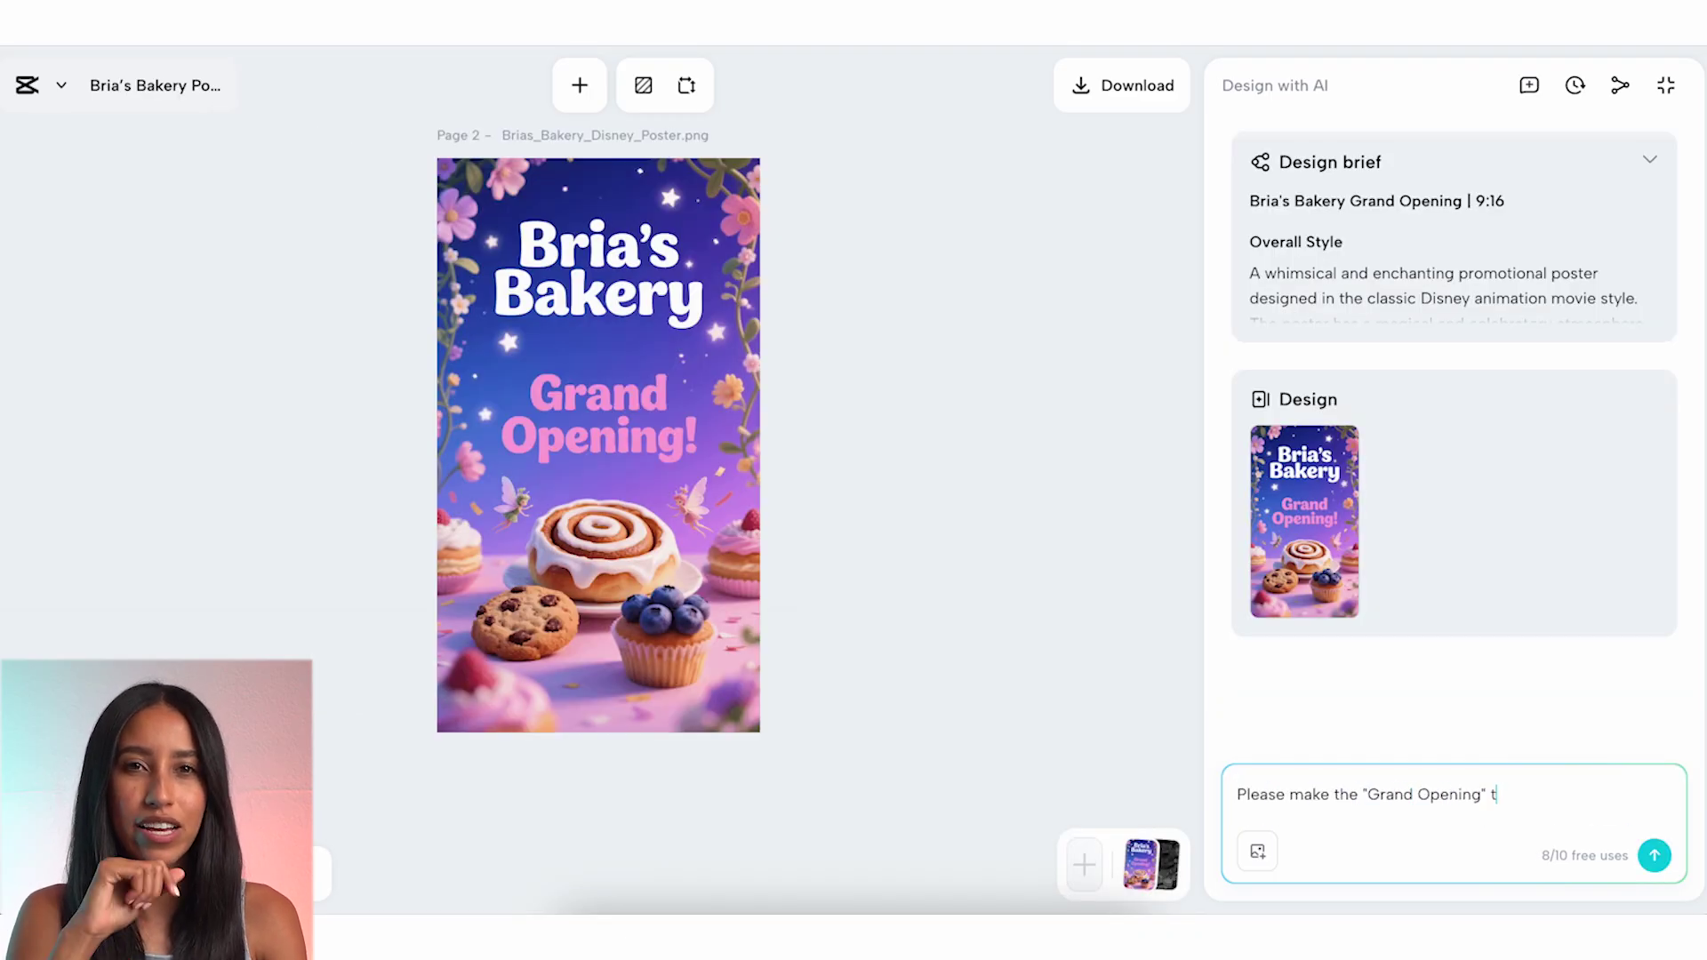
type("text smaller, less bold, and move it cl")
type("oser to to \"Bria's Bakery.\" Pl")
type("ease also add")
type(" a small, rounded rectangle shape to th")
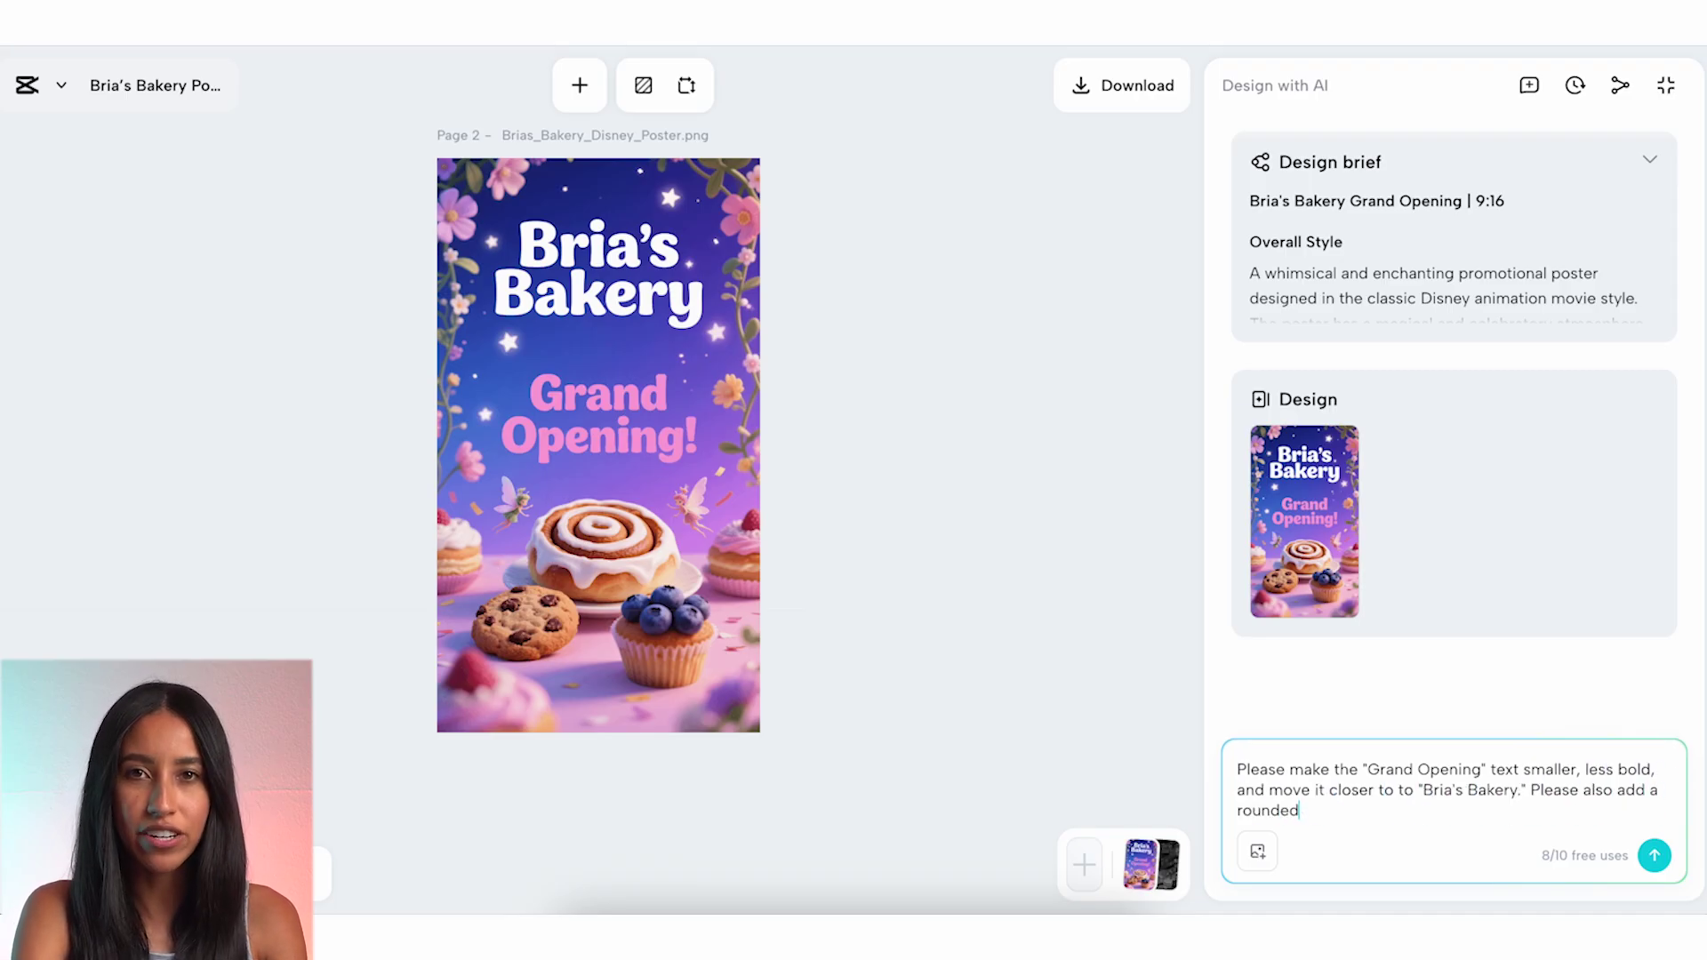
type("e center that")
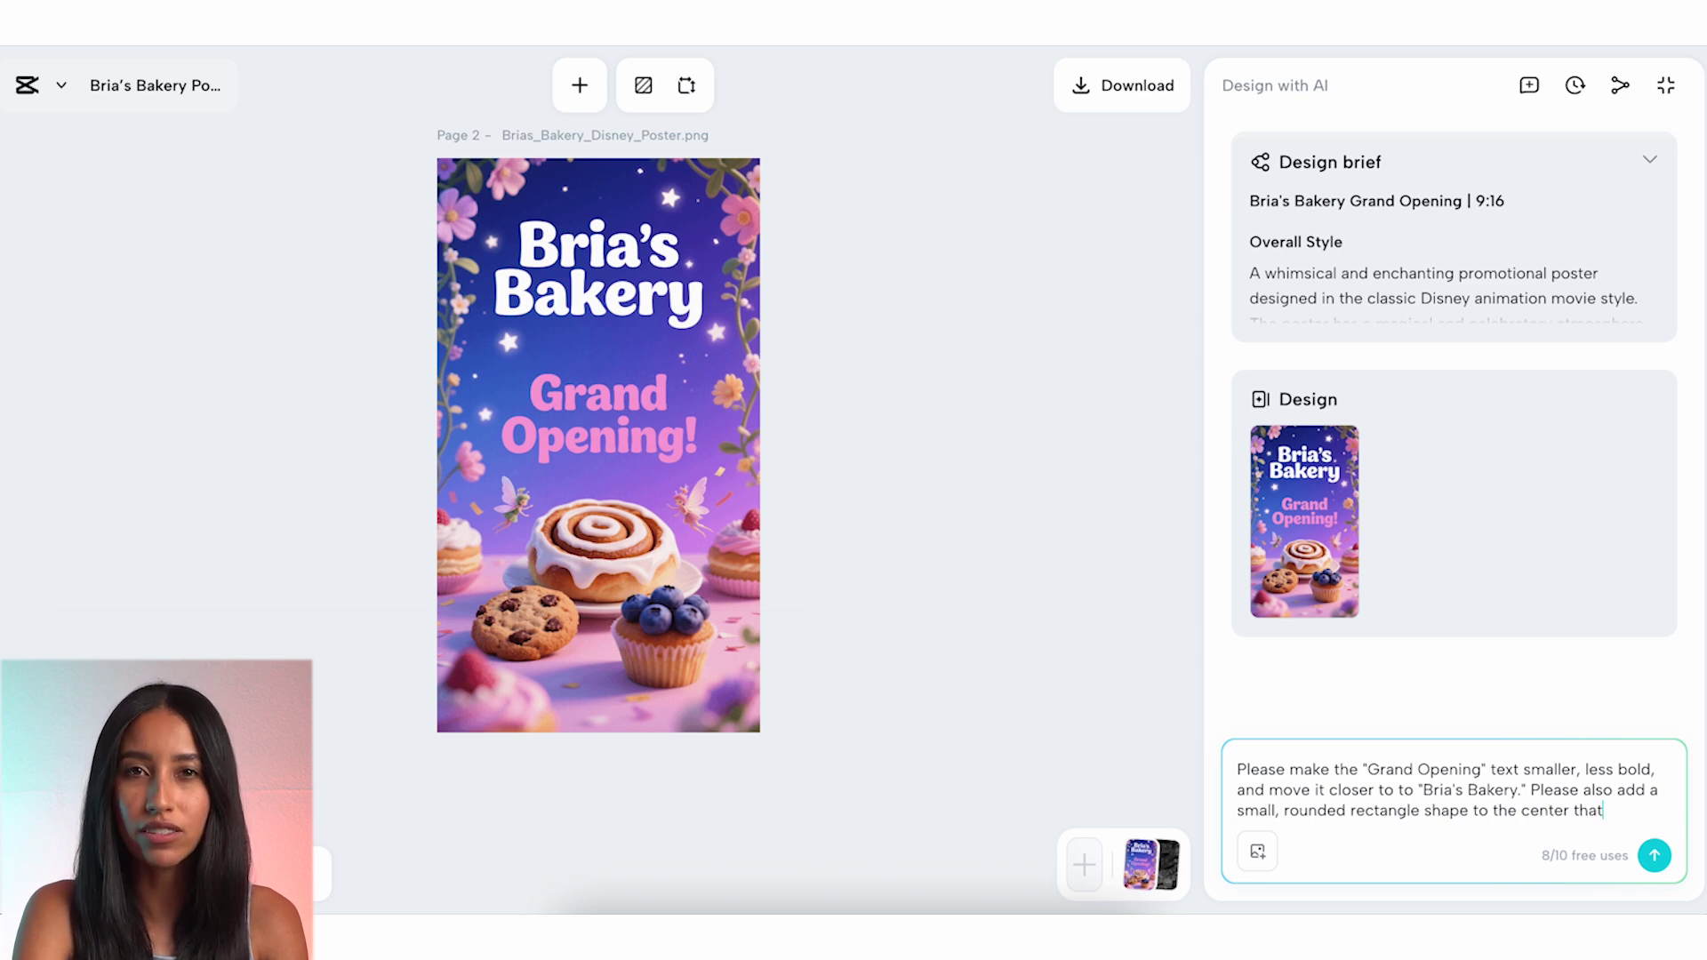
type(" says \"V")
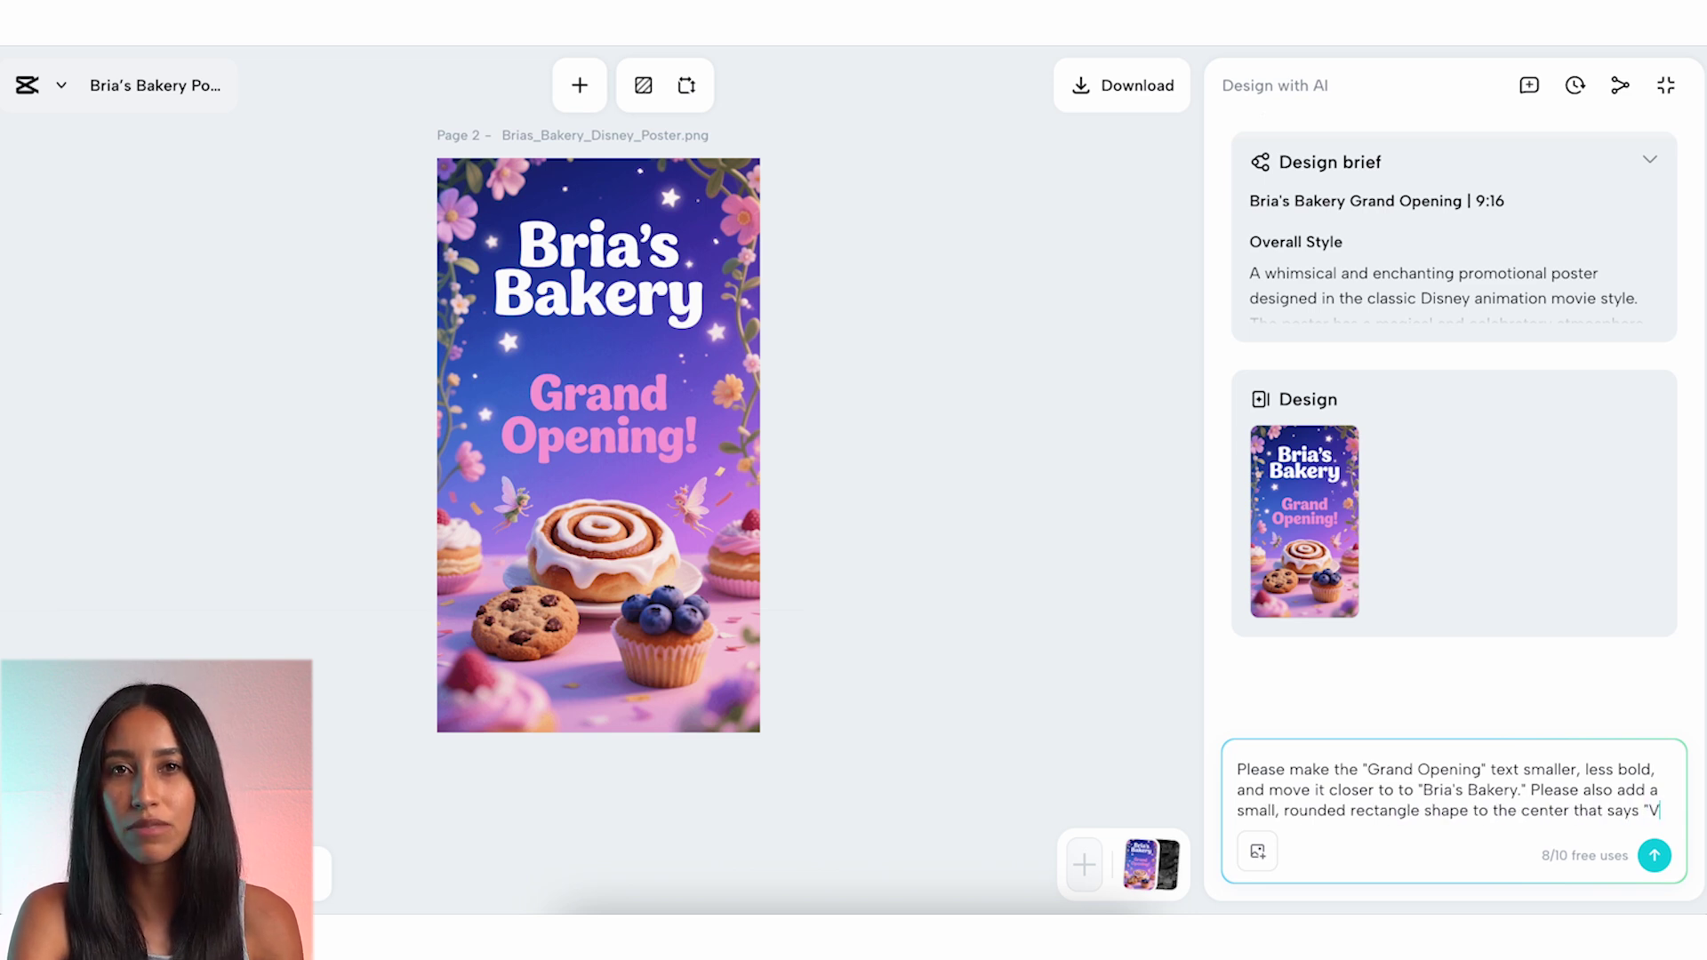
type("isit Us Today!\"")
left_click(1654, 855)
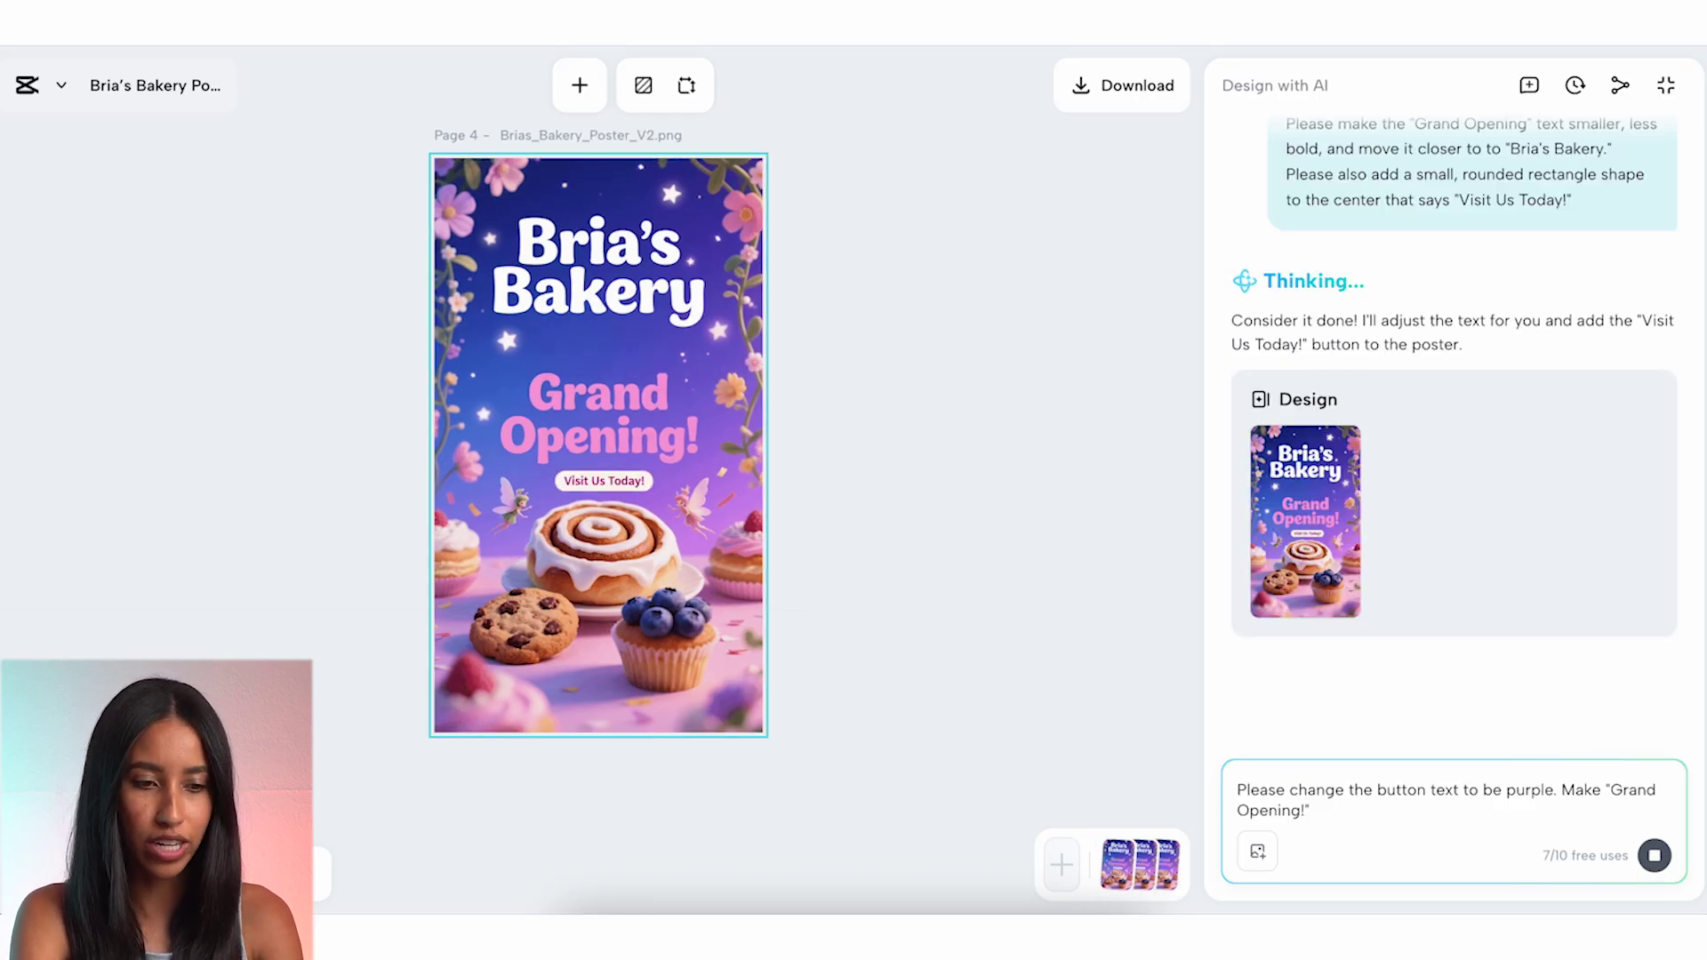
Ask the AI for purple button text and a smaller, less bold "Grand Opening!" on one line, closer to "Bria's Bakery"
type("smaller and less bold")
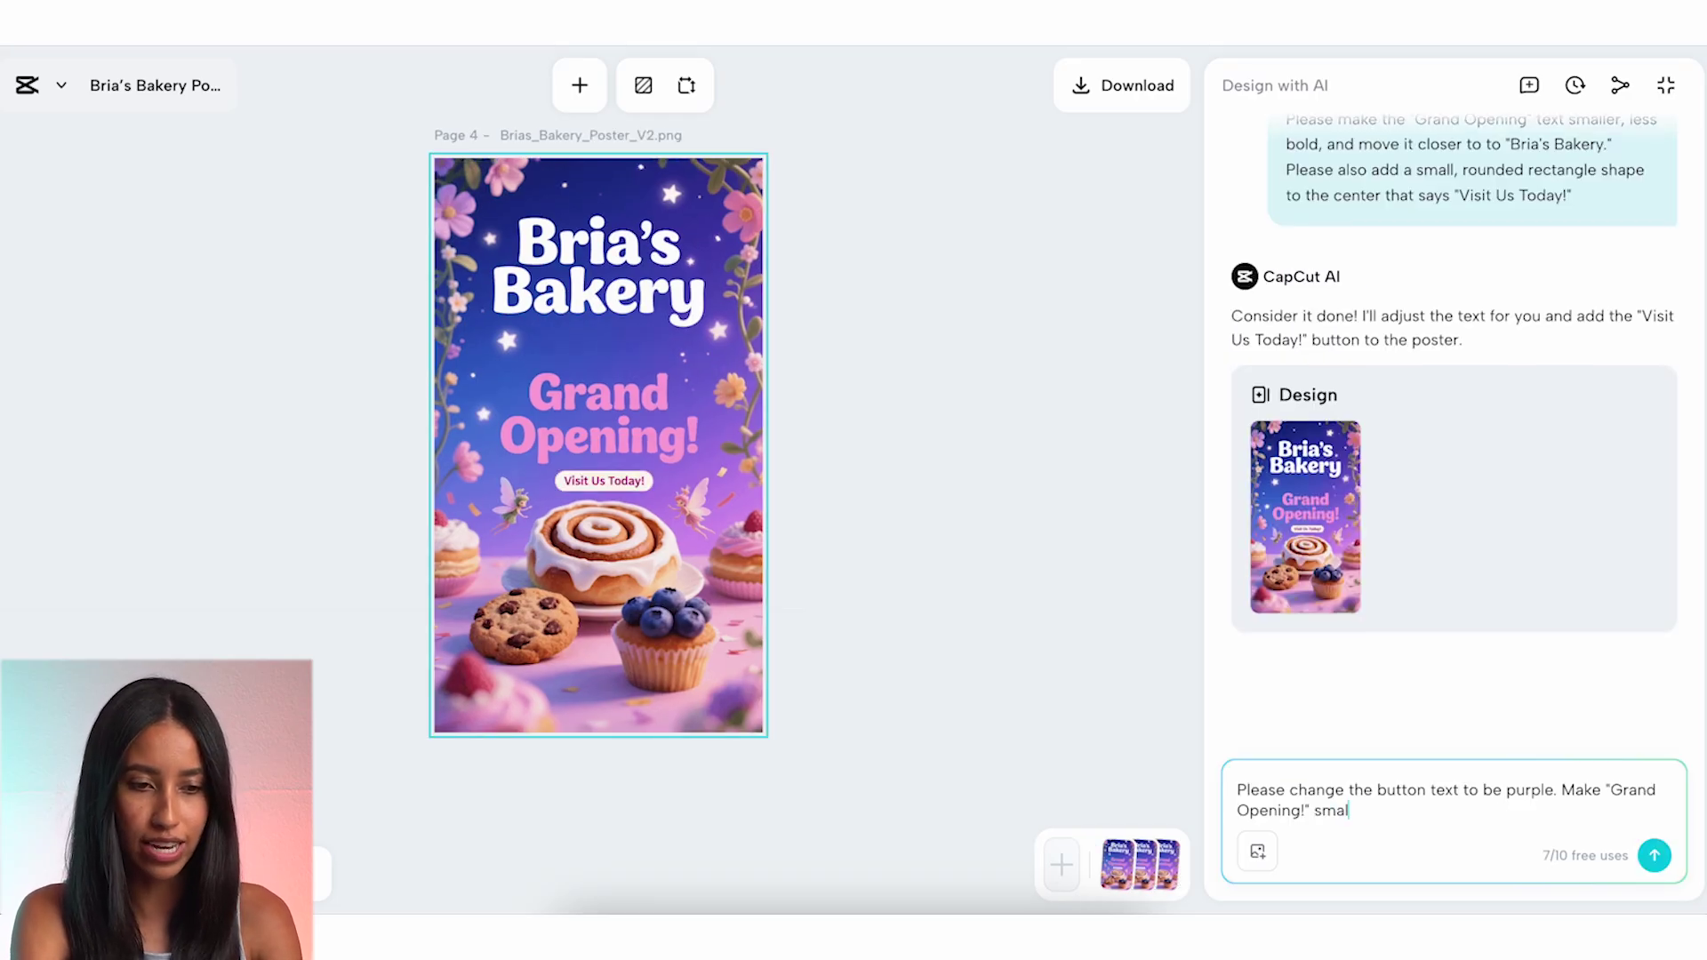
type(" as well")
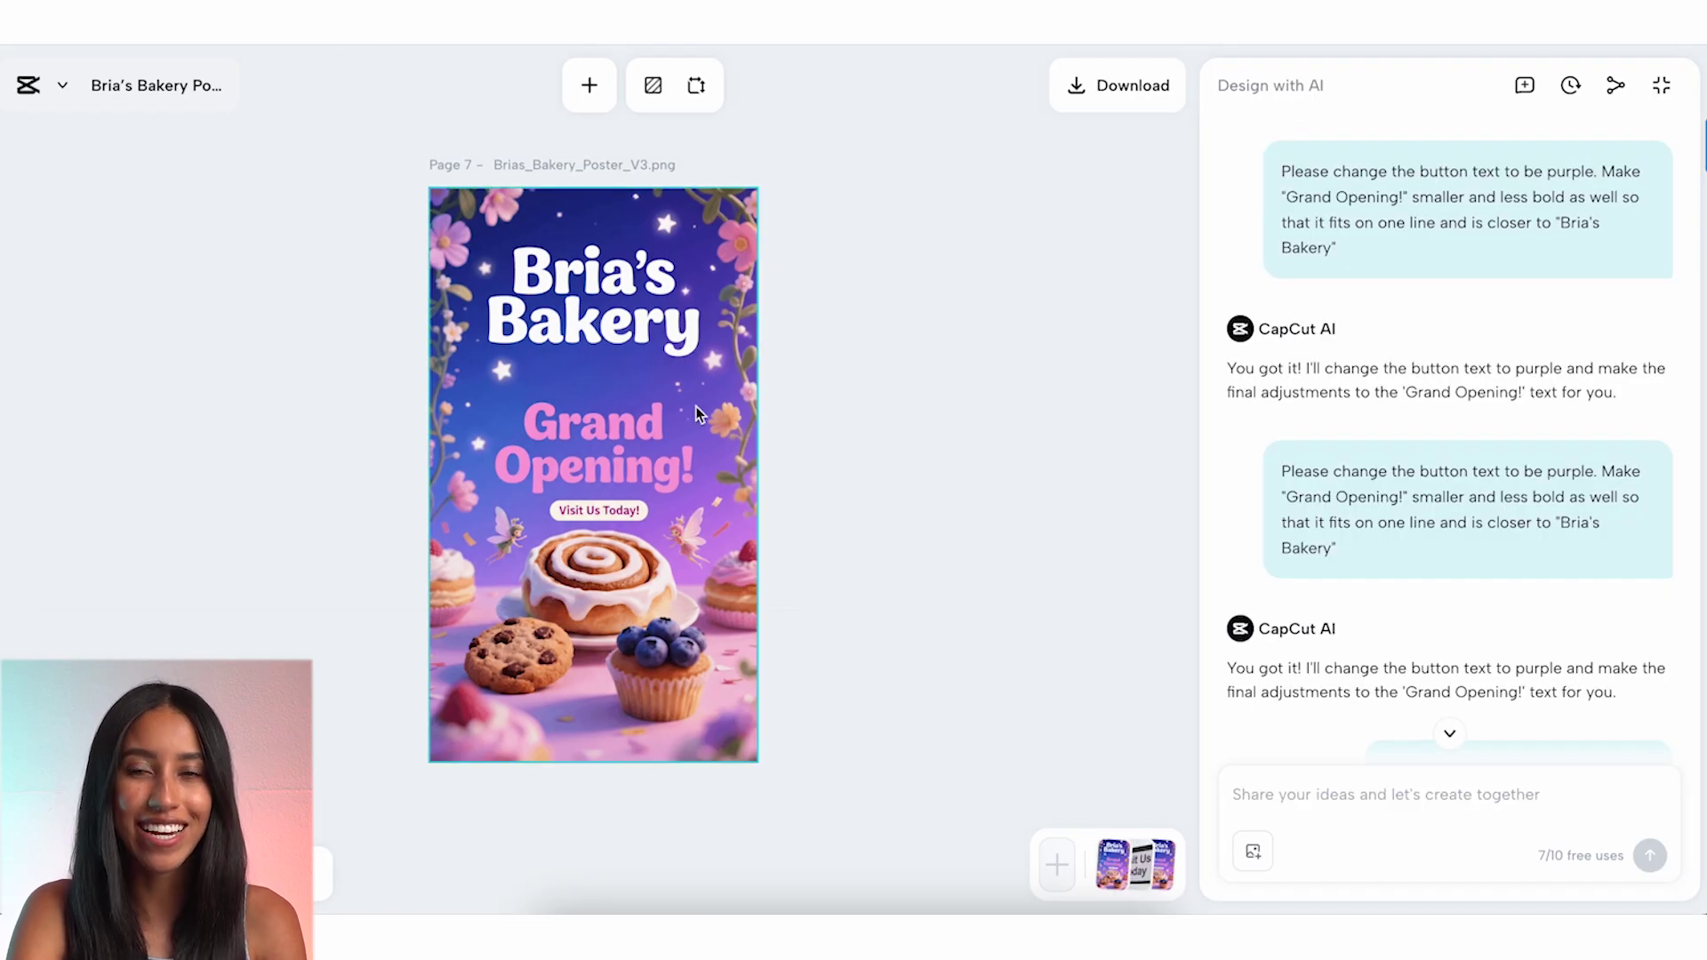
Try to inpaint the star below the start of "Bakery" with the prompt "Change the star to a small fairy-like creature"
left_click(698, 413)
left_click(777, 98)
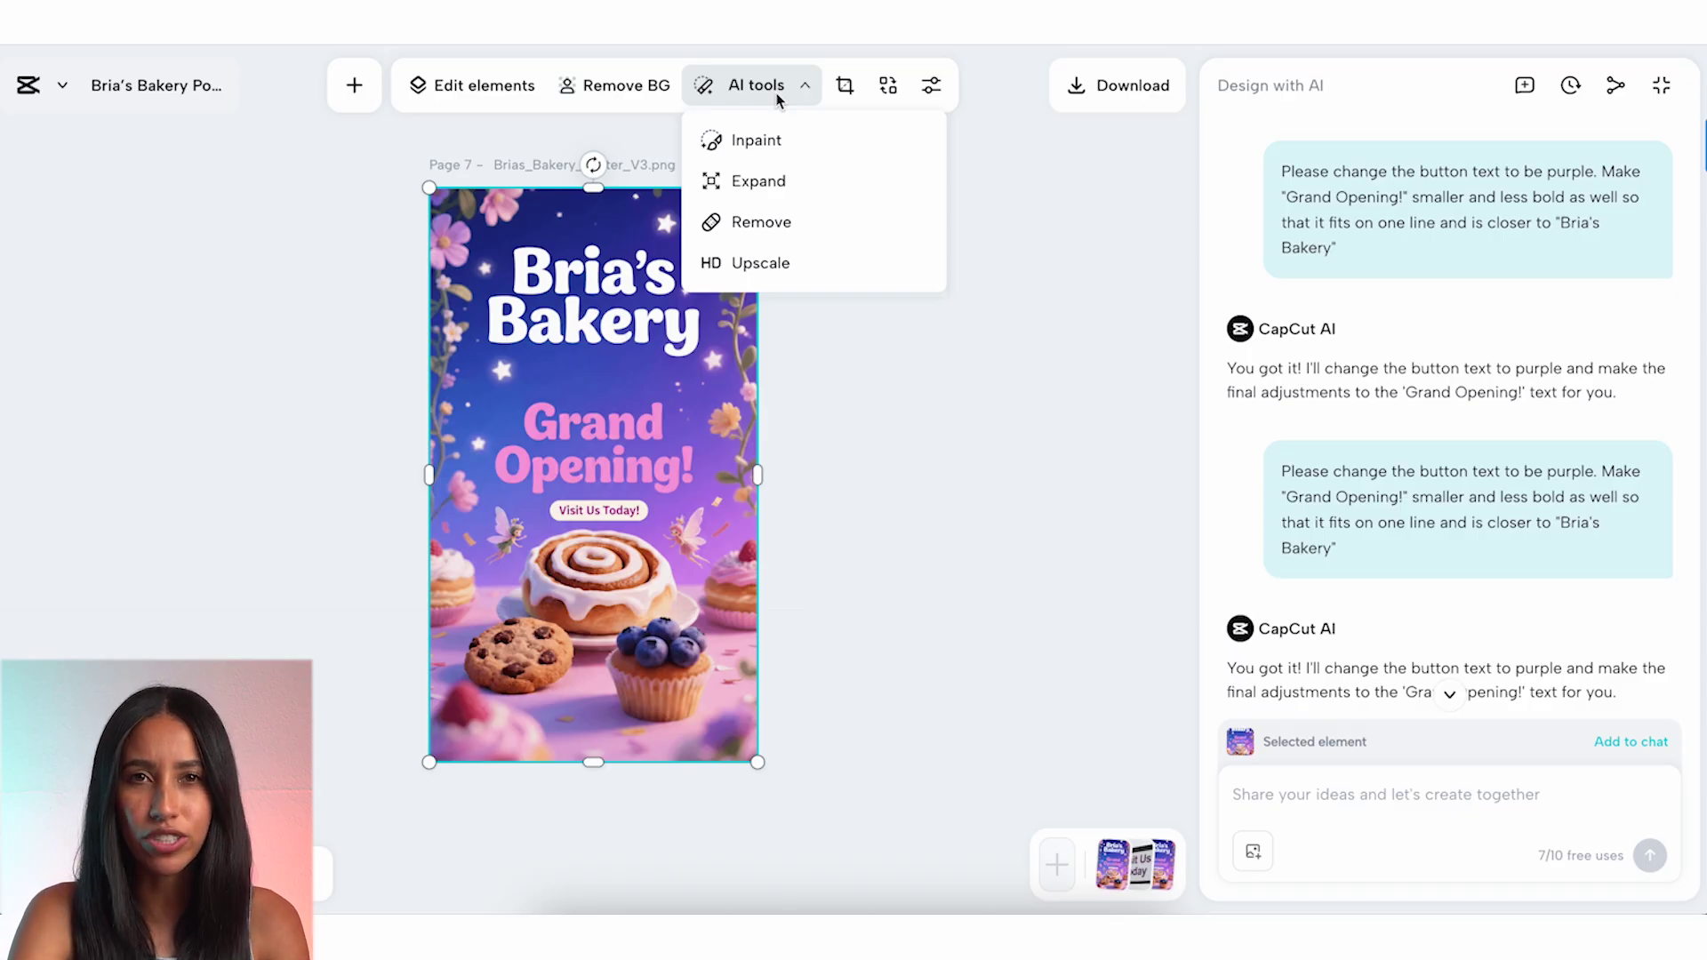
left_click(763, 140)
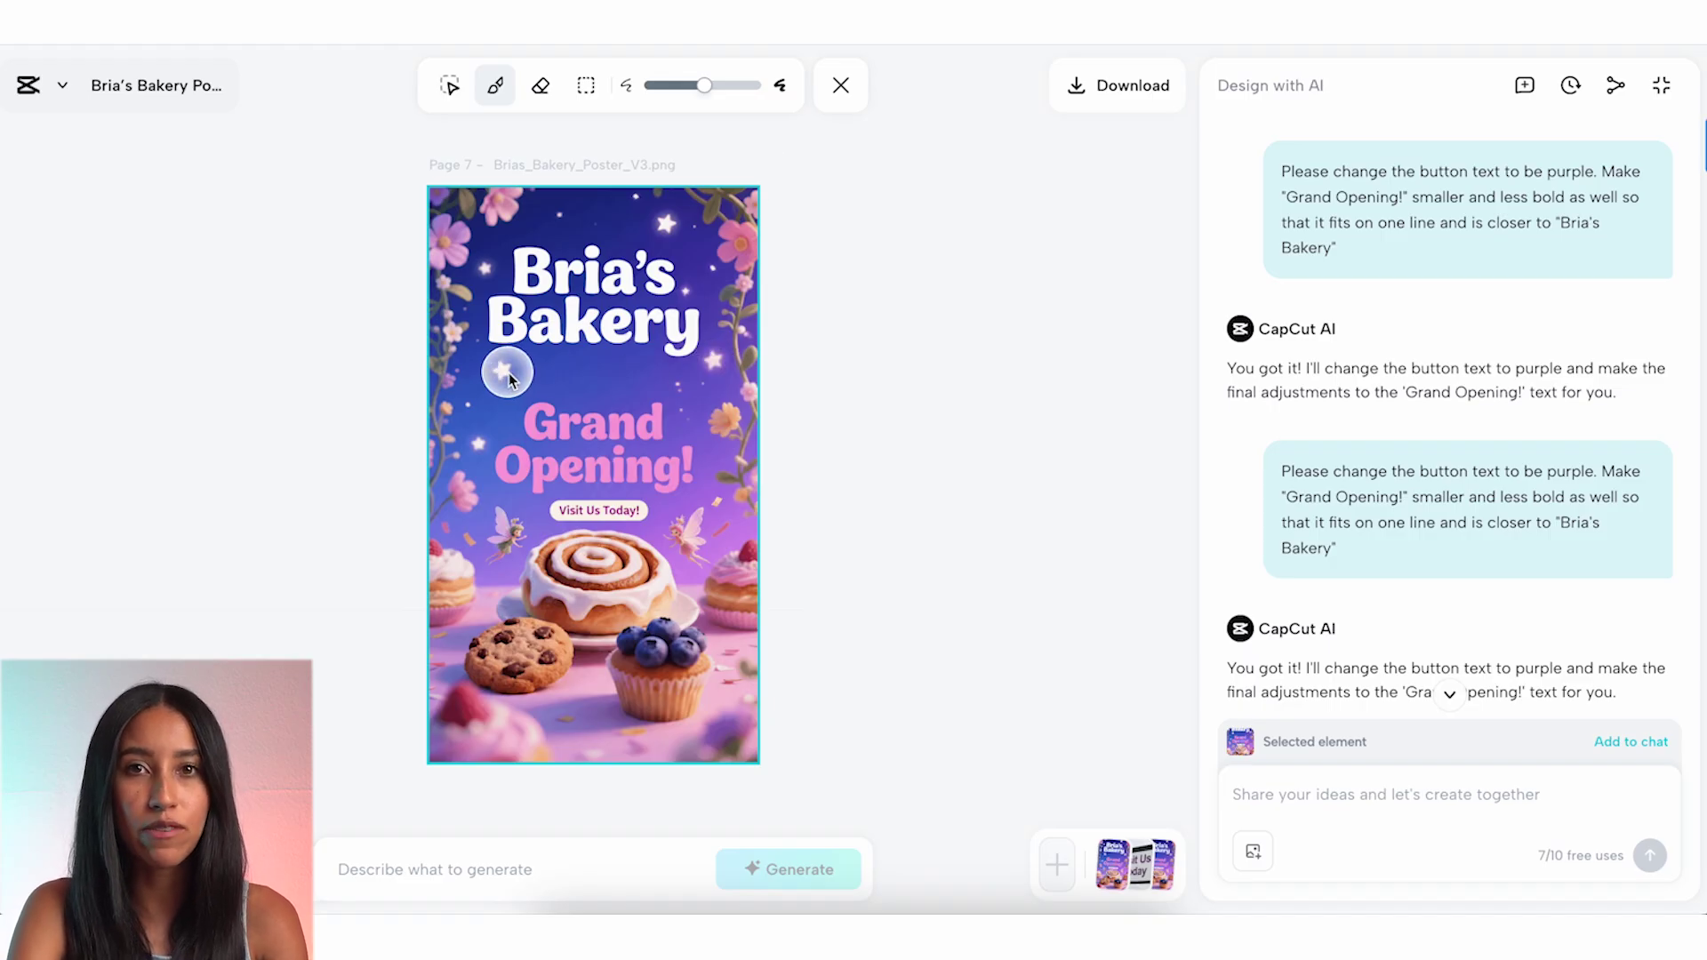
left_click(507, 372)
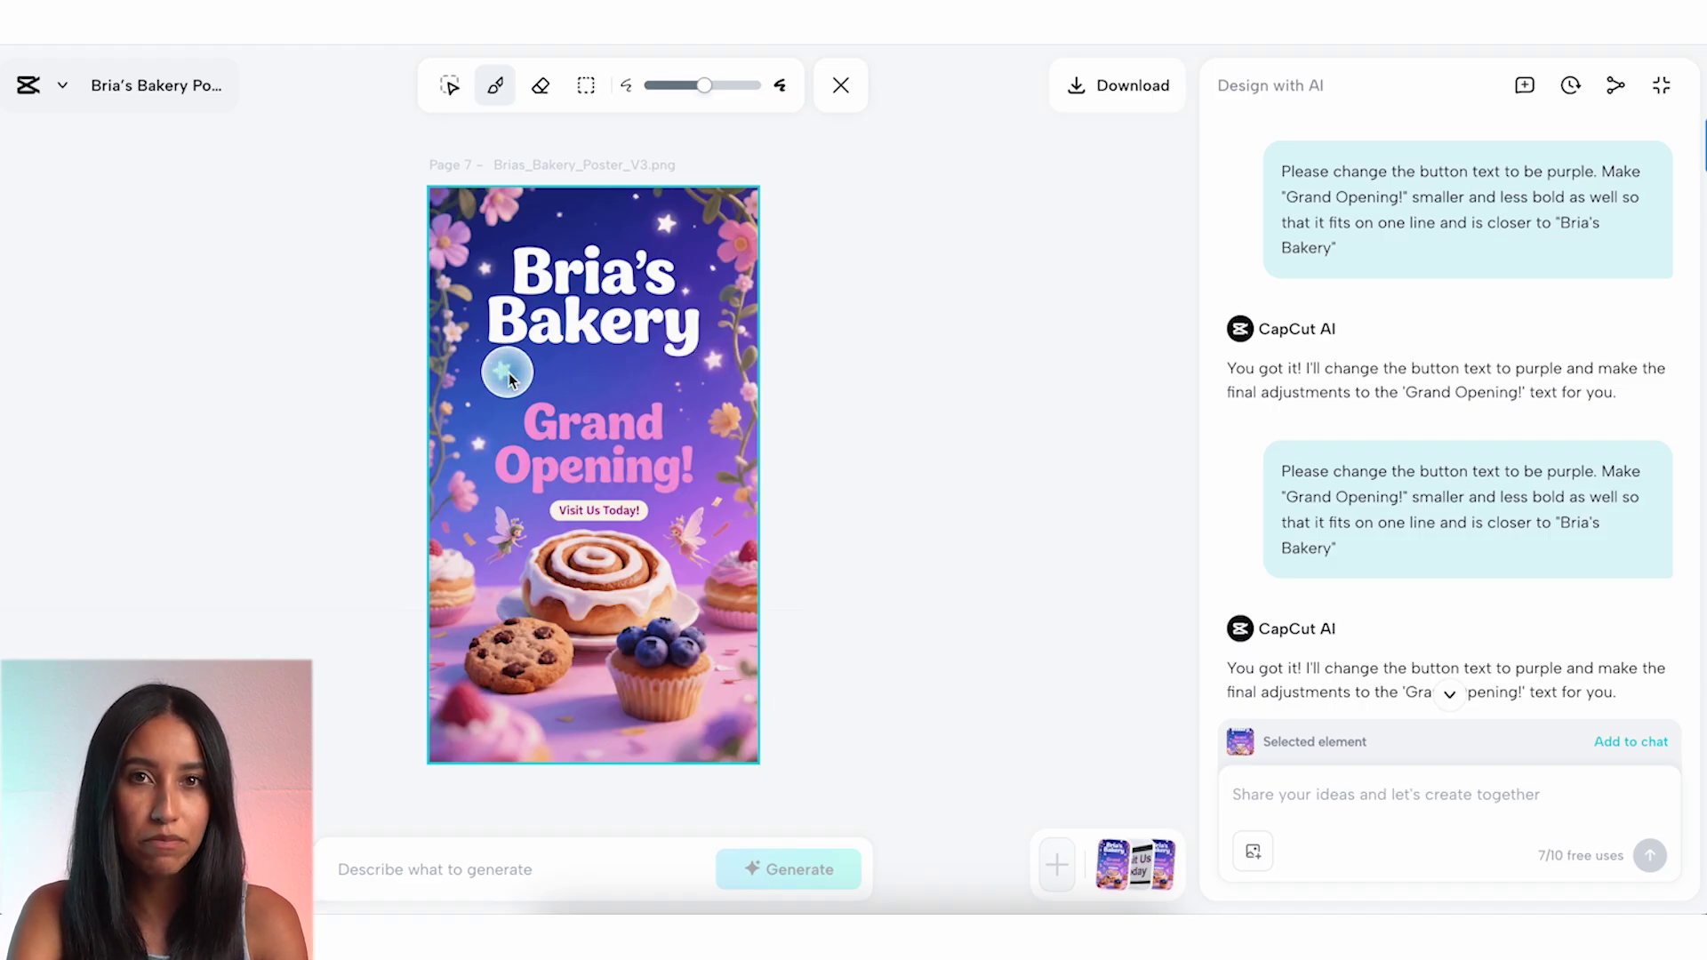
left_click(520, 864)
type("Change the star to a")
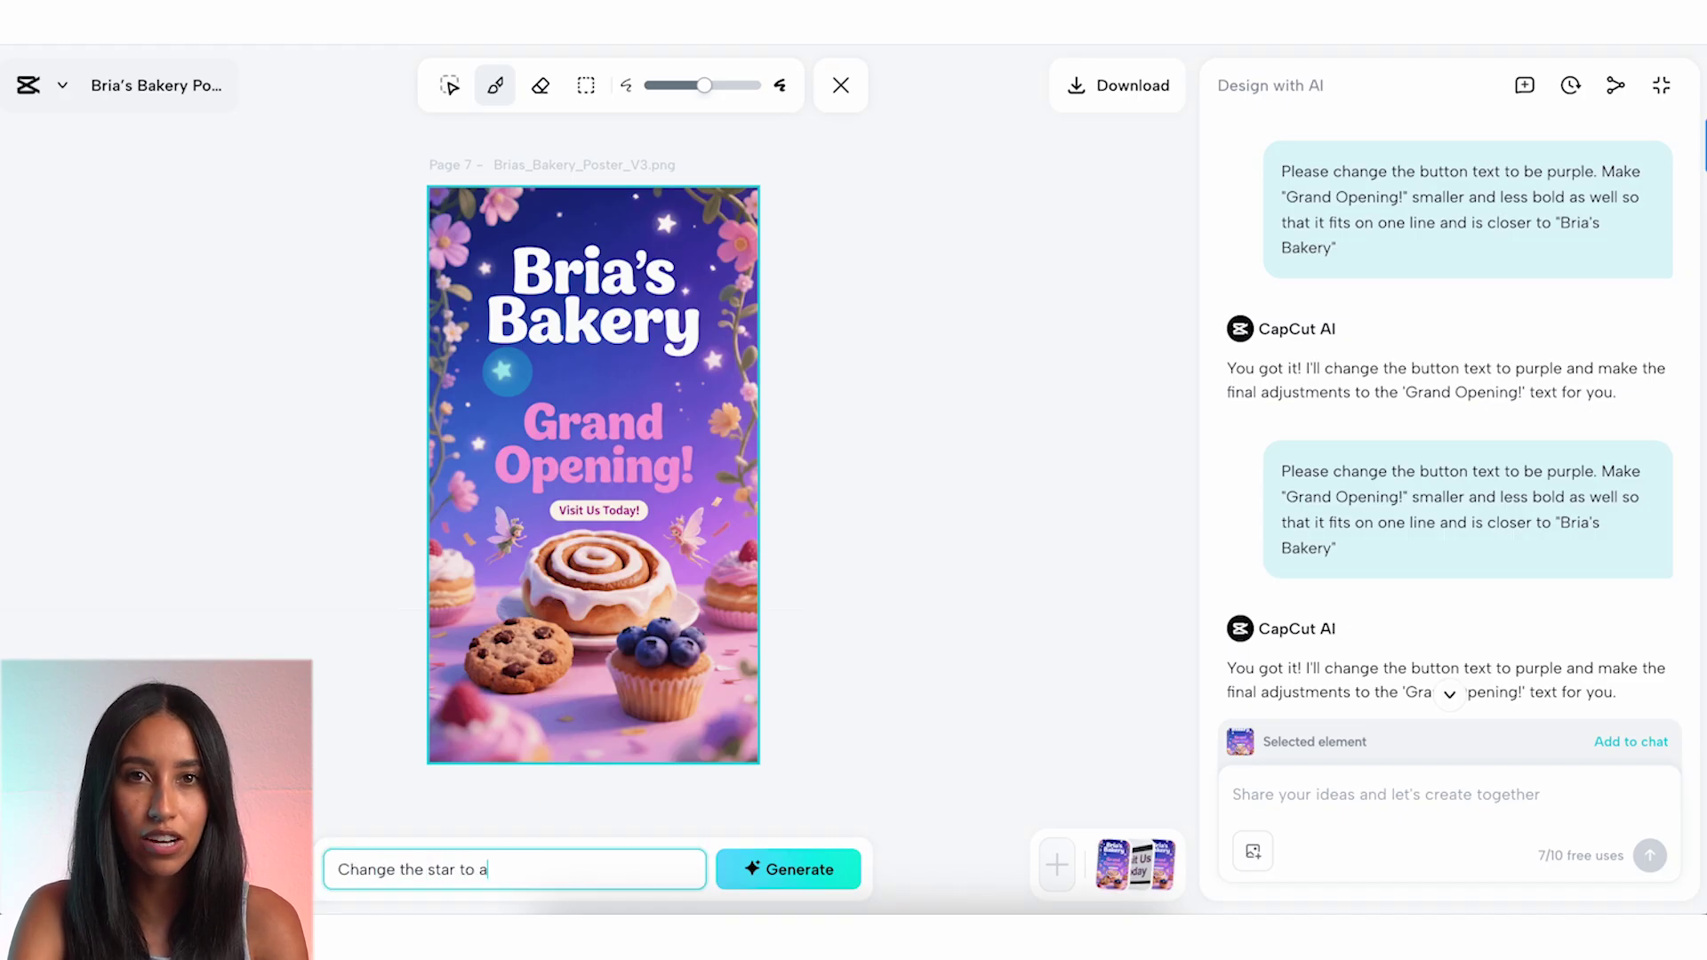
type(" small fairy-like creature")
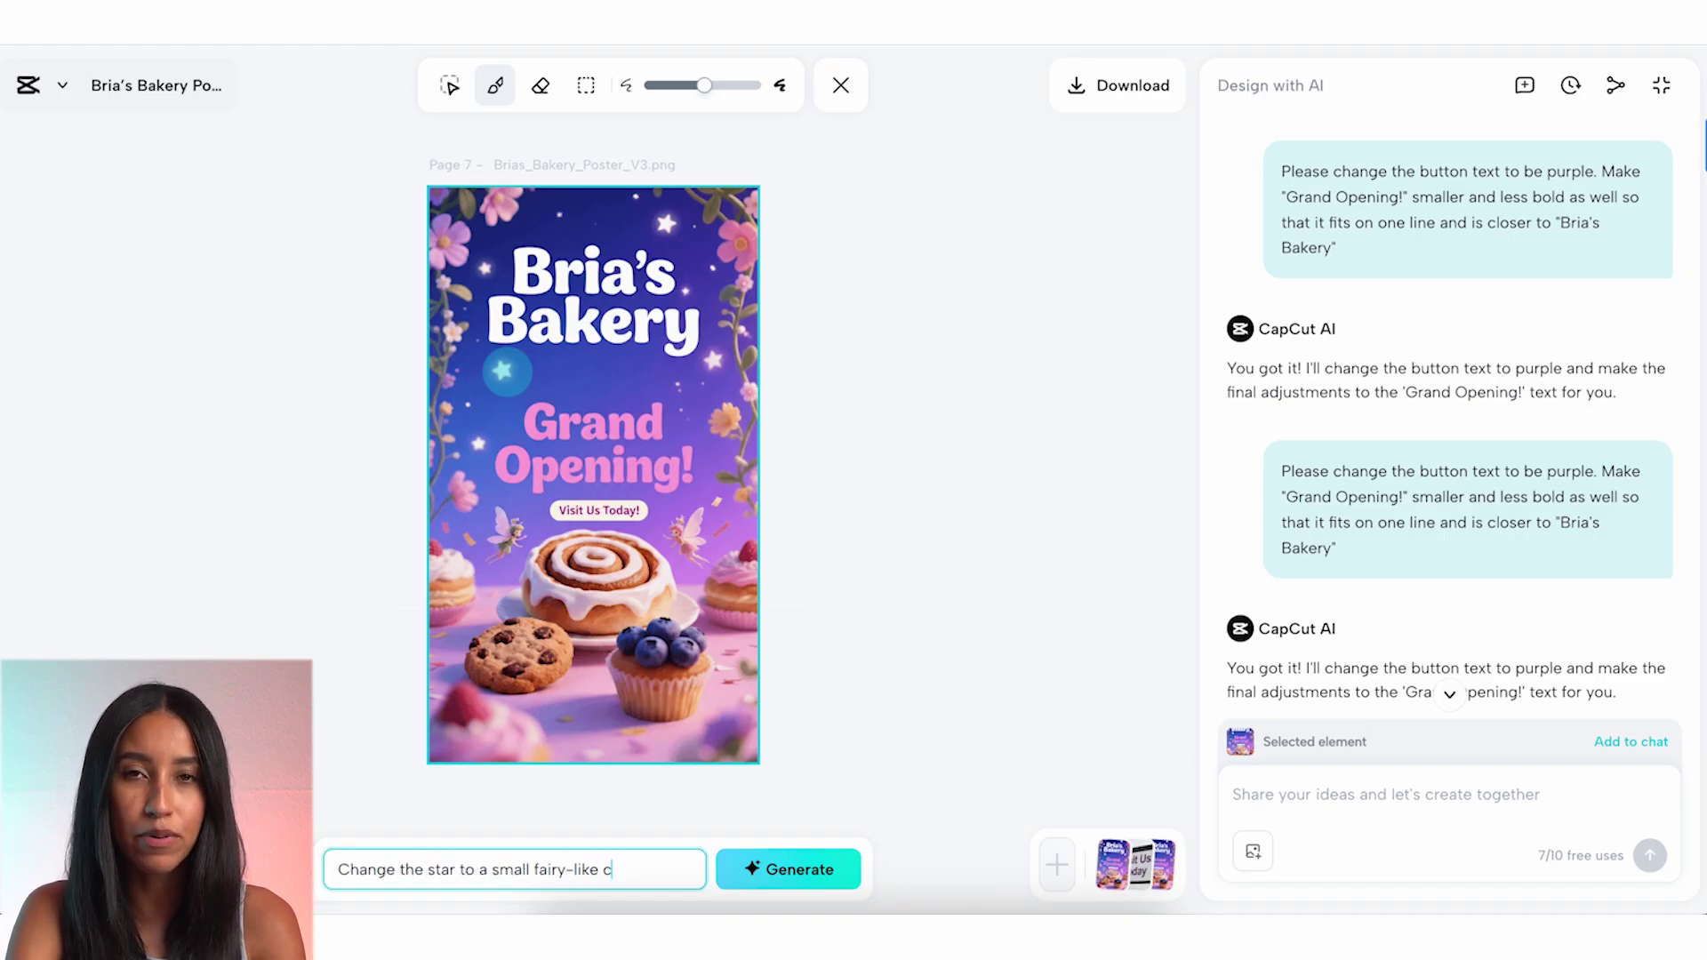
left_click(764, 868)
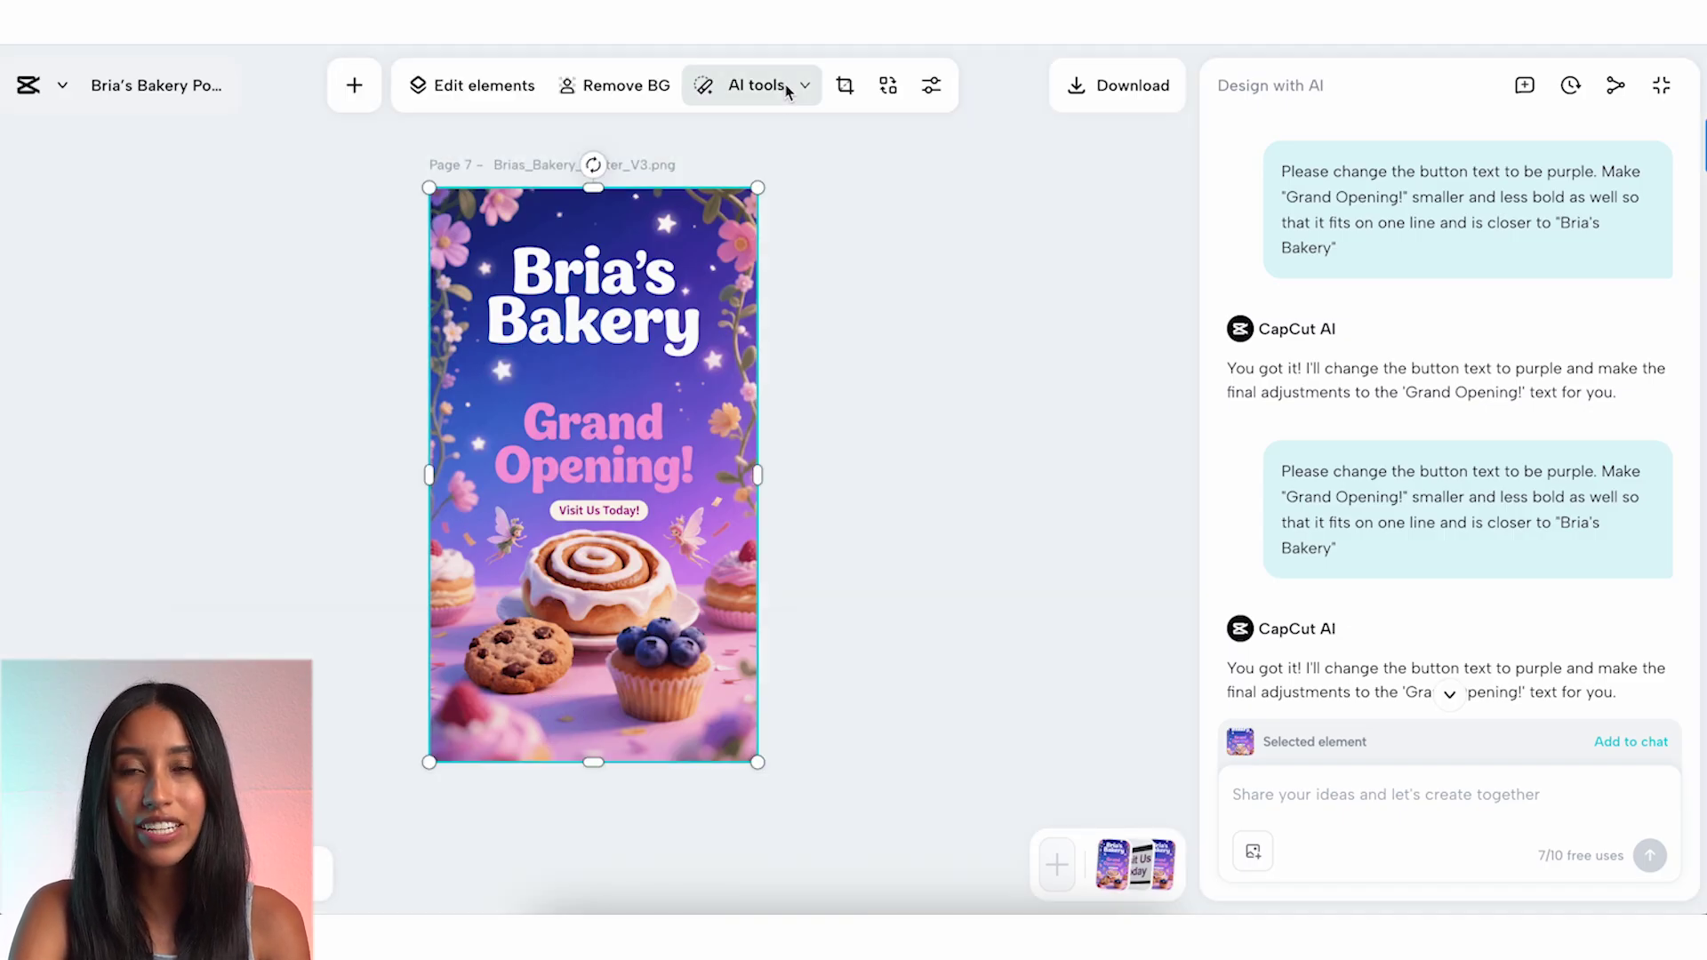
Expand the poster image to a 16:9 ratio with AI-generated surroundings, and discard the expansion
left_click(784, 86)
left_click(767, 182)
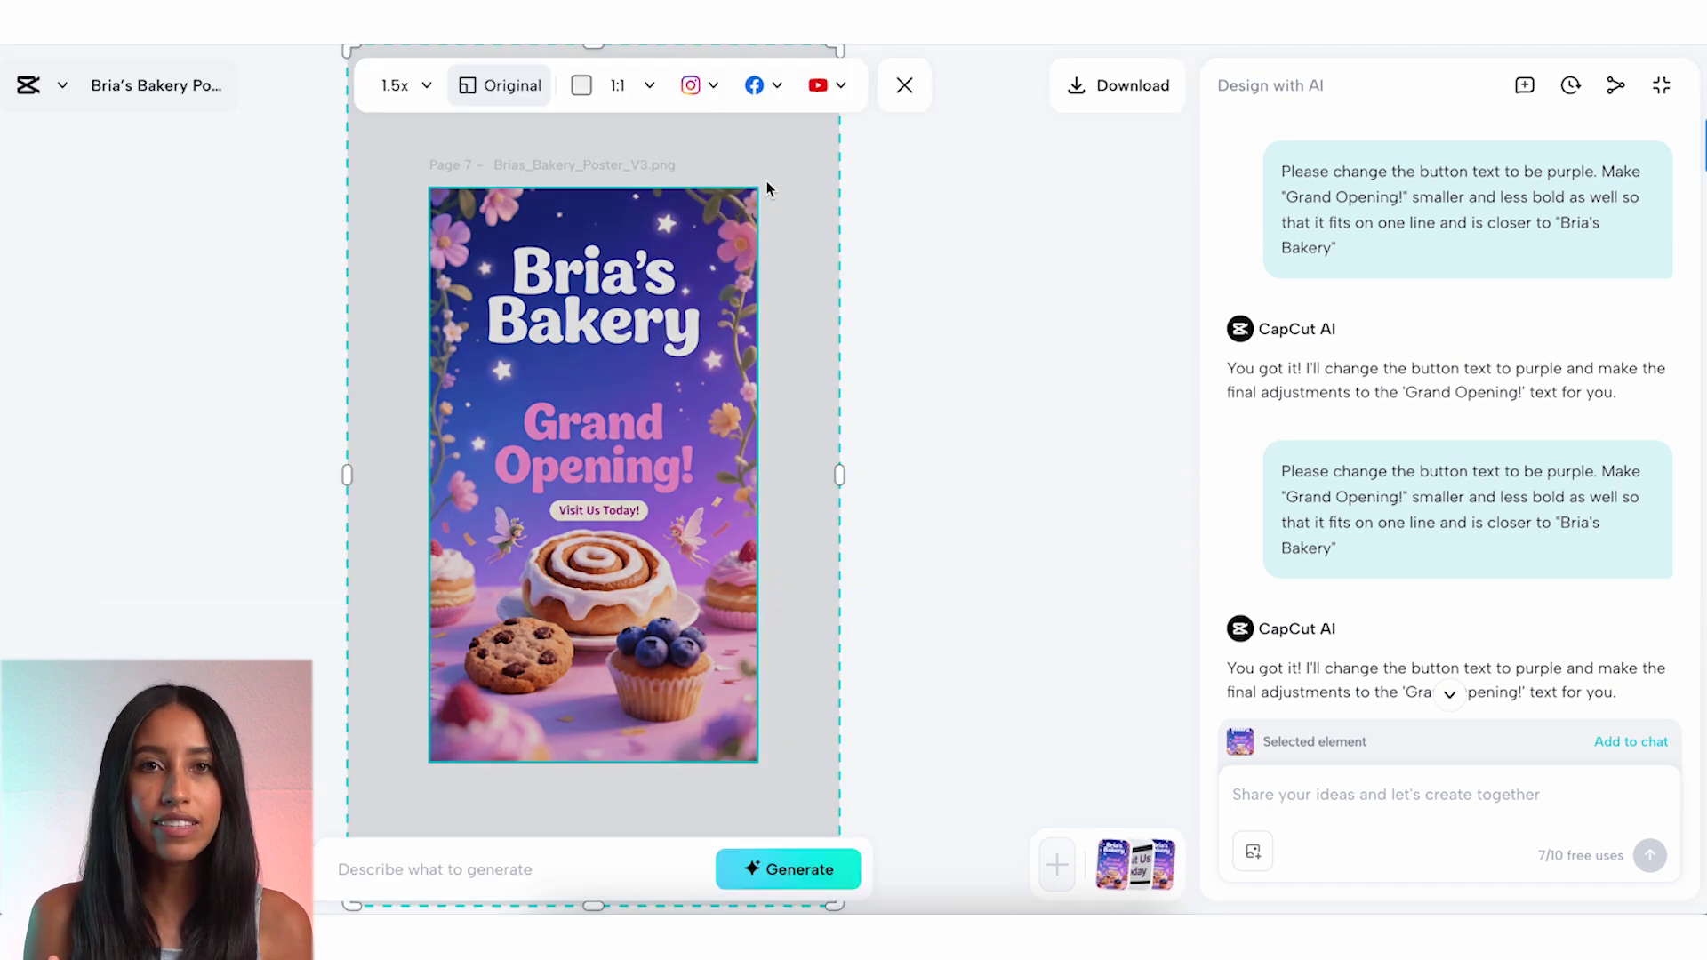
left_click(620, 87)
left_click(631, 196)
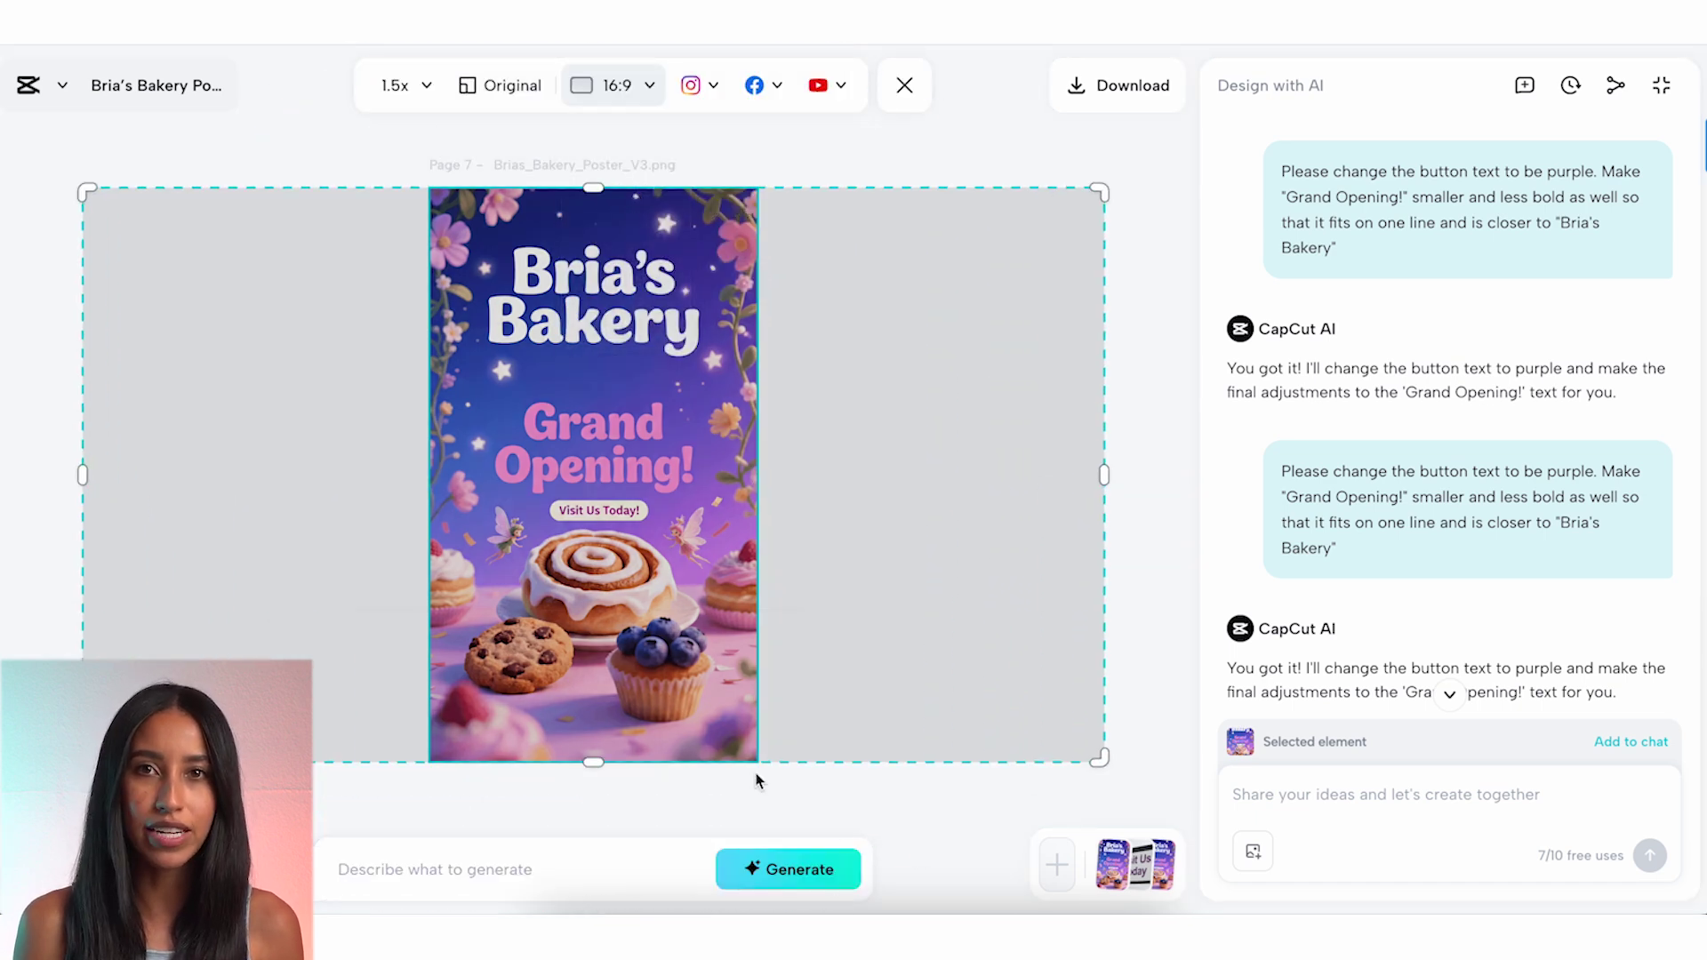
left_click(755, 870)
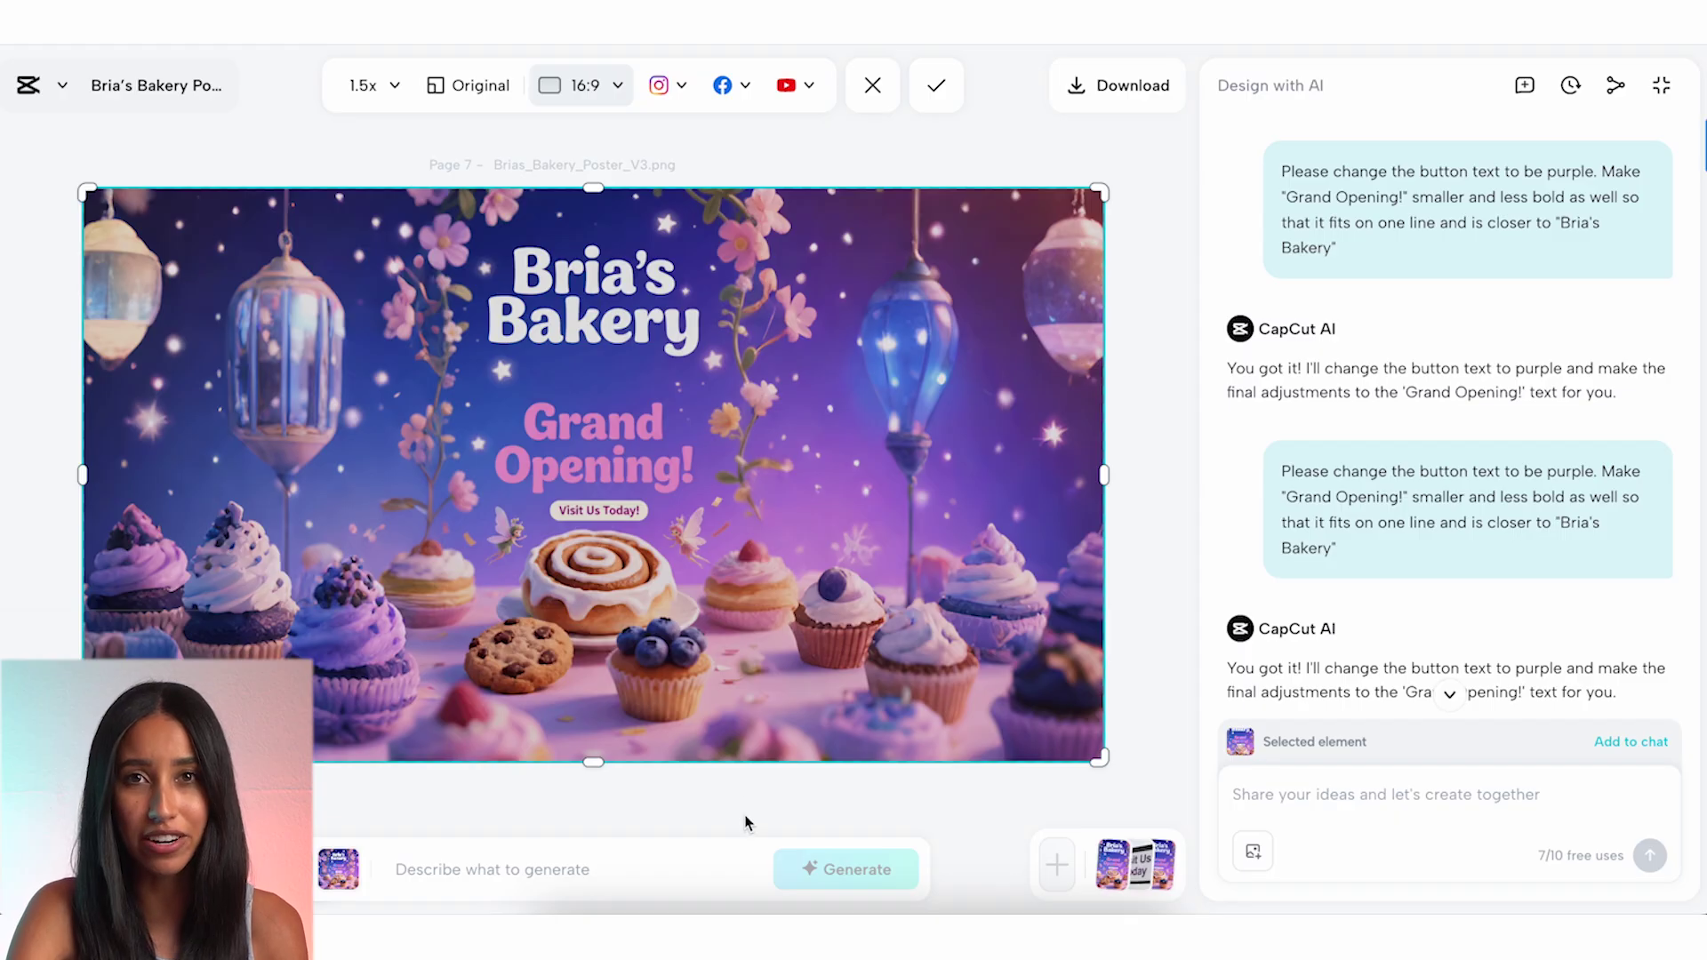
left_click(873, 84)
Remove the fairy above the chocolate chip cookie from the poster image with the AI Remove tool, and apply the result
left_click(747, 80)
left_click(760, 216)
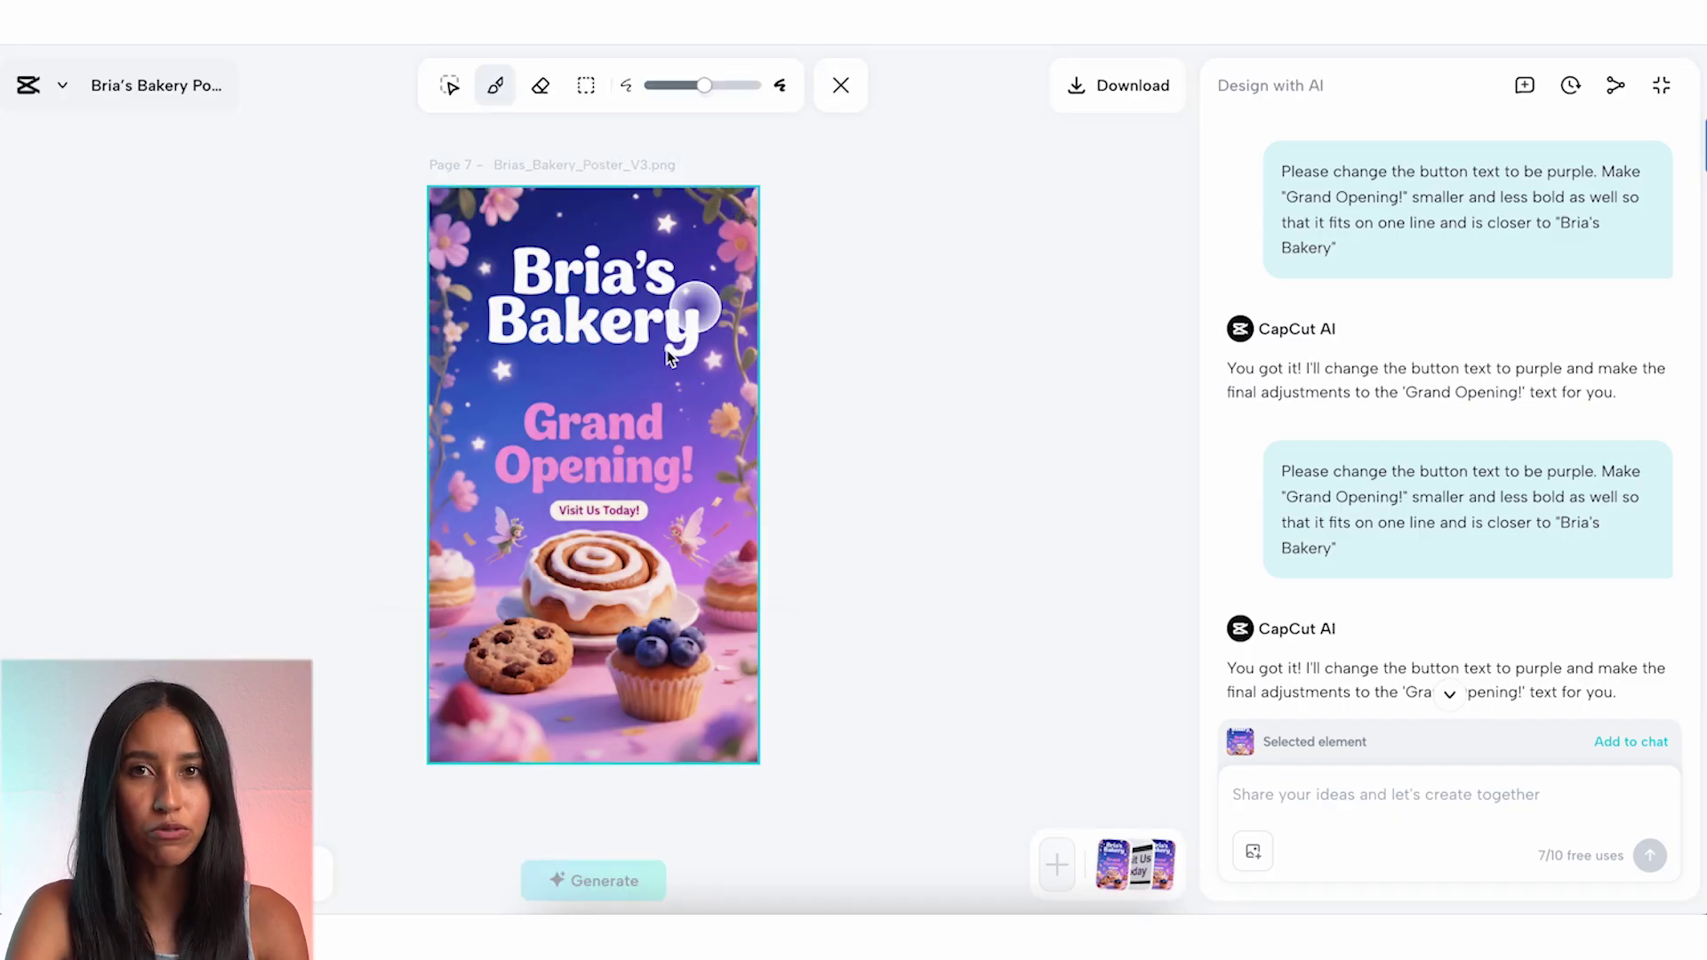
left_click_drag(509, 519, 498, 552)
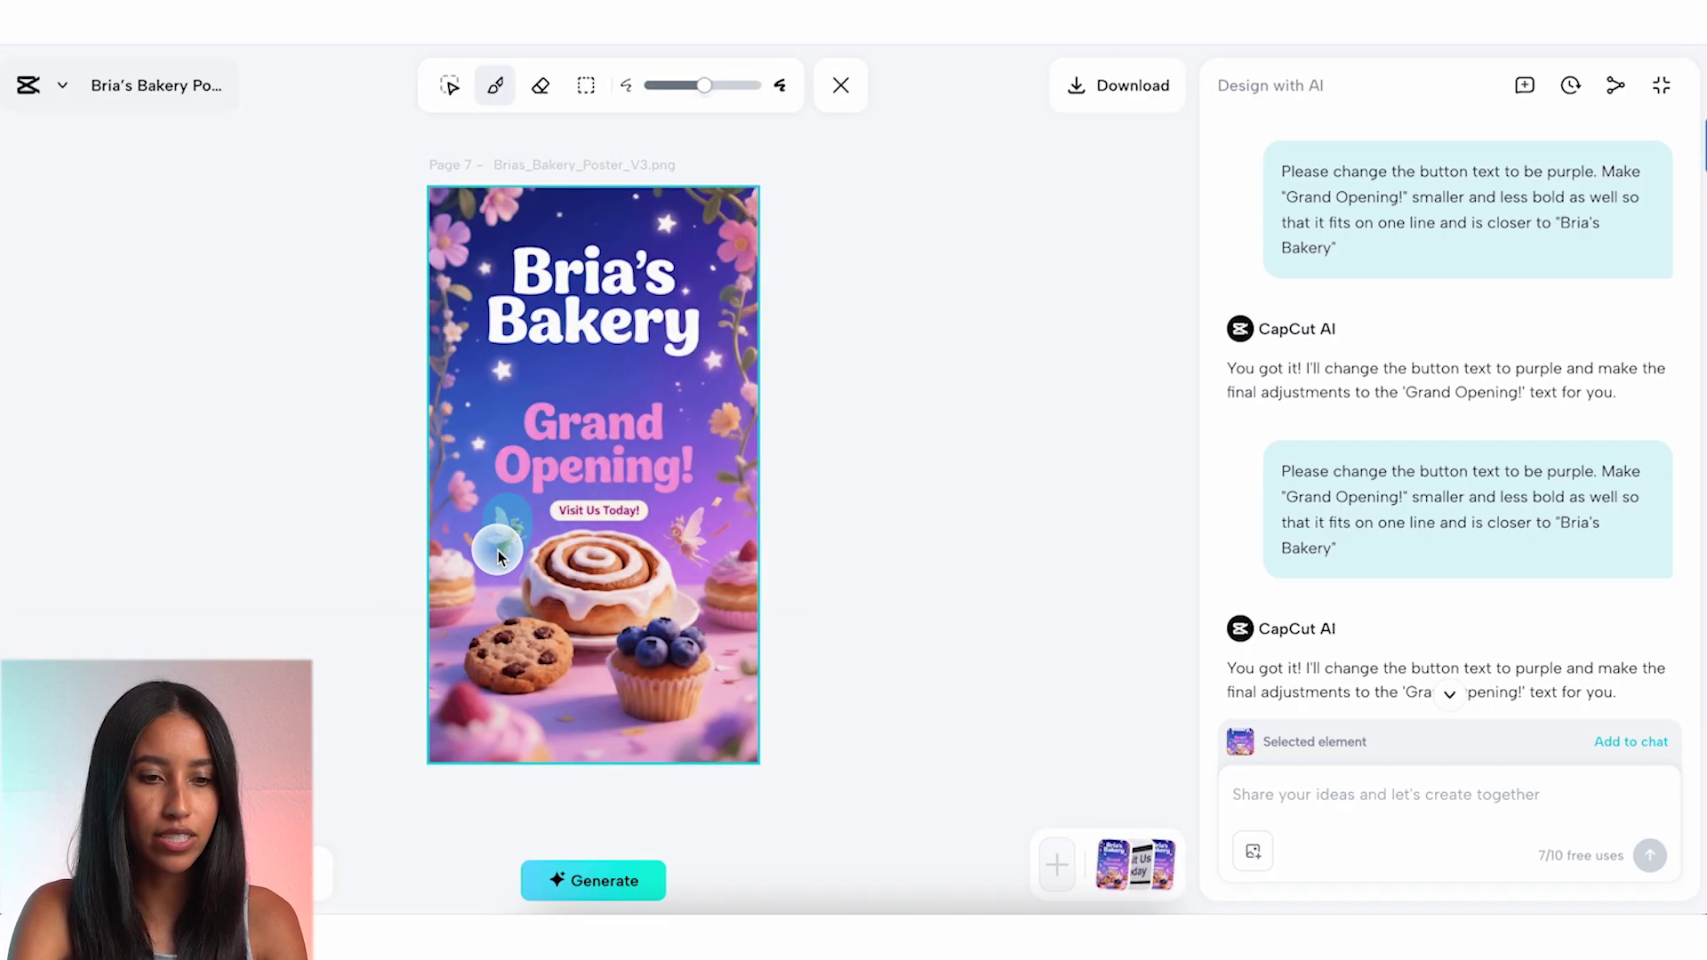
left_click(569, 880)
left_click(873, 98)
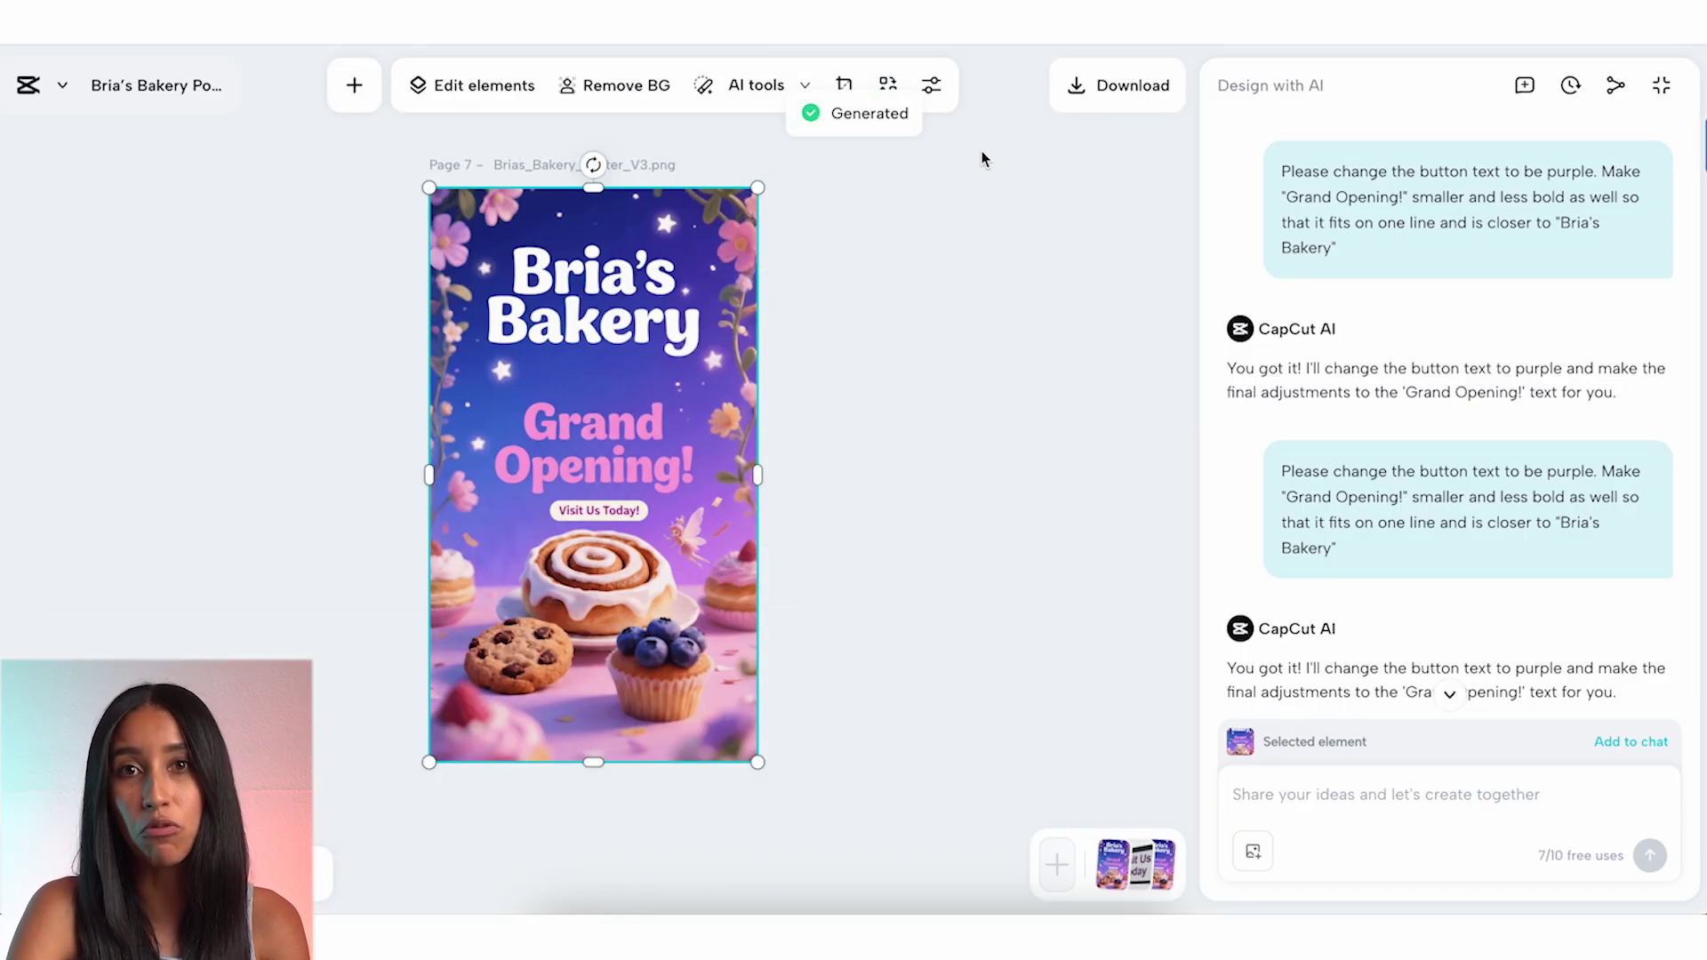
Open the export settings for the edited bakery poster and choose its file format
left_click(1105, 91)
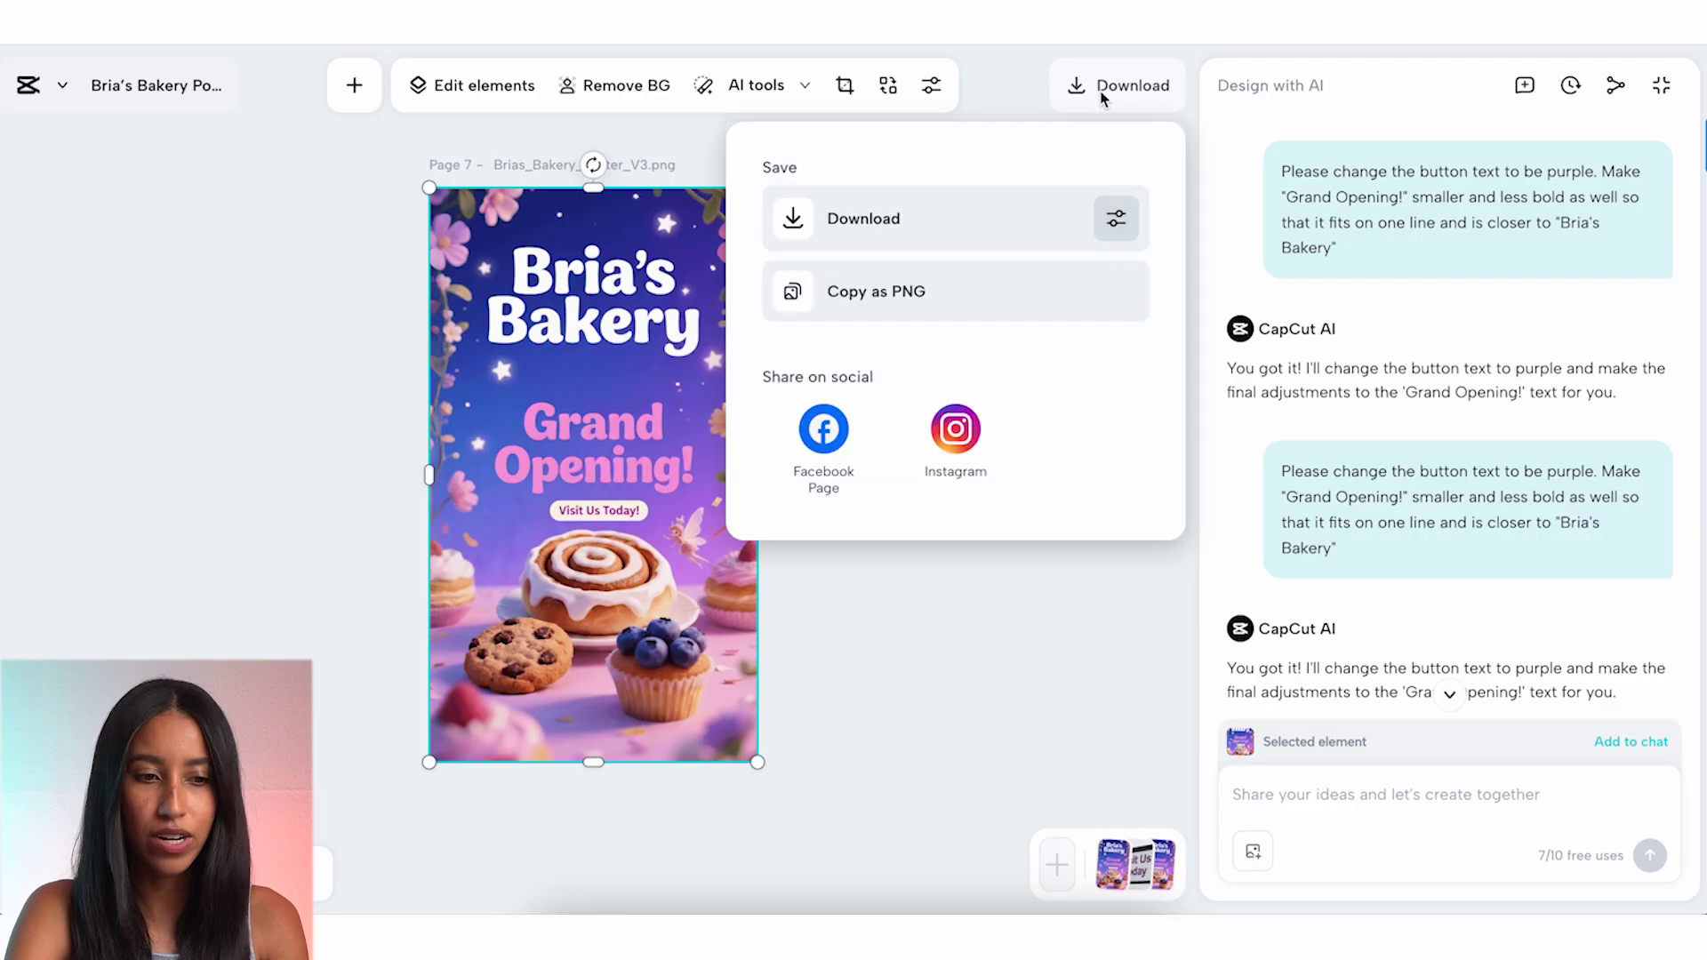
left_click(1113, 221)
left_click(1052, 382)
left_click(1020, 474)
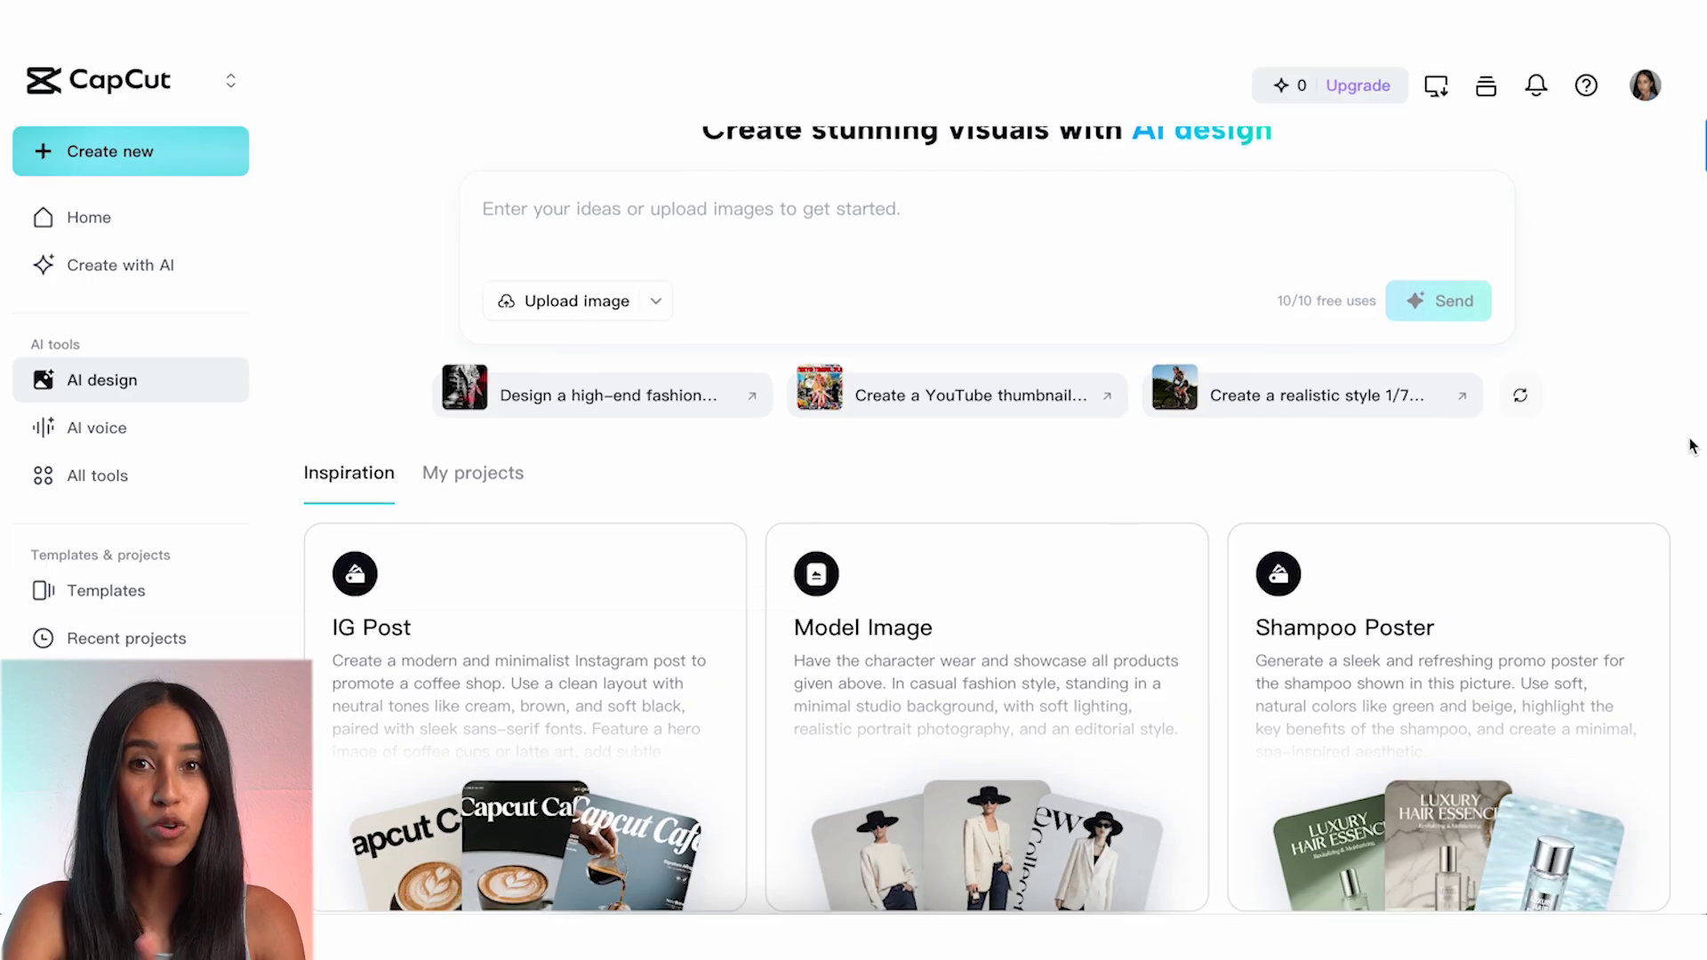
Find the NovaWave Logo Design example among the AI design inspirations, review its prompts, and start a new design from it
scroll(1692, 446, "down", 10)
scroll(1691, 446, "down", 10)
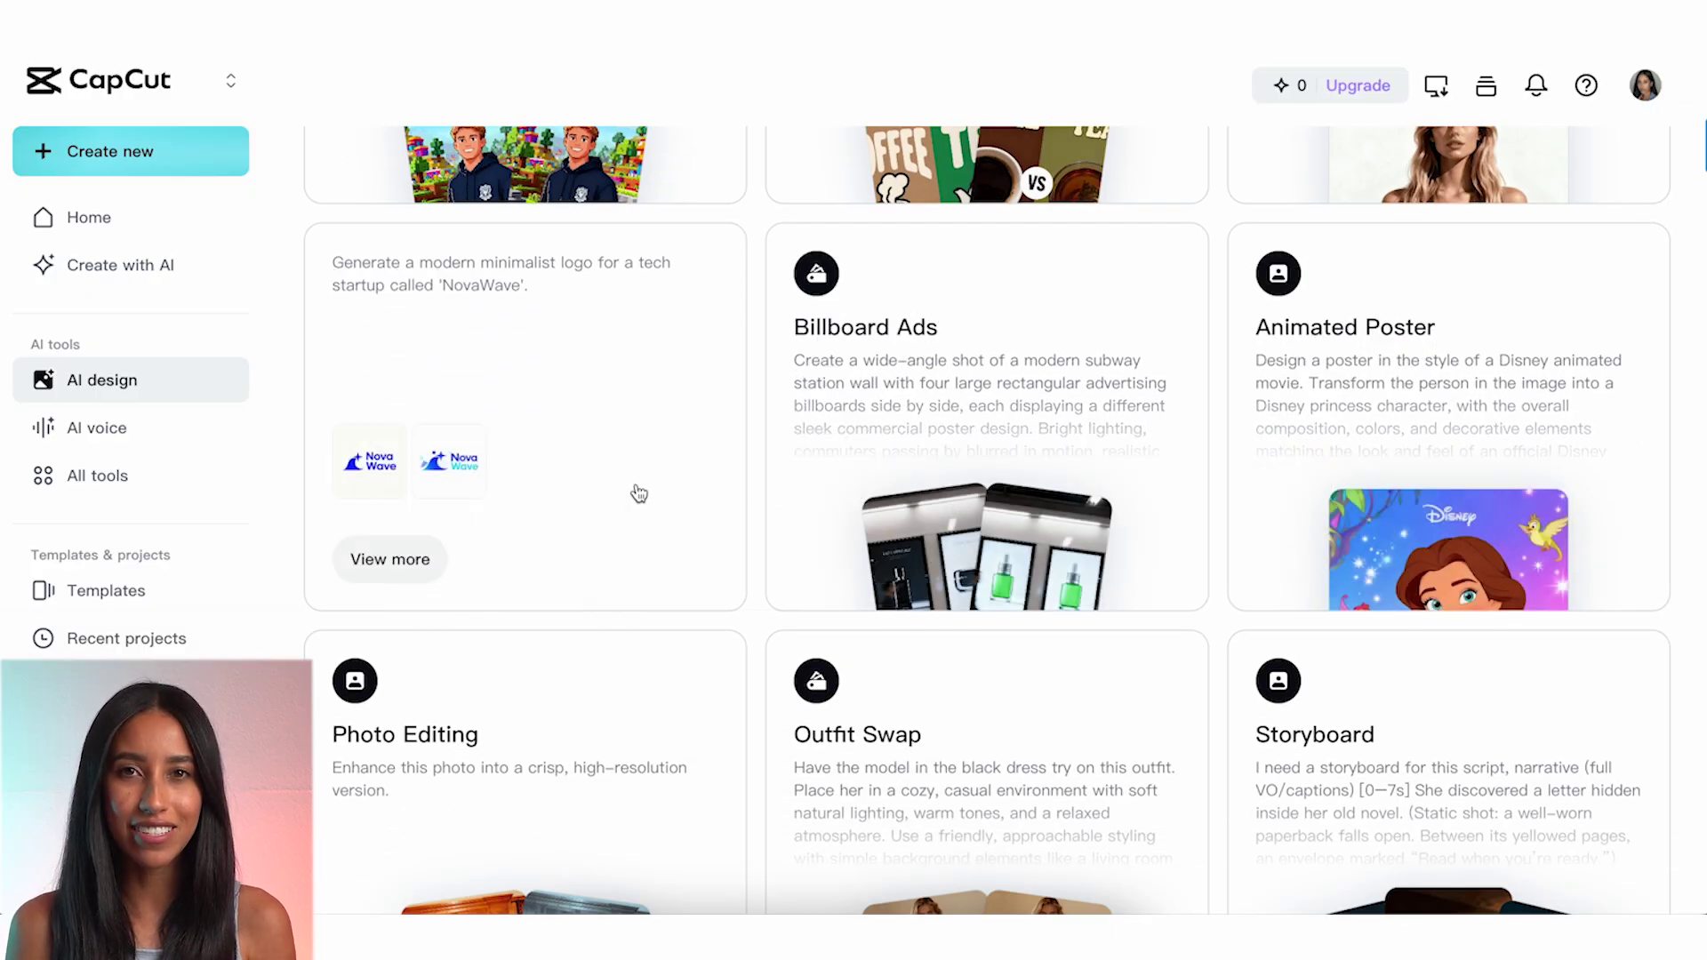
left_click(392, 560)
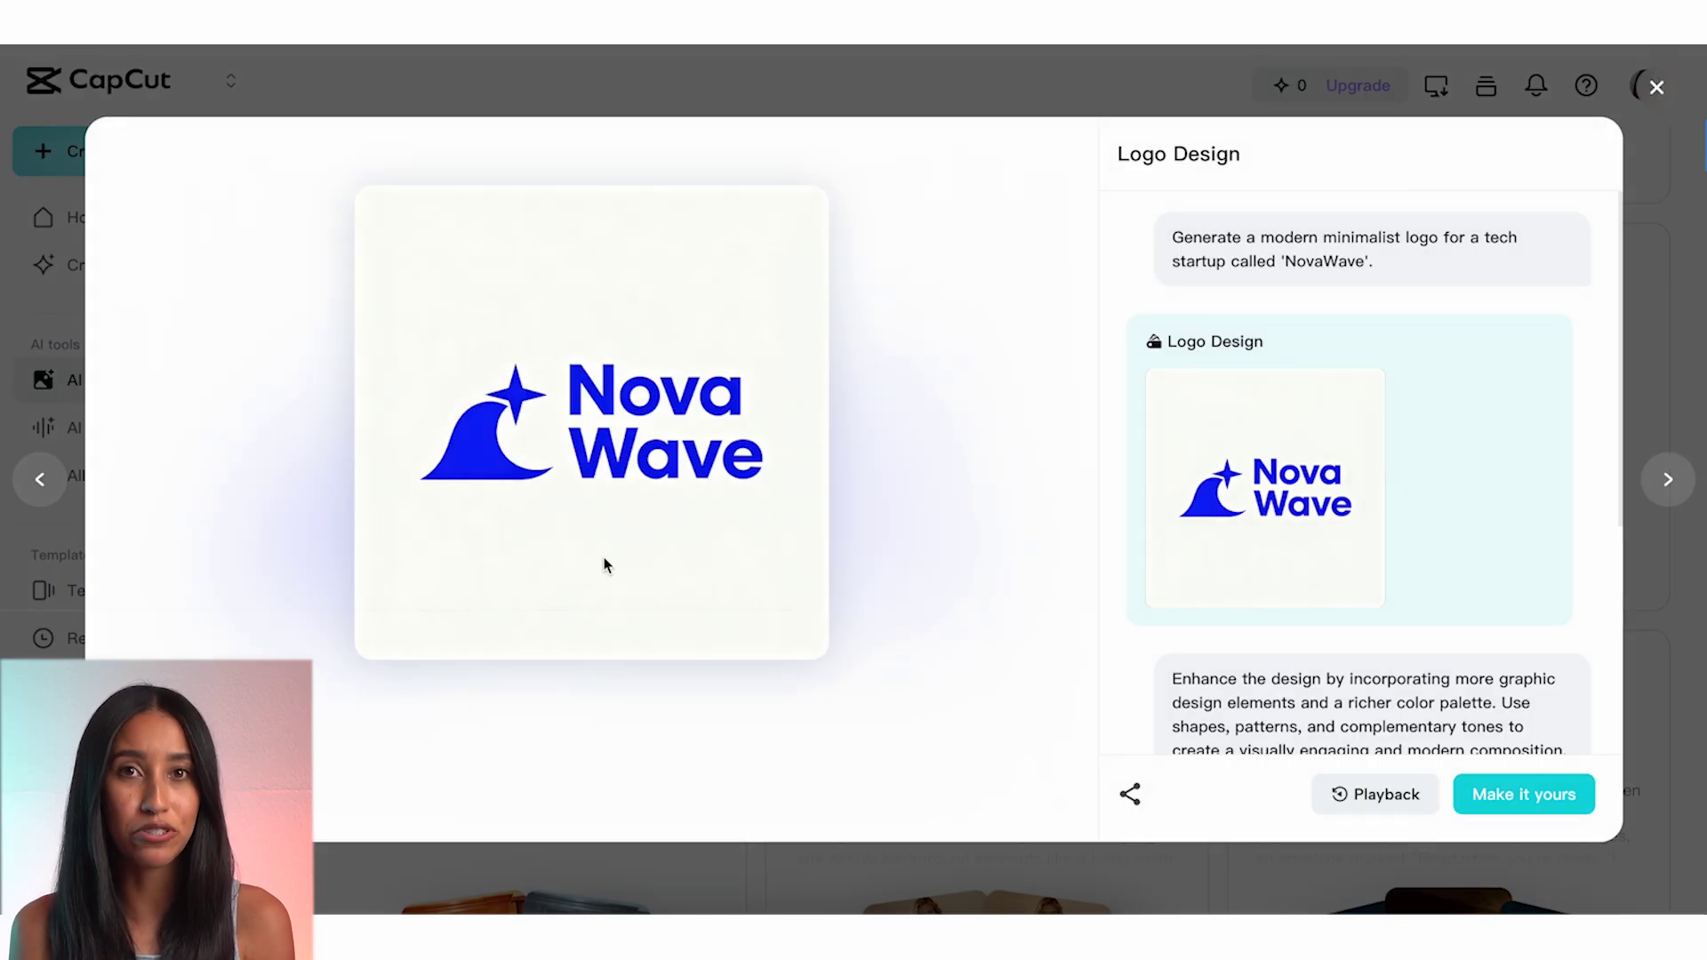
scroll(1316, 695, "down", 1)
scroll(1314, 695, "down", 1)
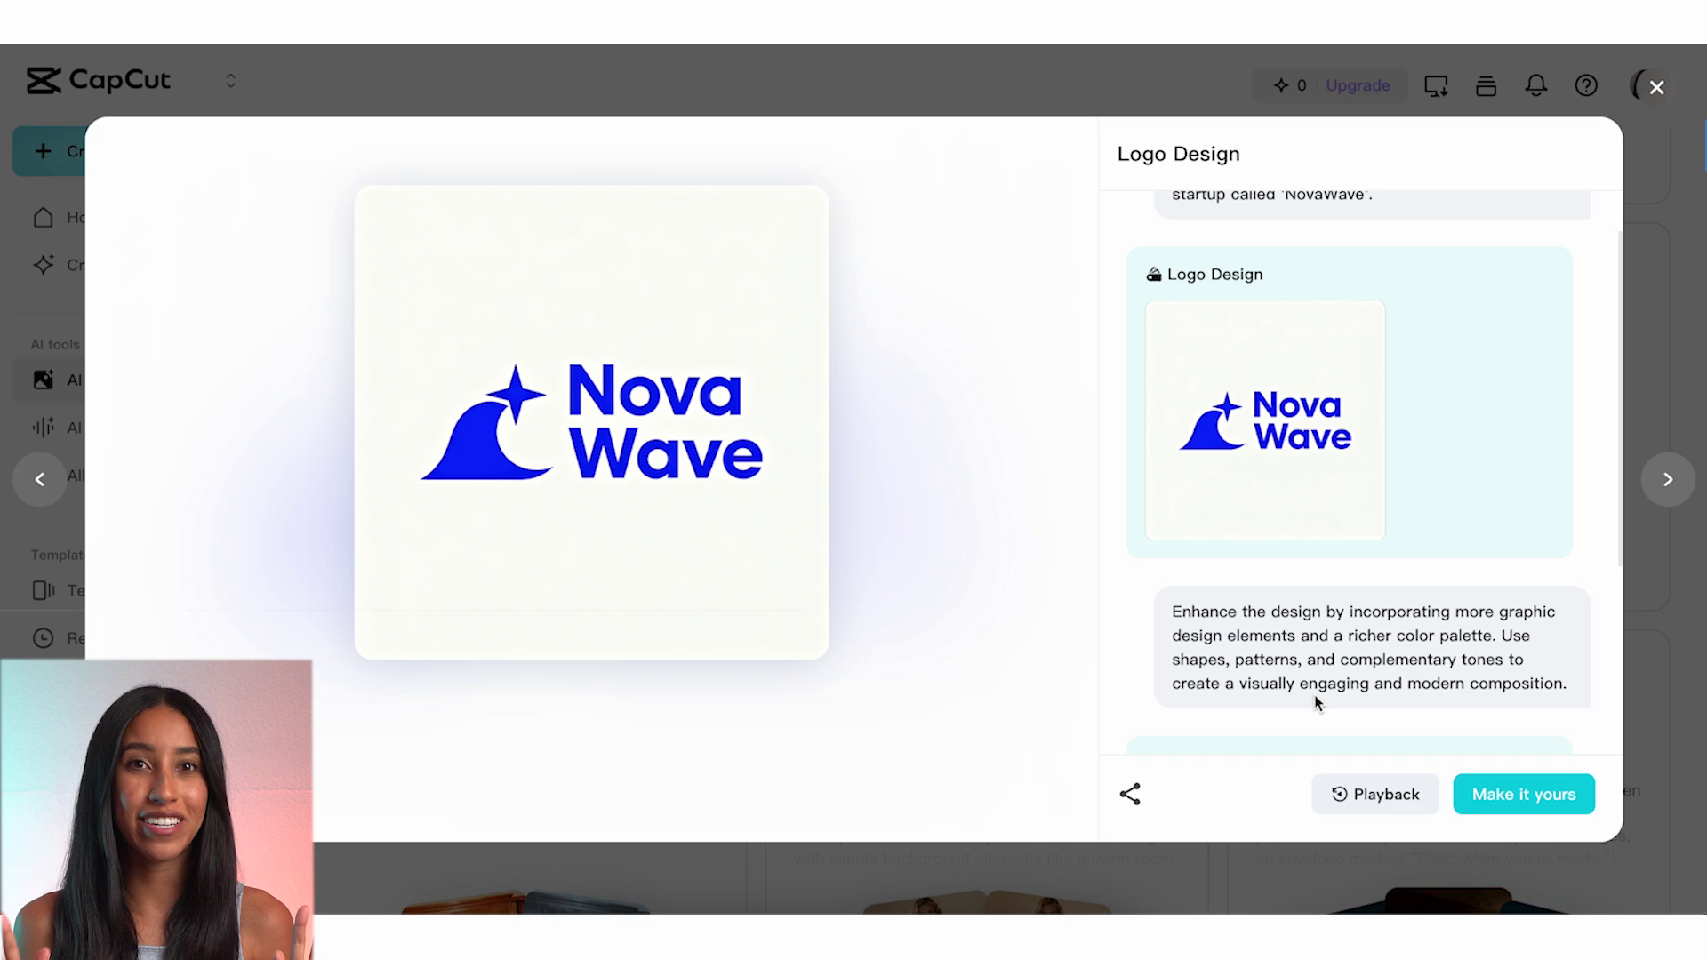
left_click(1523, 795)
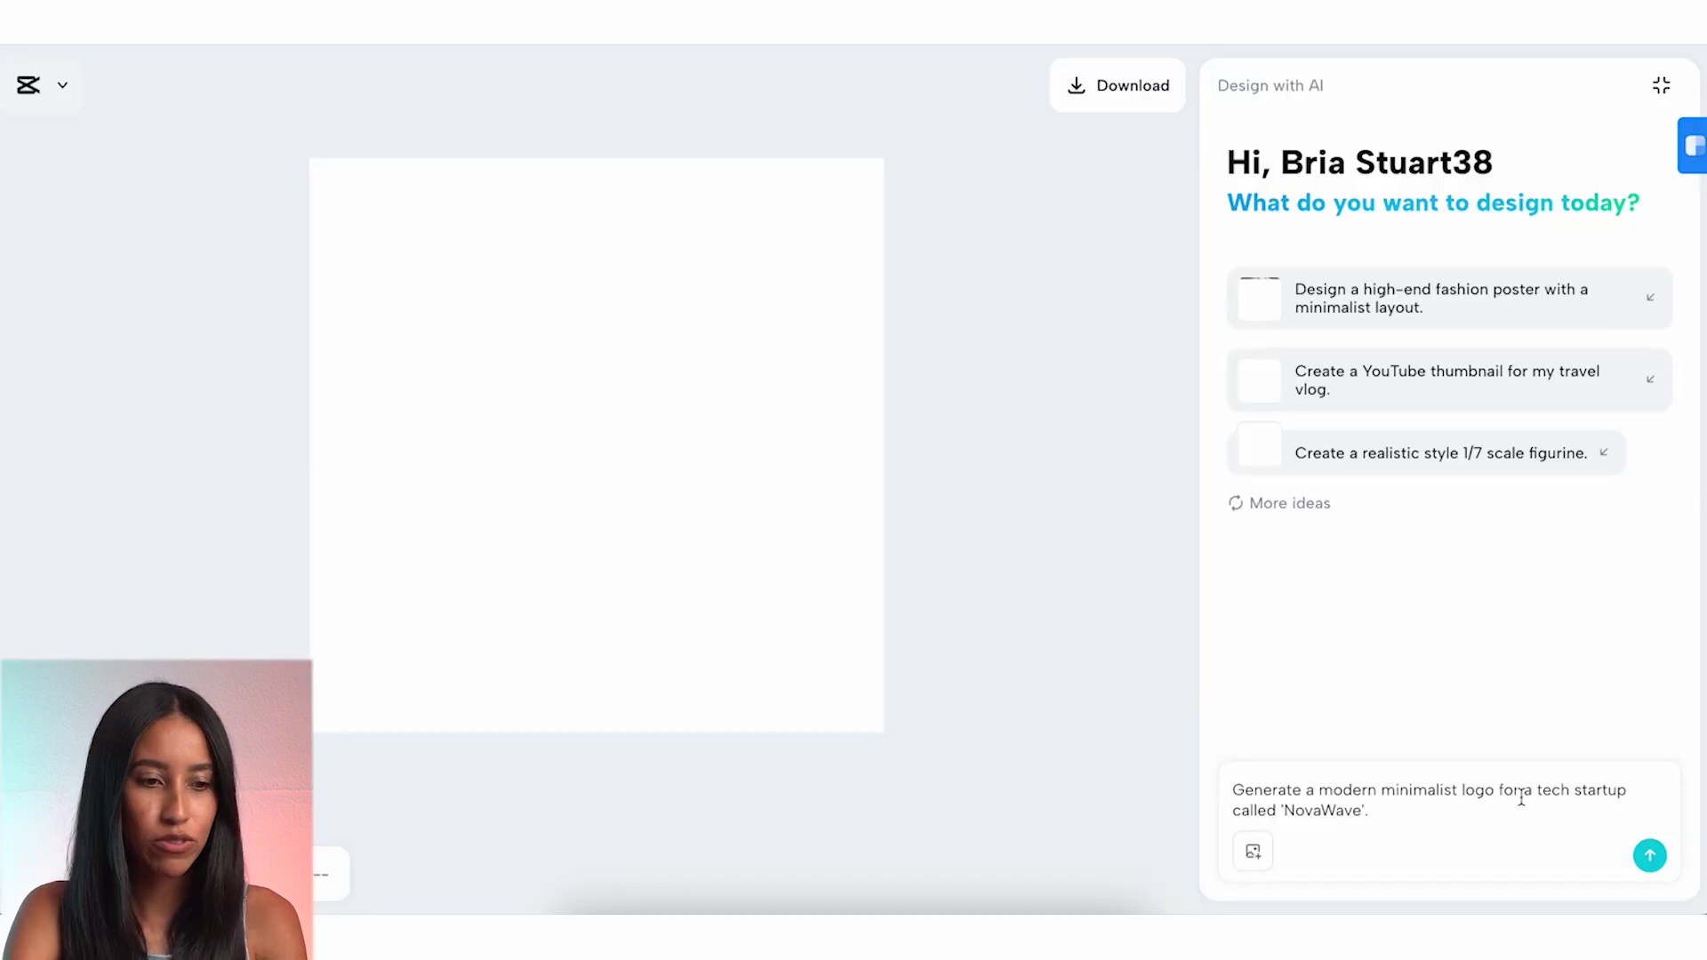
Rewrite the prompt to request a fun, feminine logo for Bria's Bakery with baked goods and a palette of pinks, blacks, and whites, and submit it
left_click(1425, 803)
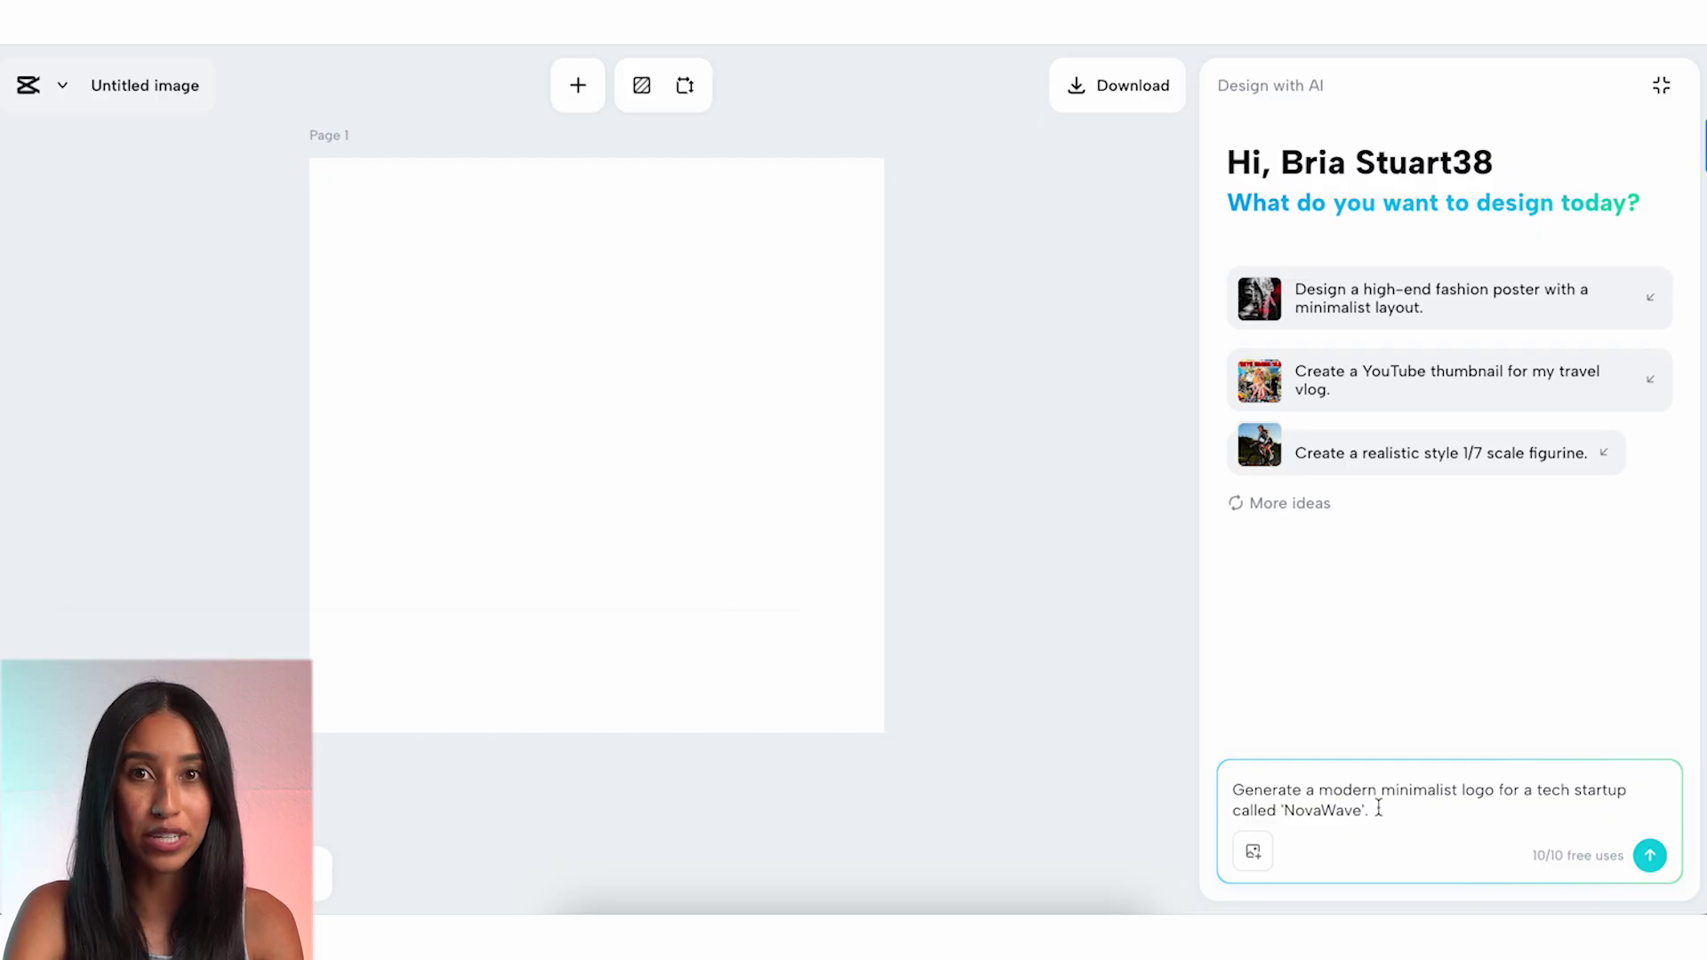
left_click_drag(1373, 809, 1322, 793)
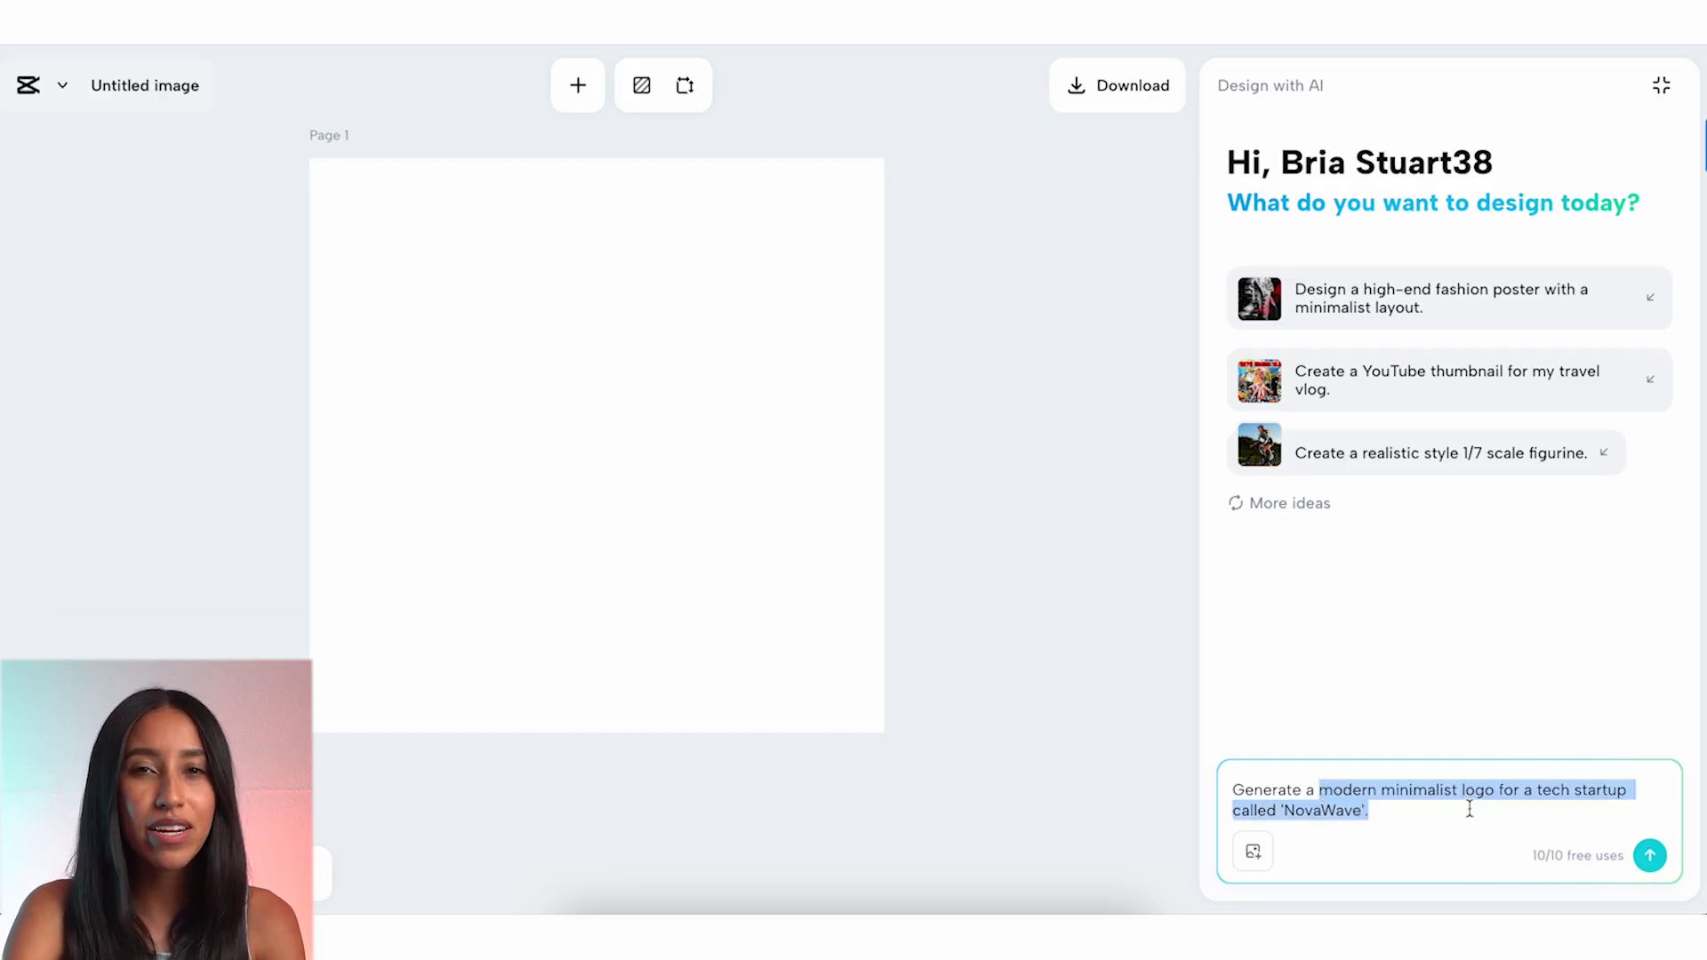
type("fun, feminine logo")
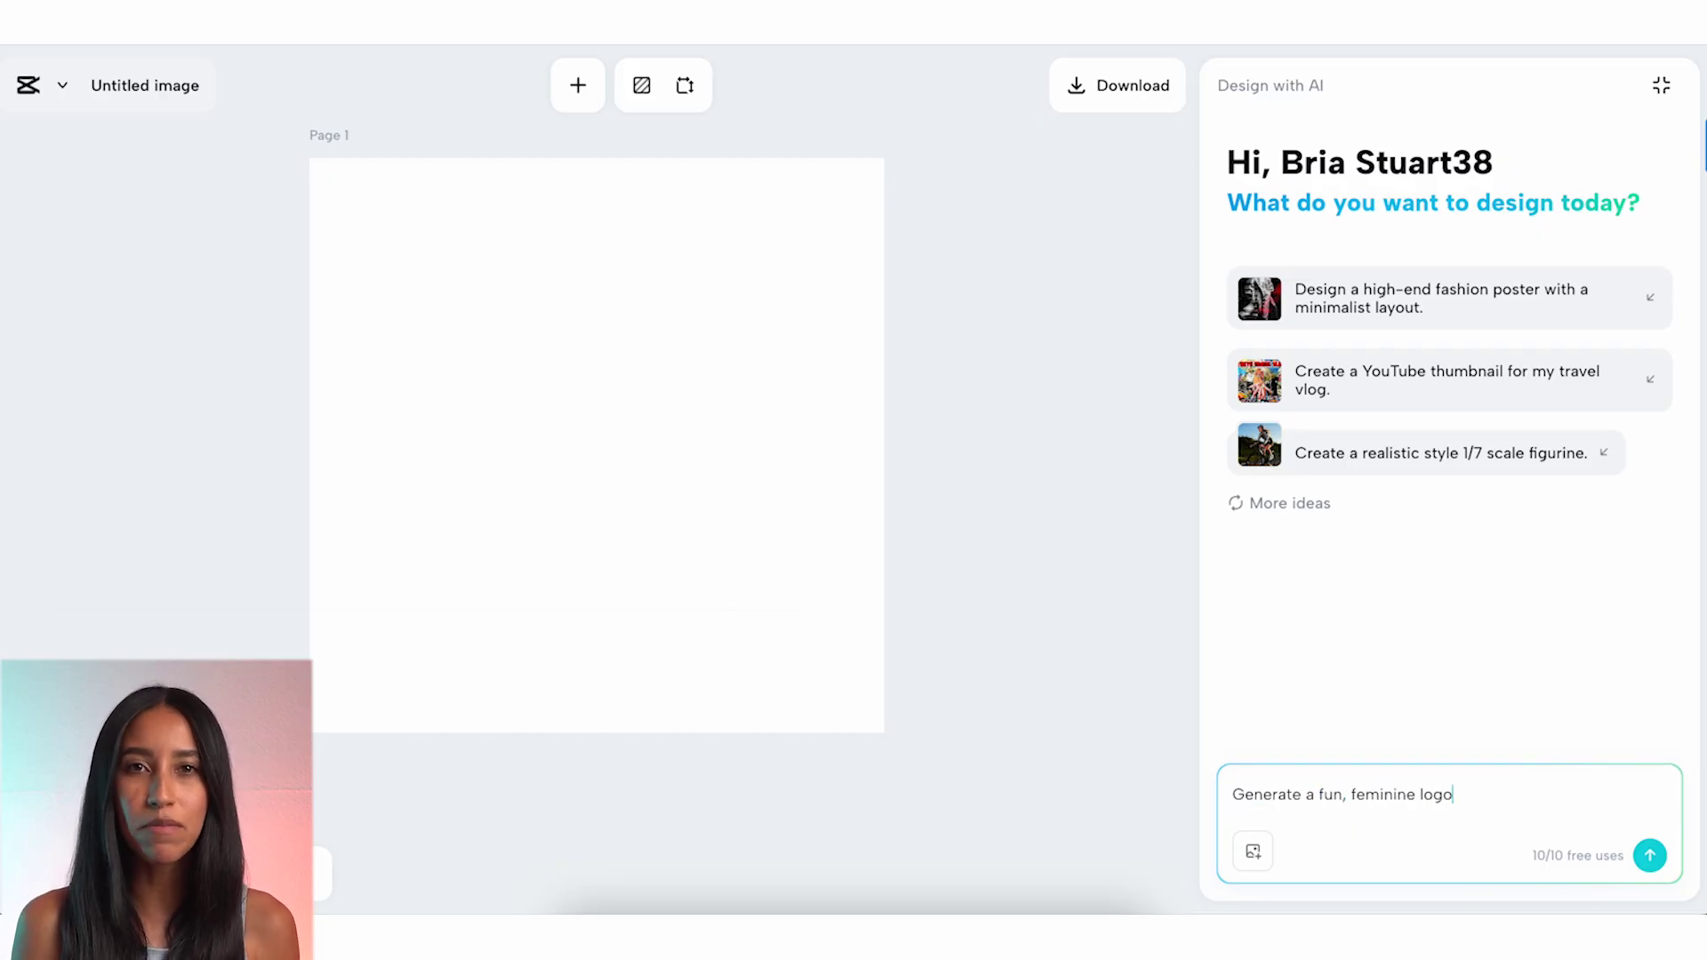
type(" for Bria's Bakery")
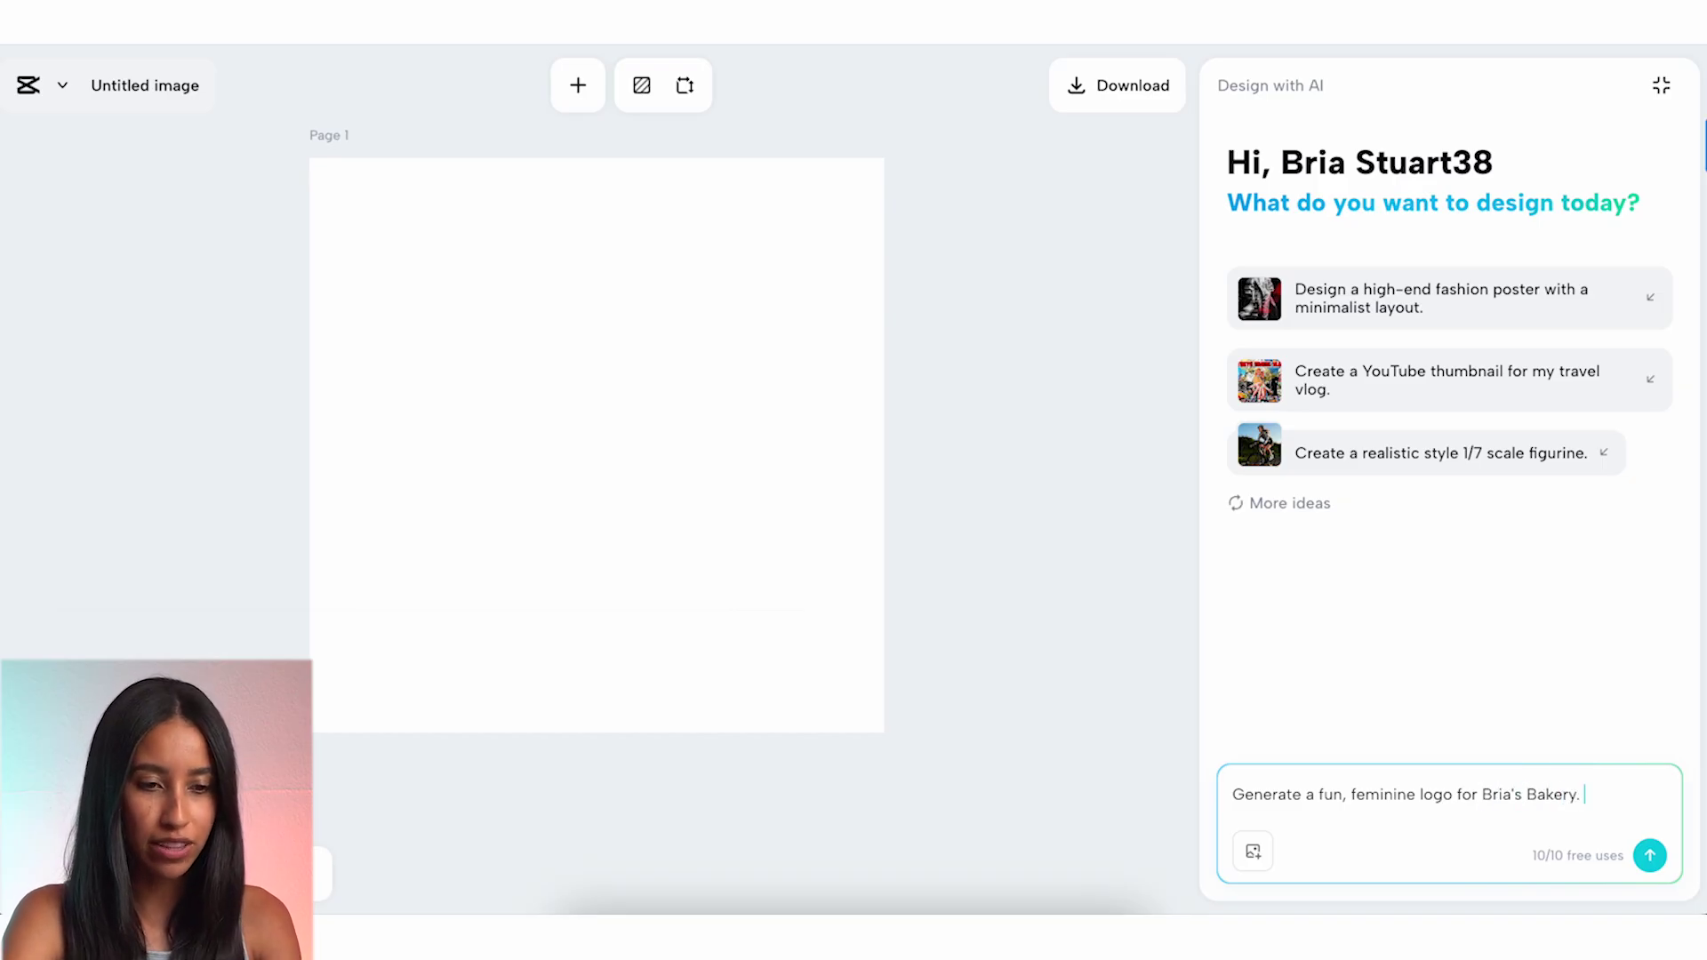
type(". Incorporate ")
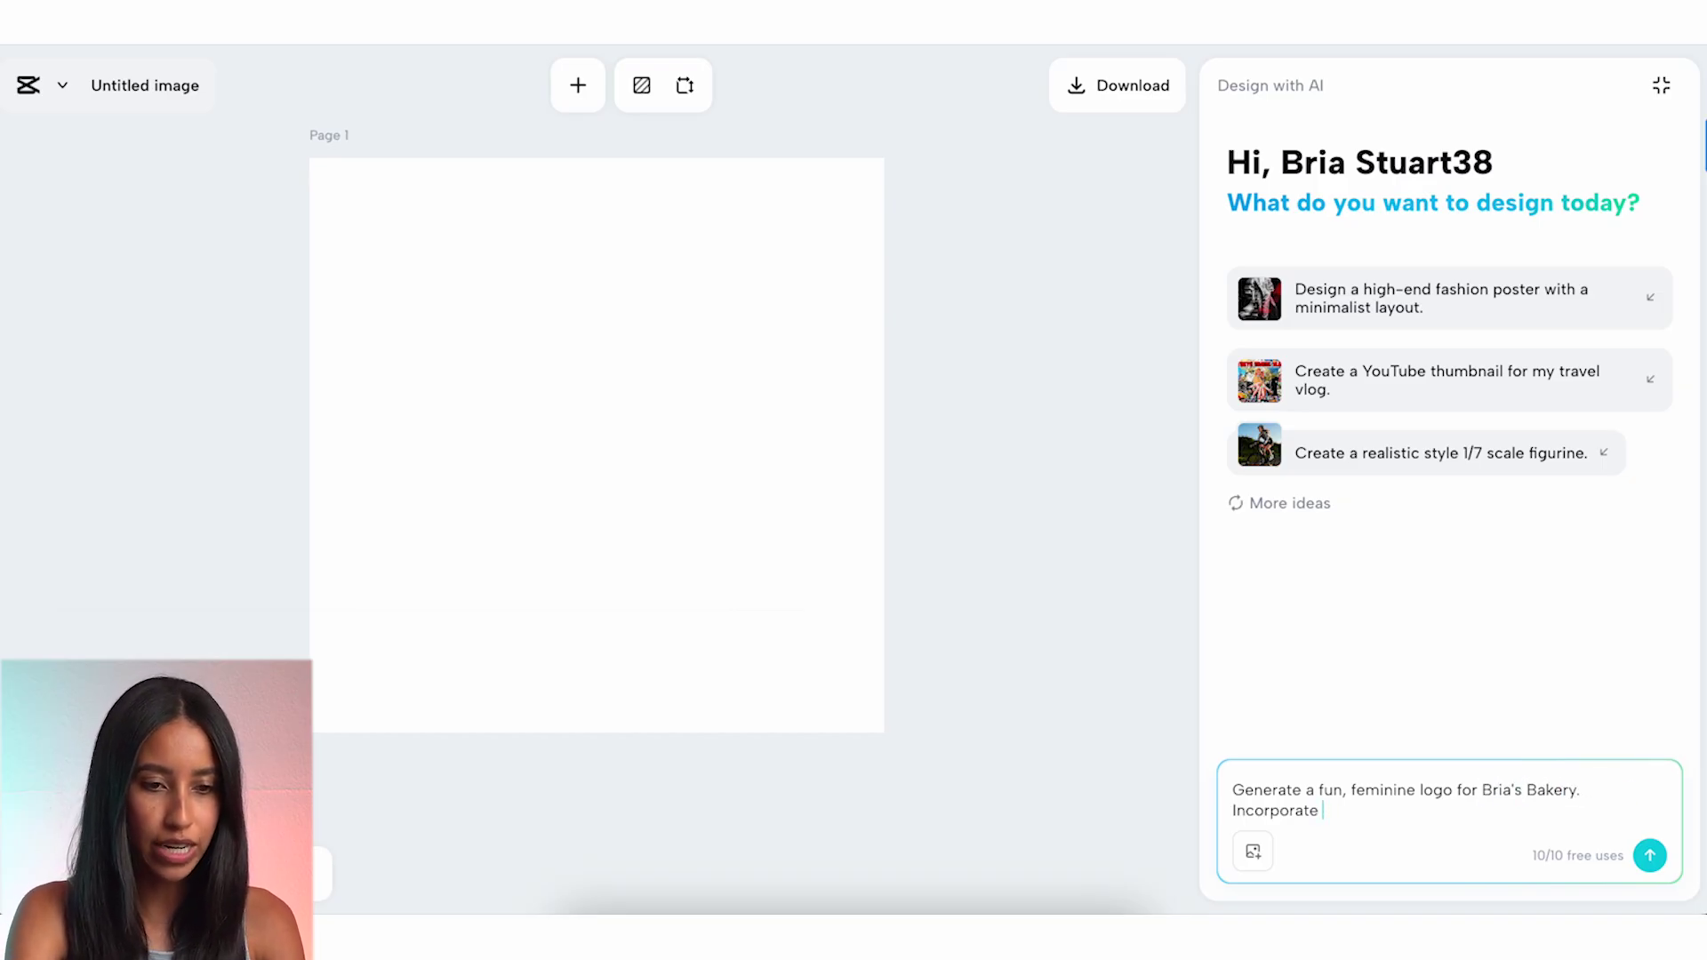
type("some aspect of baked goods i")
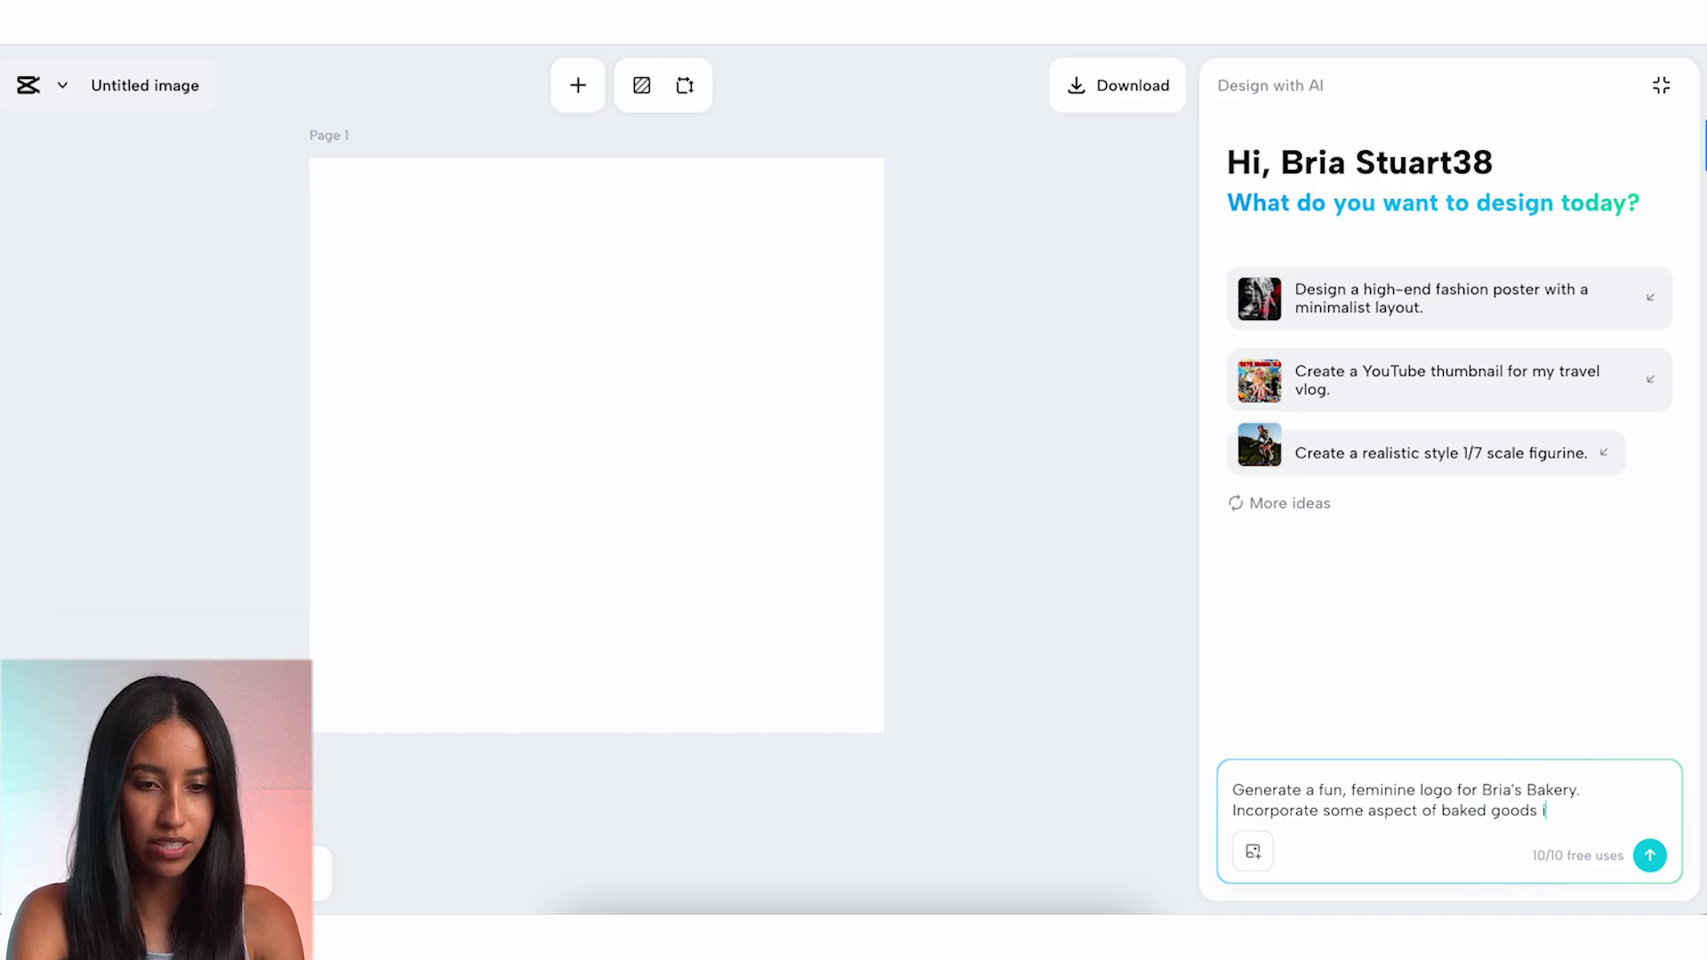
type("nto the design. The color palette includes ")
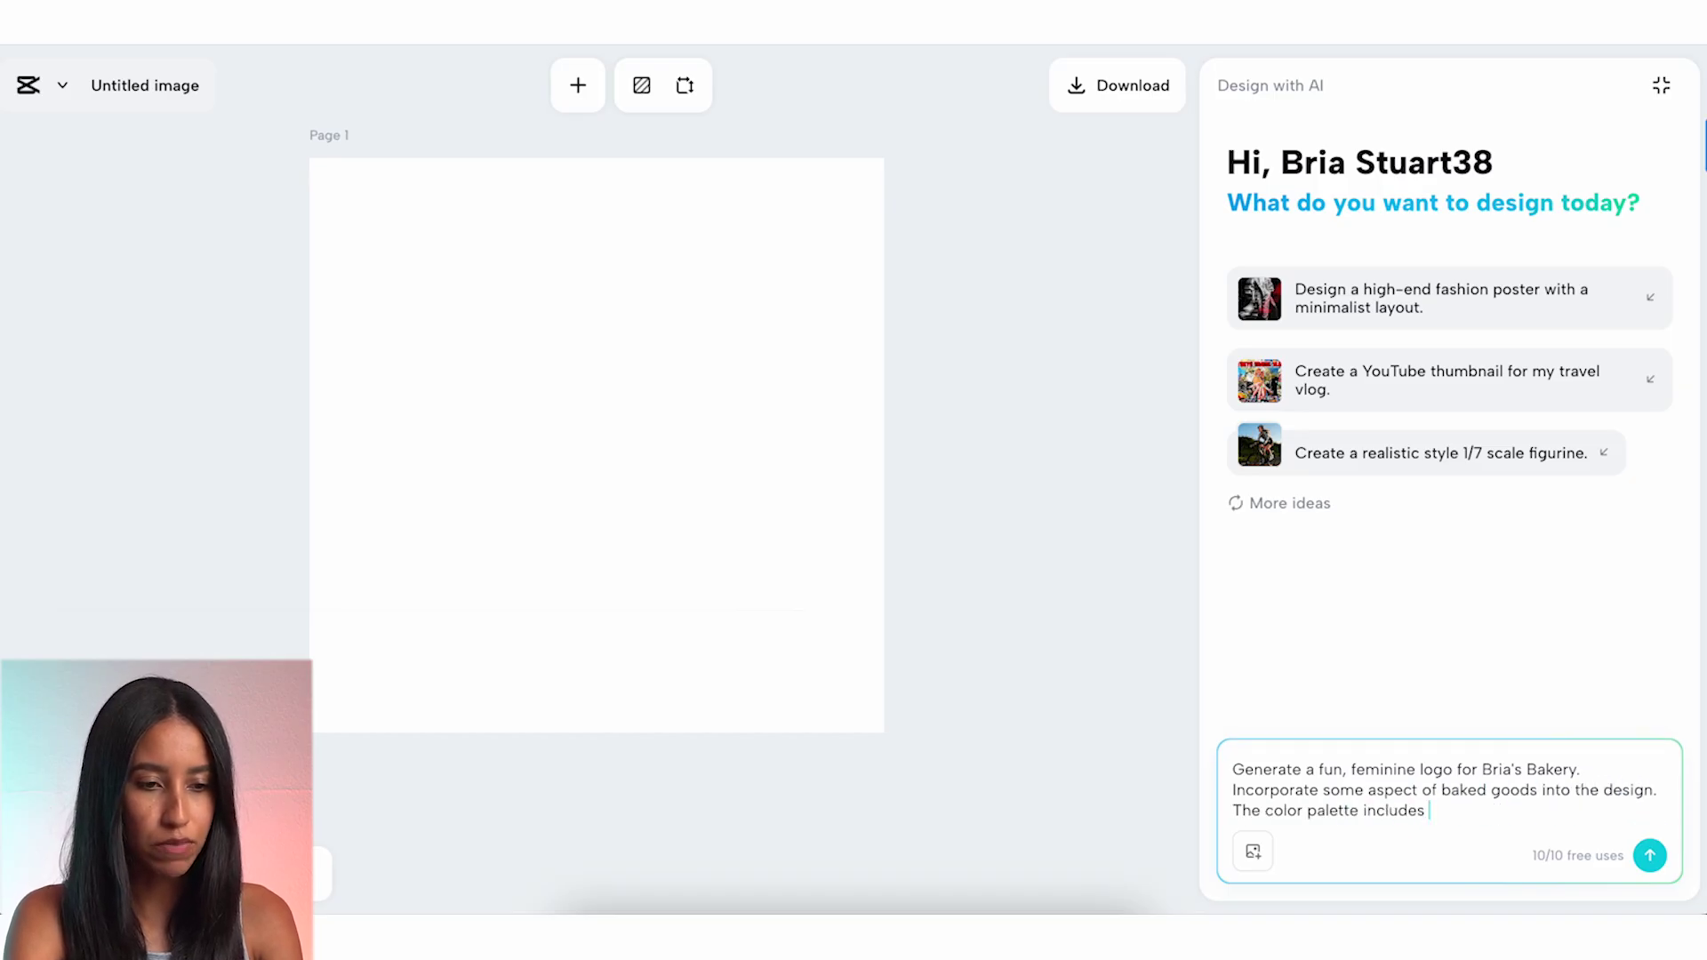
type("pinks, blacks, and whites.")
key("Return")
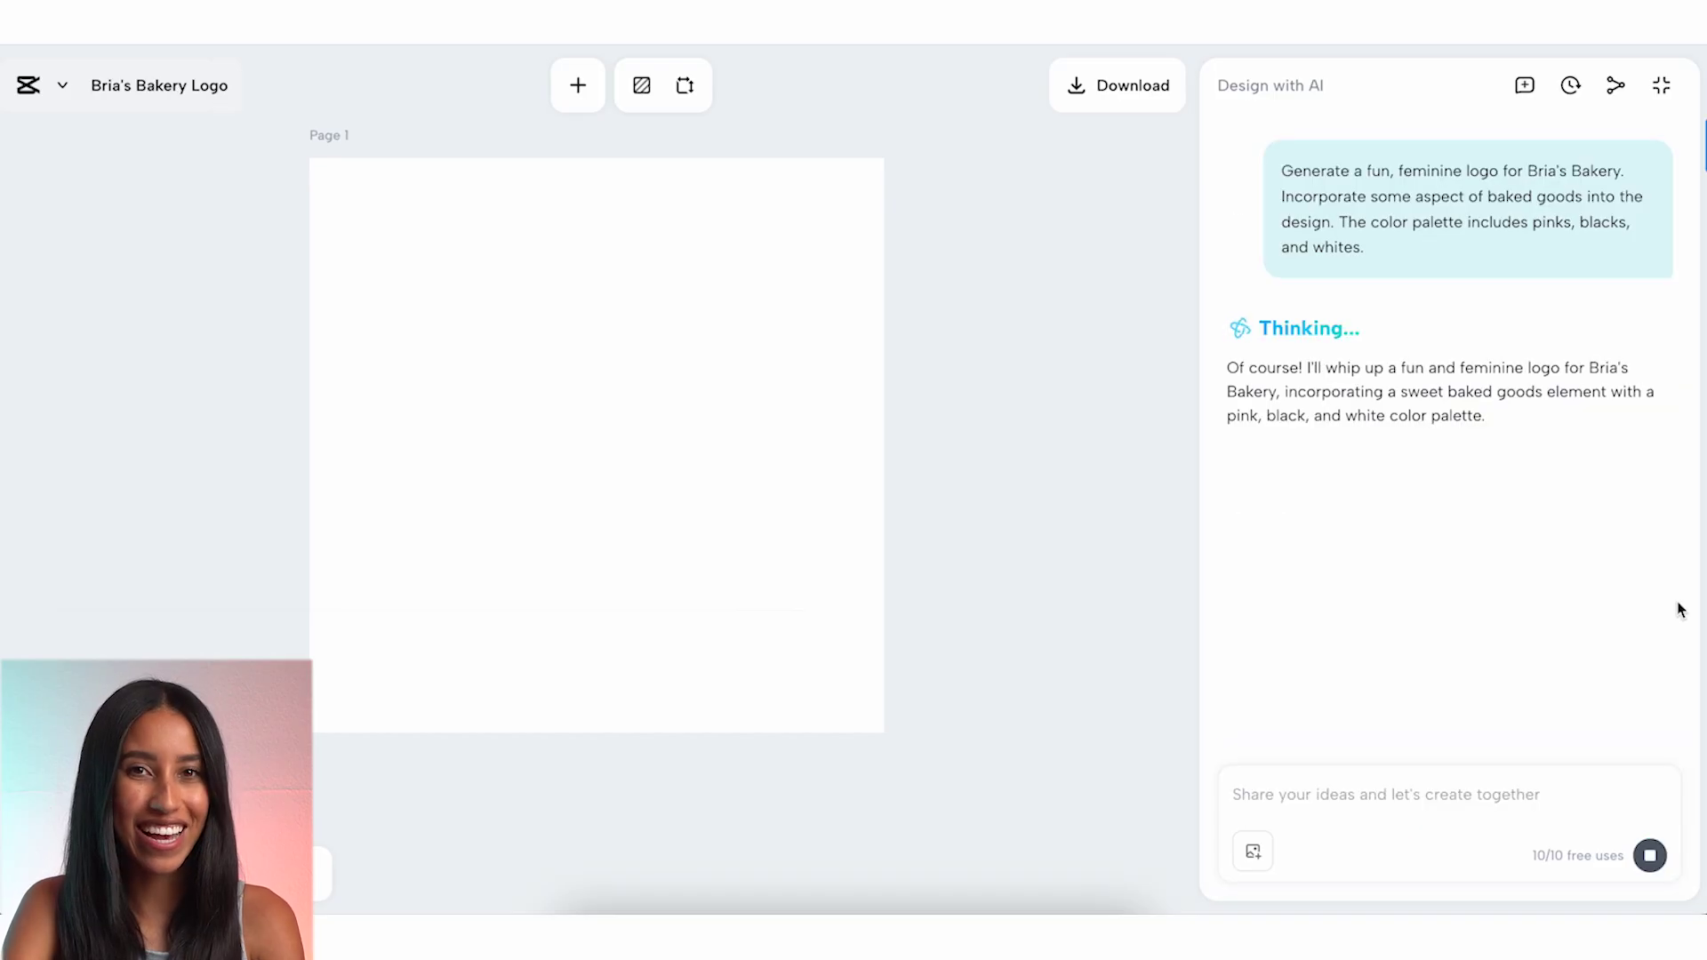